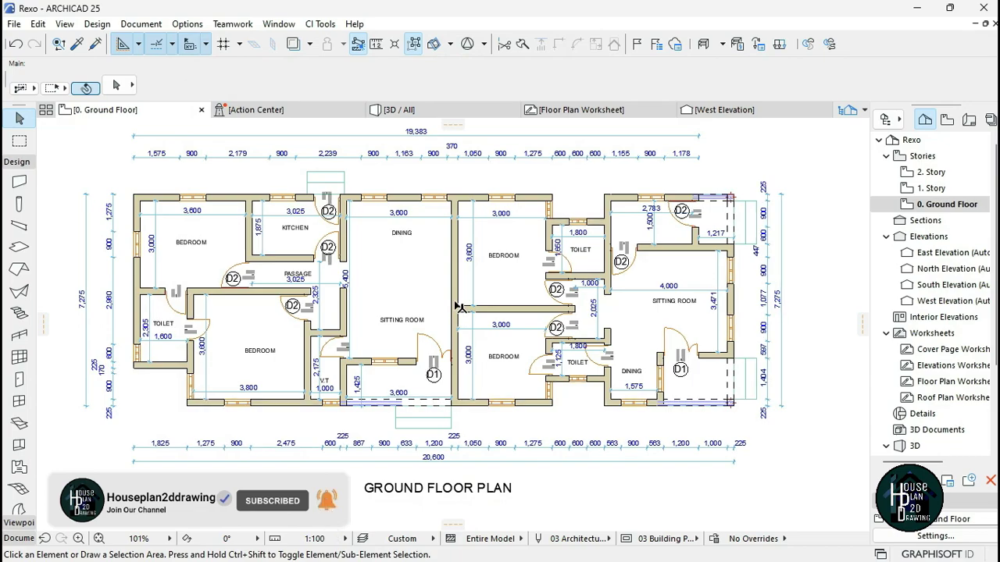
- Examine the dimensioned ground floor plan, including the exterior dimension chains and the room dimensions
{"action": "scroll", "coordinate": [455, 297], "scroll_direction": "down", "scroll_amount": 2}
{"action": "scroll", "coordinate": [441, 296], "scroll_direction": "up", "scroll_amount": 2}
{"action": "scroll", "coordinate": [264, 216], "scroll_direction": "down", "scroll_amount": 2}
{"action": "scroll", "coordinate": [323, 223], "scroll_direction": "up", "scroll_amount": 2}
{"action": "scroll", "coordinate": [502, 196], "scroll_direction": "down", "scroll_amount": 2}
{"action": "scroll", "coordinate": [525, 236], "scroll_direction": "up", "scroll_amount": 3}
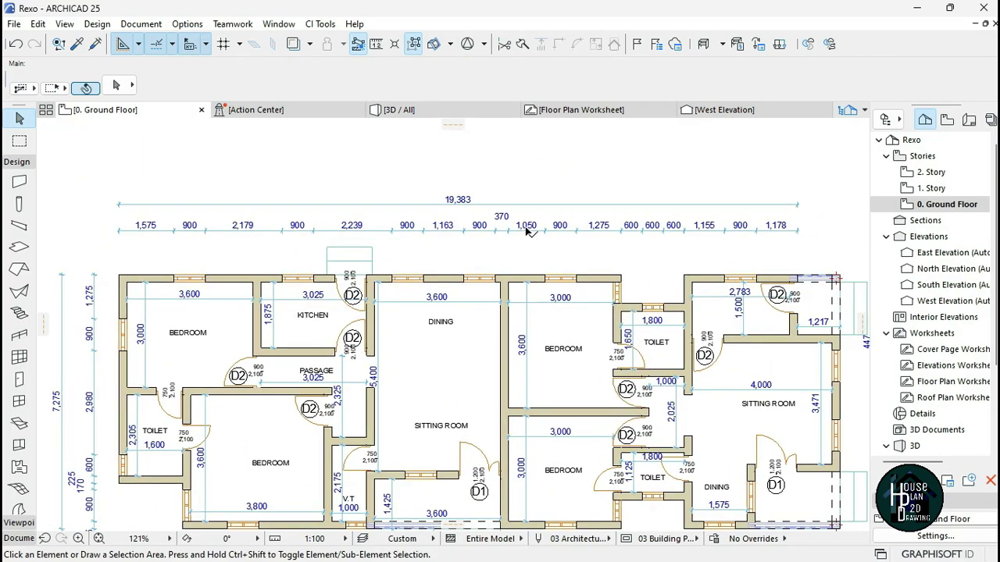
{"action": "scroll", "coordinate": [525, 223], "scroll_direction": "down", "scroll_amount": 3}
{"action": "scroll", "coordinate": [330, 260], "scroll_direction": "up", "scroll_amount": 4}
{"action": "scroll", "coordinate": [331, 275], "scroll_direction": "down", "scroll_amount": 3}
{"action": "scroll", "coordinate": [367, 375], "scroll_direction": "up", "scroll_amount": 4}
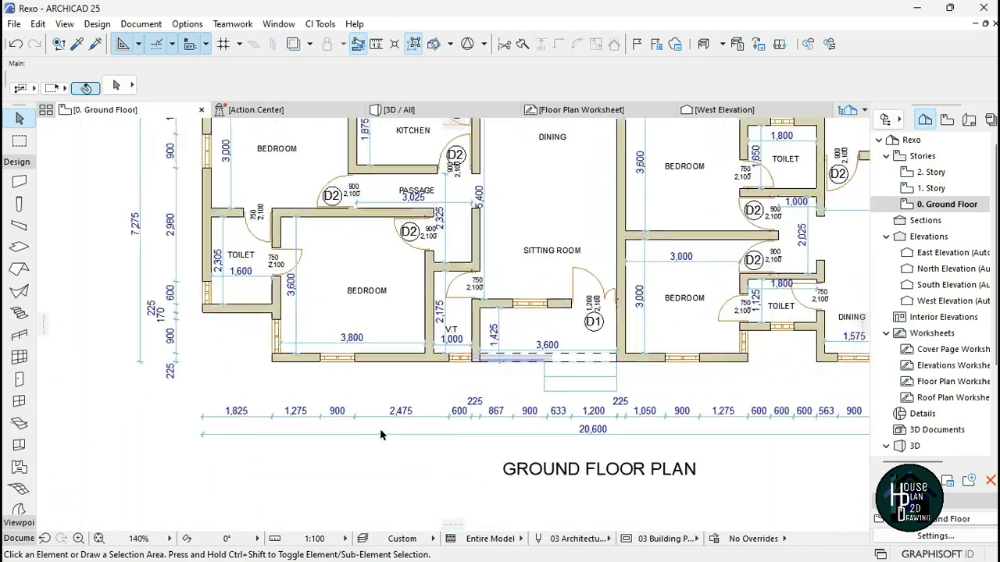
{"action": "scroll", "coordinate": [381, 435], "scroll_direction": "up", "scroll_amount": 1}
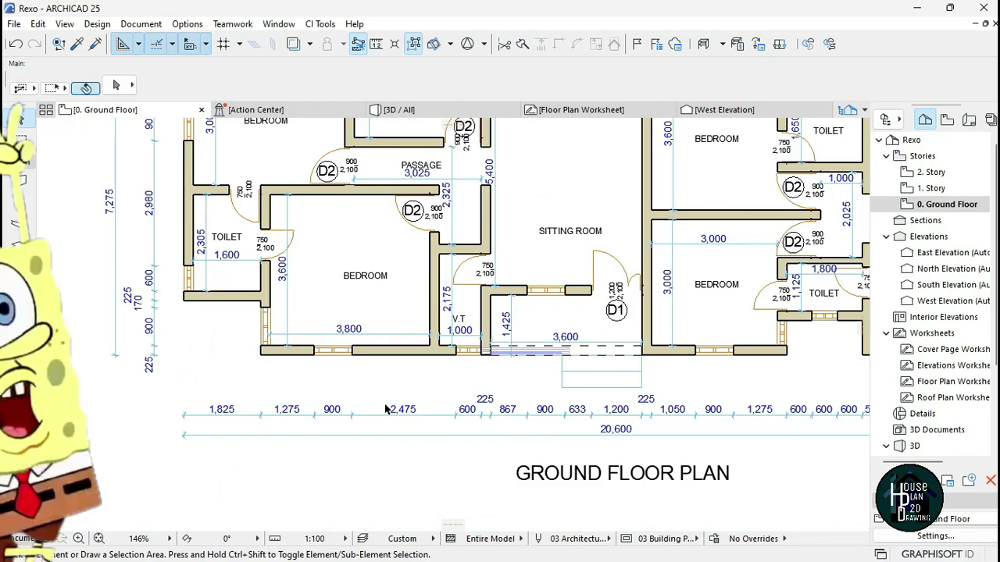
{"action": "scroll", "coordinate": [397, 406], "scroll_direction": "down", "scroll_amount": 3}
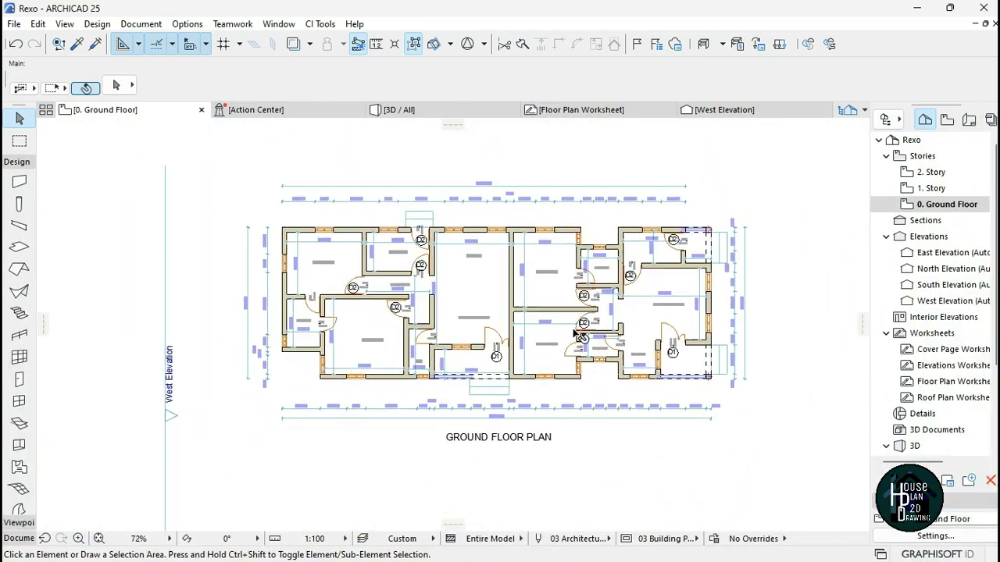
{"action": "scroll", "coordinate": [758, 190], "scroll_direction": "up", "scroll_amount": 2}
{"action": "scroll", "coordinate": [524, 263], "scroll_direction": "down", "scroll_amount": 1}
{"action": "scroll", "coordinate": [673, 177], "scroll_direction": "up", "scroll_amount": 1}
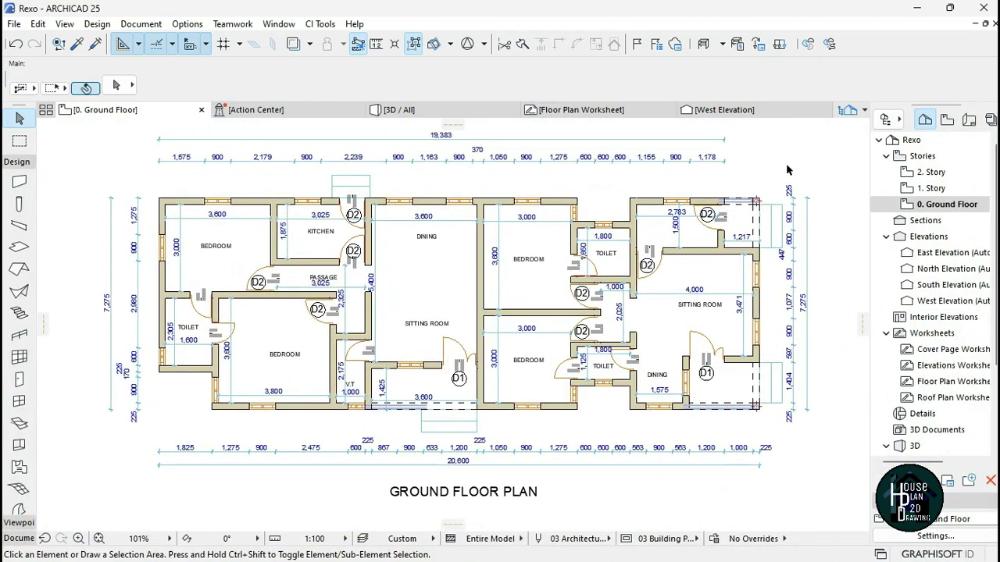
- Hide the Dimensions layer in the model view layer settings and apply the change
{"action": "key", "text": "ctrl+l"}
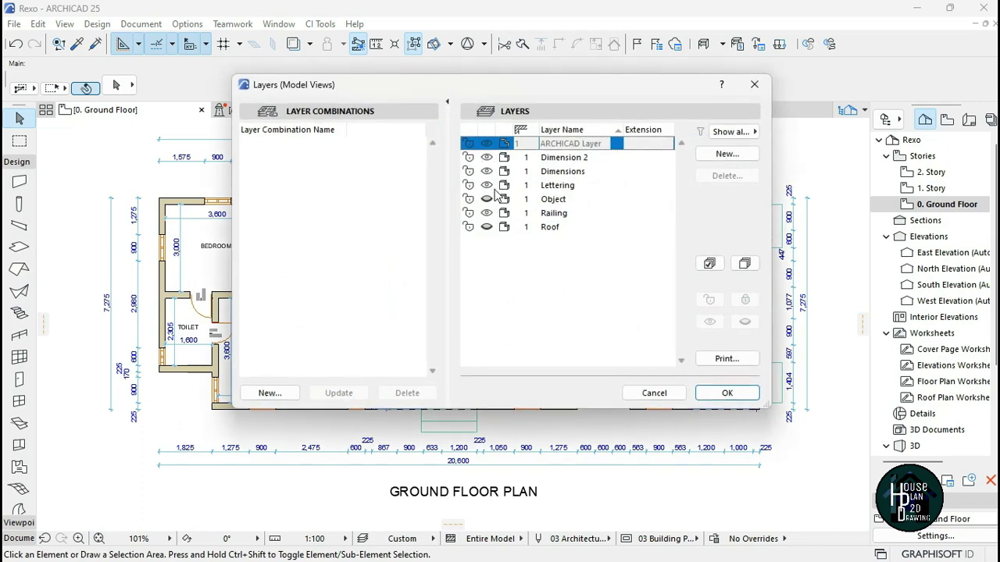
{"action": "left_click", "coordinate": [486, 171]}
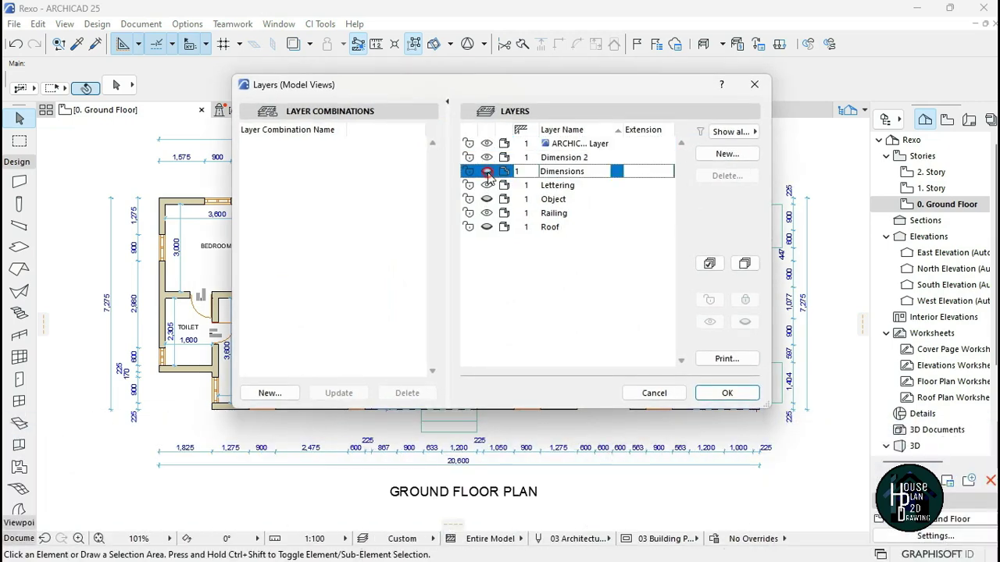
{"action": "left_click", "coordinate": [731, 393]}
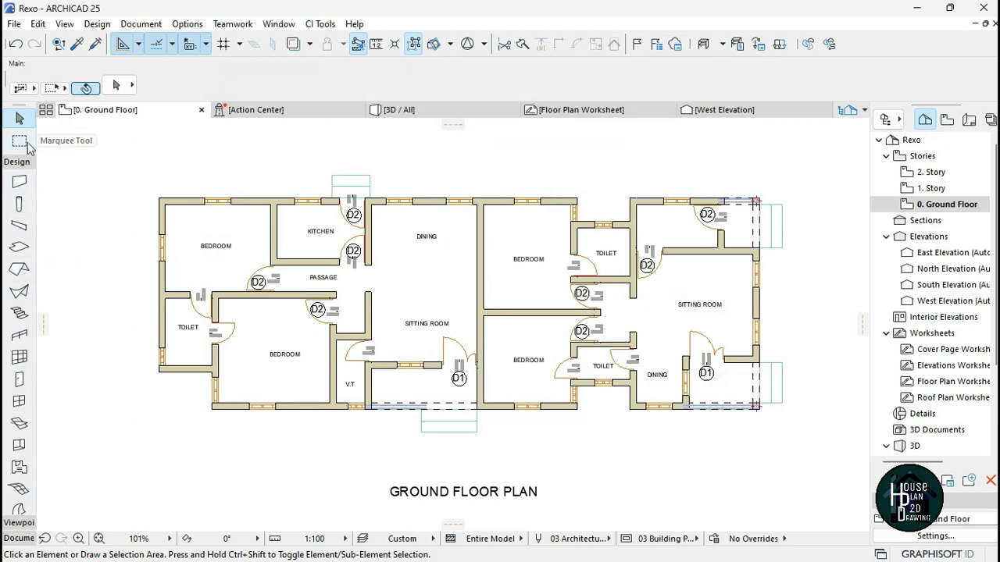
- Activate the Dimension tool and assign its new dimensions to the Dimension 2 layer
{"action": "left_click", "coordinate": [24, 538]}
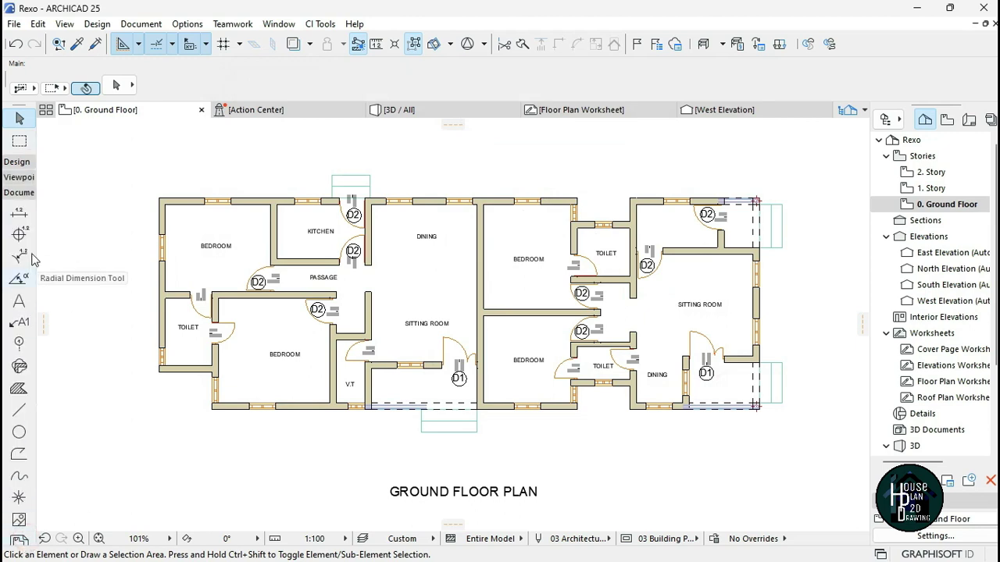
{"action": "left_click", "coordinate": [19, 215]}
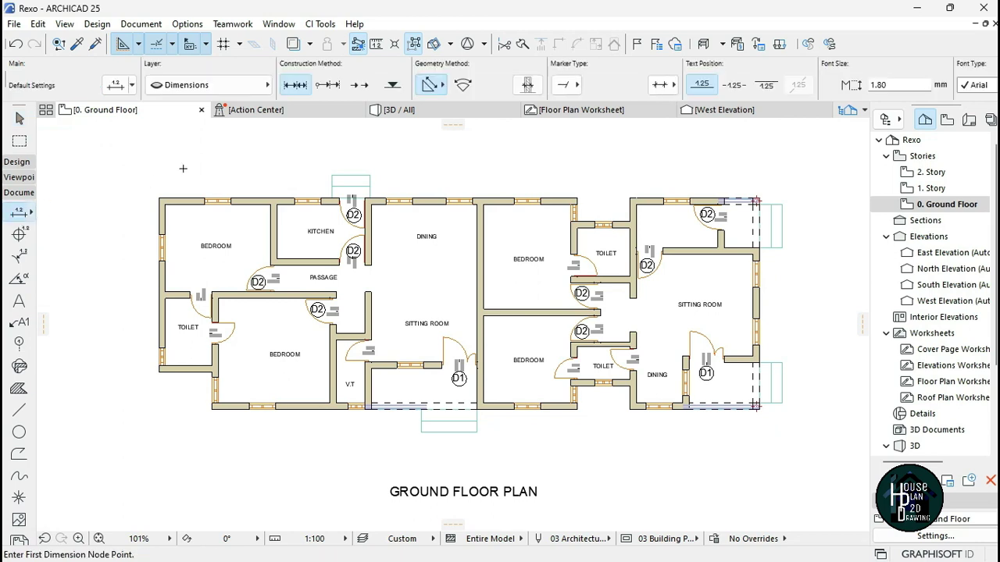
{"action": "left_click", "coordinate": [200, 86]}
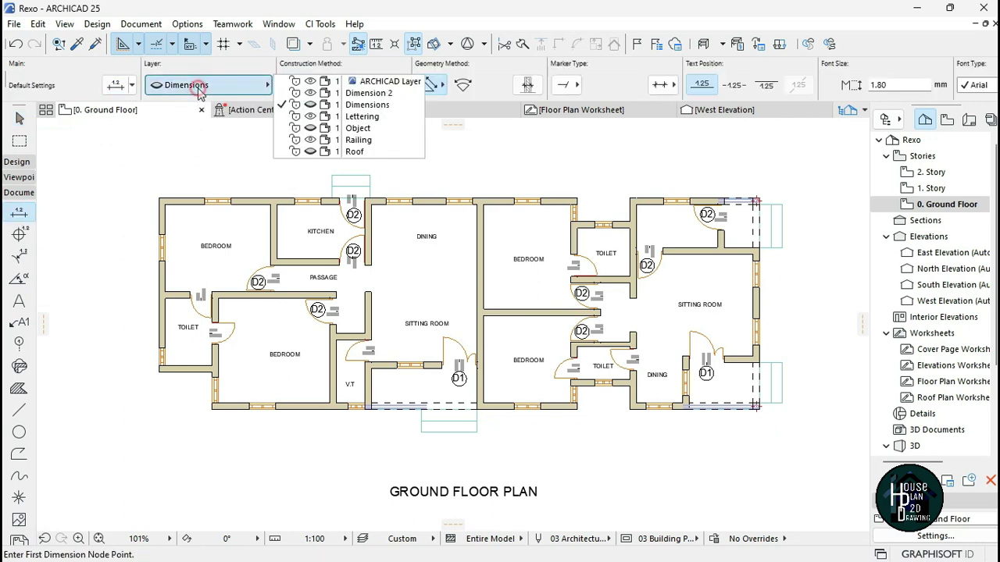
{"action": "left_click", "coordinate": [369, 94]}
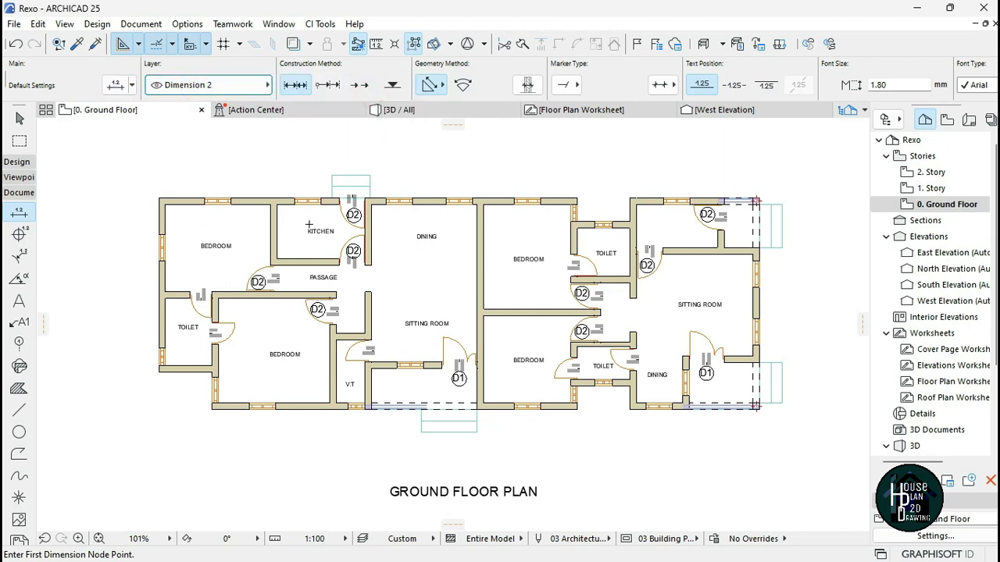
- Start a dimension chain at the plan's upper-left outer corner, picking the edges of the bedroom and kitchen windows along the upper wall
{"action": "scroll", "coordinate": [308, 224], "scroll_direction": "down", "scroll_amount": 3}
{"action": "scroll", "coordinate": [300, 238], "scroll_direction": "up", "scroll_amount": 5}
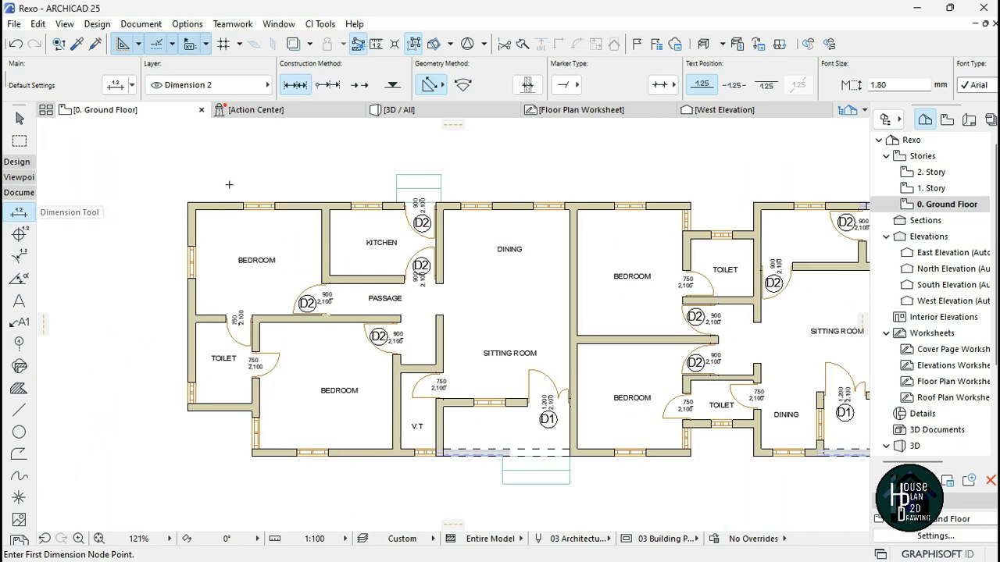
{"action": "scroll", "coordinate": [203, 201], "scroll_direction": "up", "scroll_amount": 4}
{"action": "left_click", "coordinate": [172, 205]}
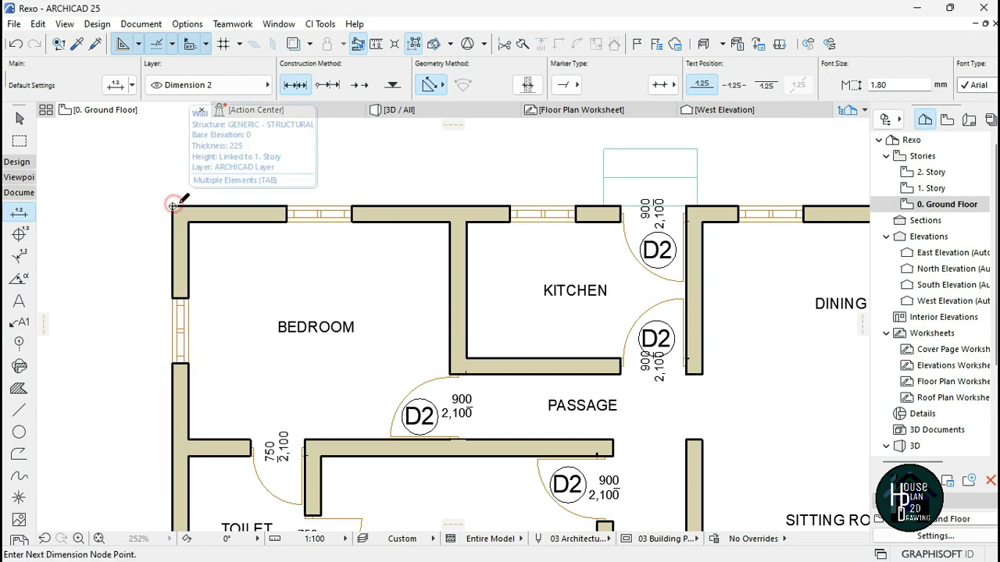
{"action": "left_click", "coordinate": [286, 206]}
{"action": "left_click", "coordinate": [351, 206]}
{"action": "left_click", "coordinate": [509, 206]}
{"action": "left_click", "coordinate": [576, 206]}
- Extend the upper wall's dimension chain with nodes at the kitchen's exterior door and both dining room windows
{"action": "scroll", "coordinate": [199, 203], "scroll_direction": "down", "scroll_amount": 4}
{"action": "scroll", "coordinate": [414, 201], "scroll_direction": "up", "scroll_amount": 4}
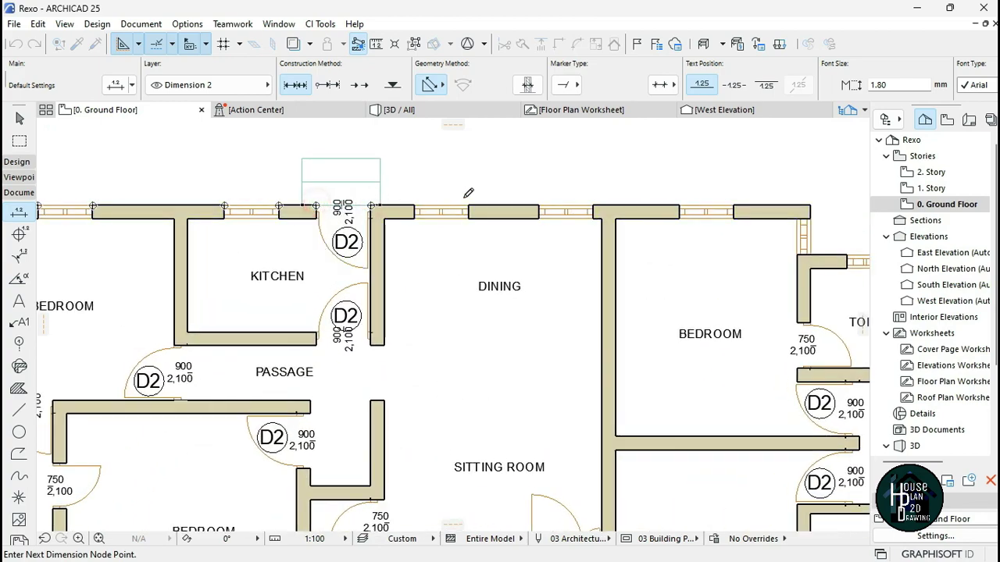
{"action": "left_click", "coordinate": [413, 207]}
{"action": "left_click", "coordinate": [469, 207]}
{"action": "left_click", "coordinate": [538, 207]}
{"action": "left_click", "coordinate": [593, 207]}
- Add chain nodes for the second unit's bedroom window, wall corners, toilet window and remaining openings up to the upper-right outer corner
{"action": "scroll", "coordinate": [591, 207], "scroll_direction": "down", "scroll_amount": 3}
{"action": "scroll", "coordinate": [381, 207], "scroll_direction": "up", "scroll_amount": 3}
{"action": "left_click", "coordinate": [424, 207]}
{"action": "left_click", "coordinate": [488, 208]}
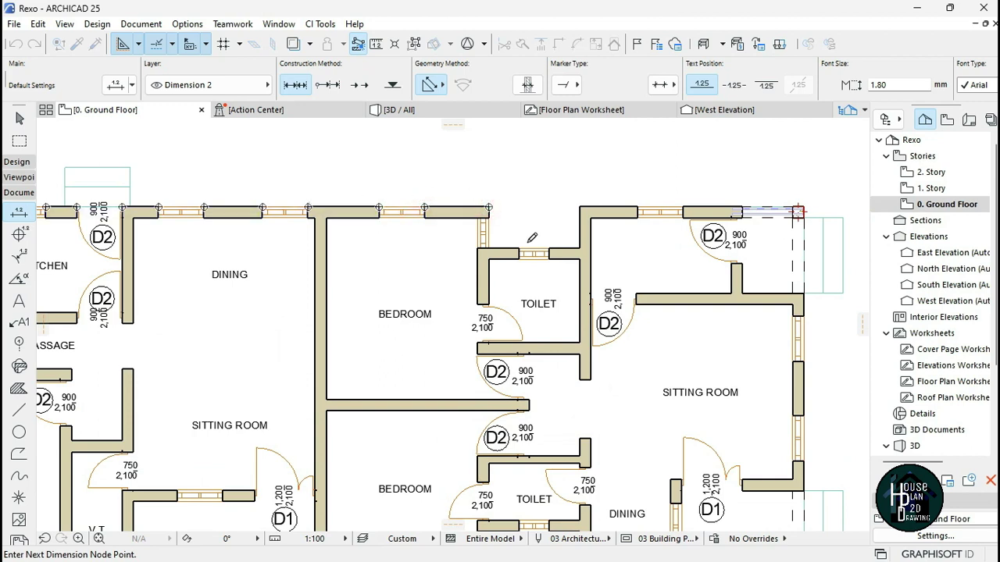
{"action": "left_click", "coordinate": [550, 251]}
{"action": "left_click", "coordinate": [580, 207]}
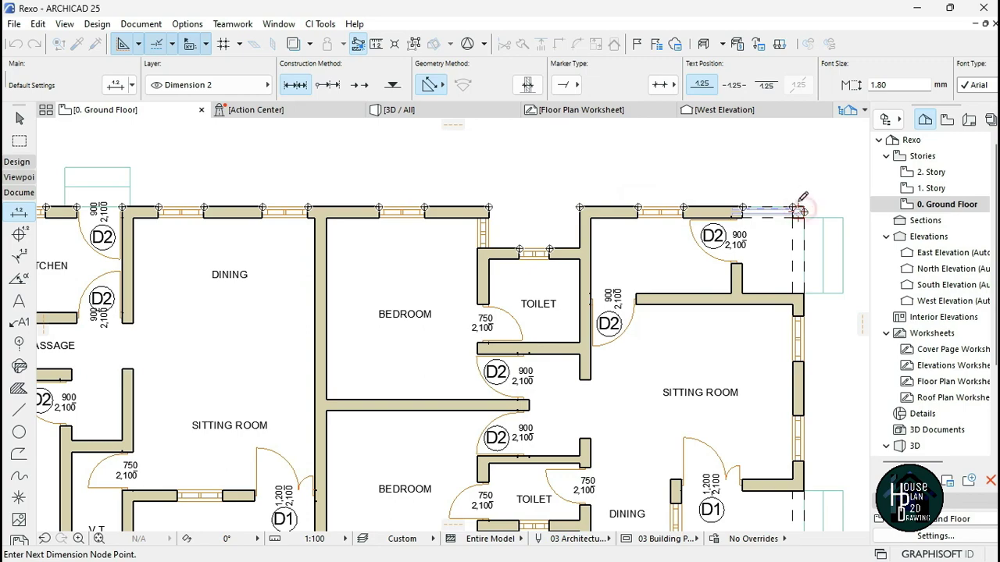
- Finish picking nodes and place the horizontal dimension line above the plan's upper exterior wall
{"action": "scroll", "coordinate": [804, 205], "scroll_direction": "up", "scroll_amount": 3}
{"action": "scroll", "coordinate": [804, 205], "scroll_direction": "down", "scroll_amount": 4}
{"action": "scroll", "coordinate": [724, 213], "scroll_direction": "down", "scroll_amount": 2}
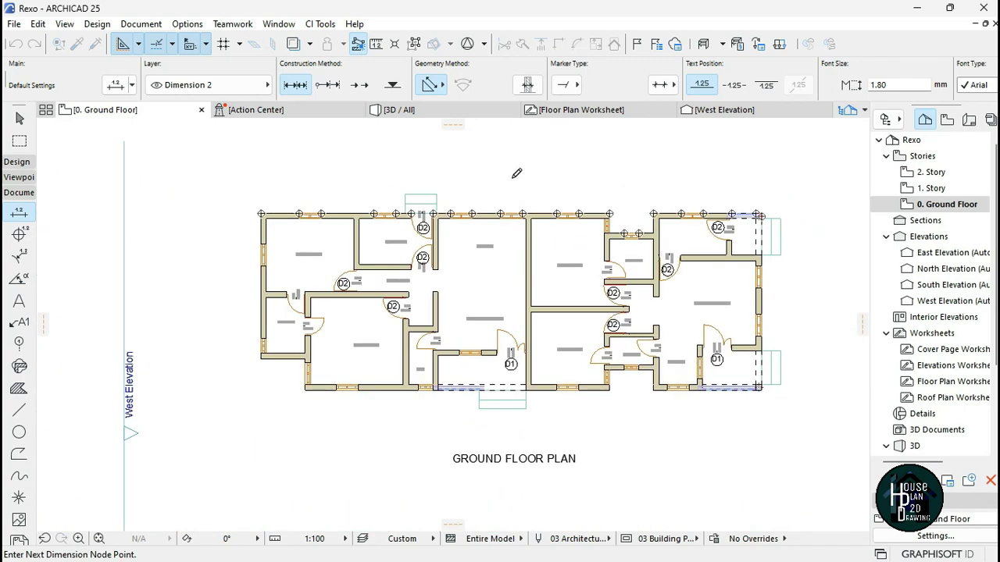
{"action": "right_click", "coordinate": [513, 178]}
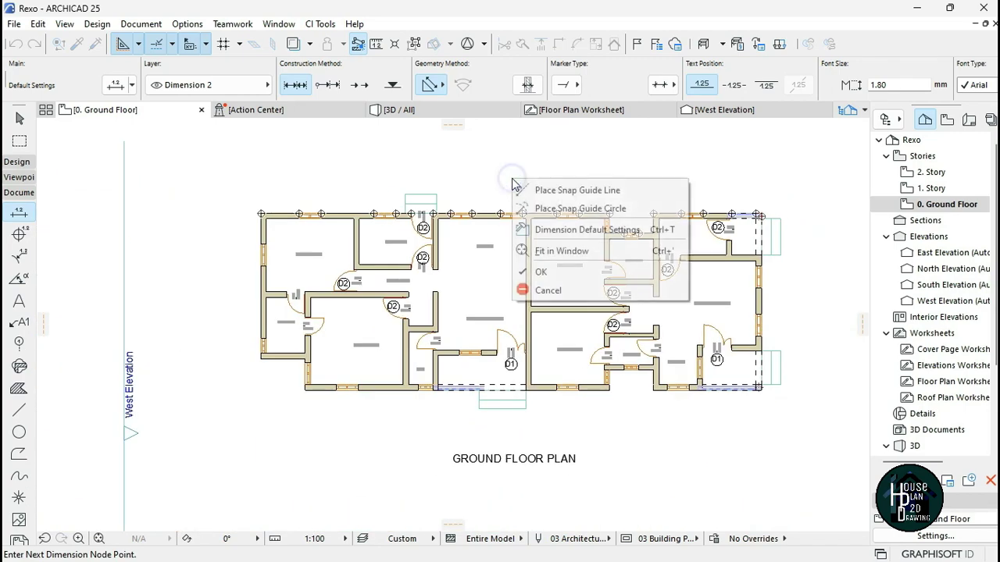
{"action": "left_click", "coordinate": [559, 272]}
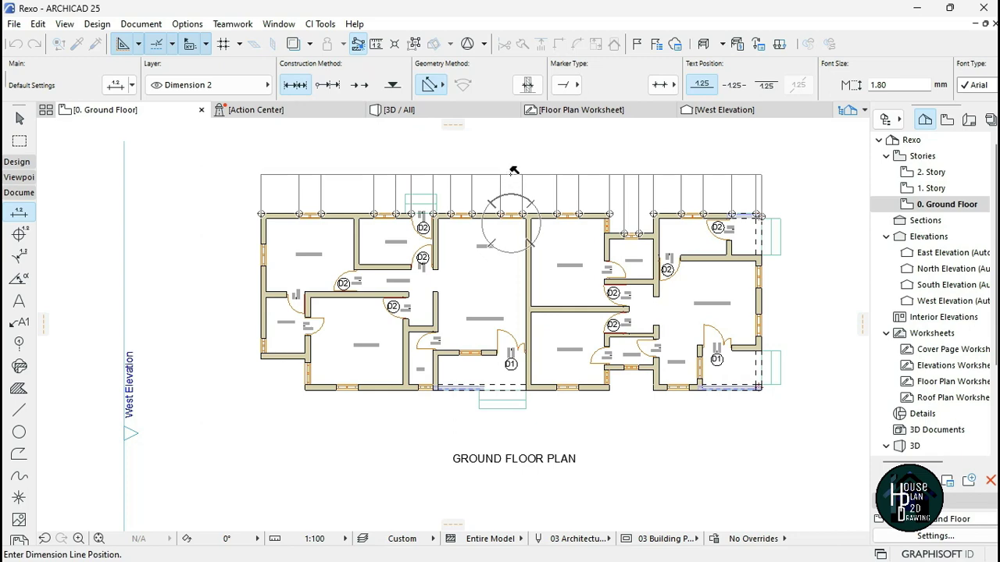
{"action": "left_click", "coordinate": [520, 176]}
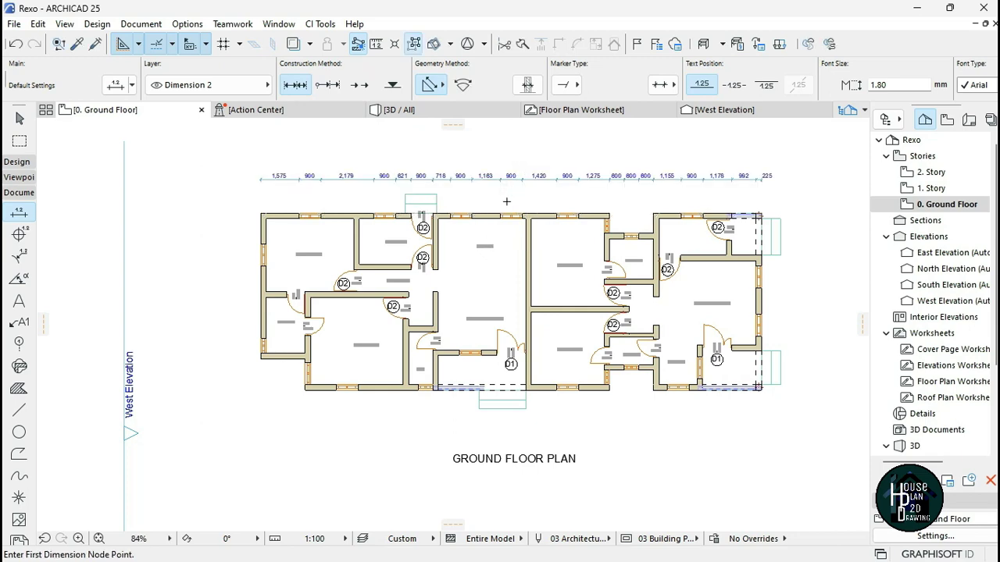
- Start a vertical dimension chain at the upper-left outer corner, picking the left wall's window edges and corners down to the lower bedroom window
{"action": "scroll", "coordinate": [527, 168], "scroll_direction": "up", "scroll_amount": 3}
{"action": "scroll", "coordinate": [254, 215], "scroll_direction": "down", "scroll_amount": 2}
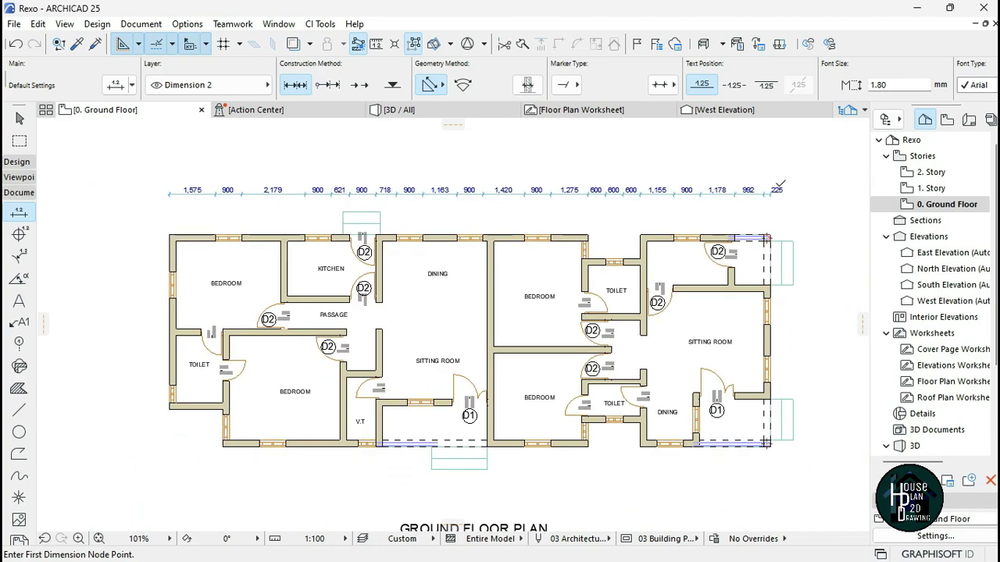
{"action": "scroll", "coordinate": [779, 185], "scroll_direction": "down", "scroll_amount": 2}
{"action": "middle_click_drag", "start_coordinate": [390, 234], "coordinate": [508, 235]}
{"action": "scroll", "coordinate": [449, 166], "scroll_direction": "up", "scroll_amount": 3}
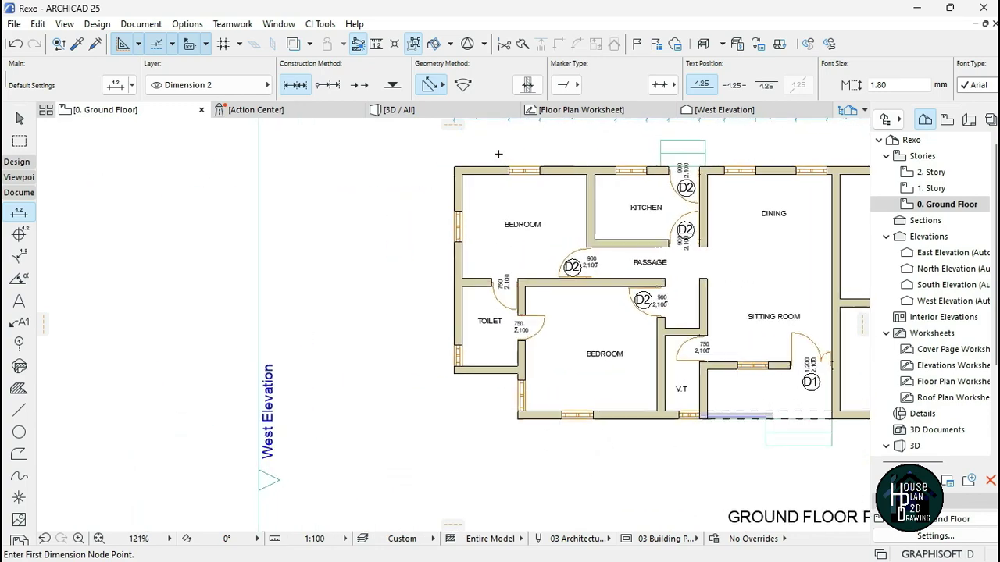
{"action": "left_click", "coordinate": [454, 168]}
{"action": "left_click", "coordinate": [453, 213]}
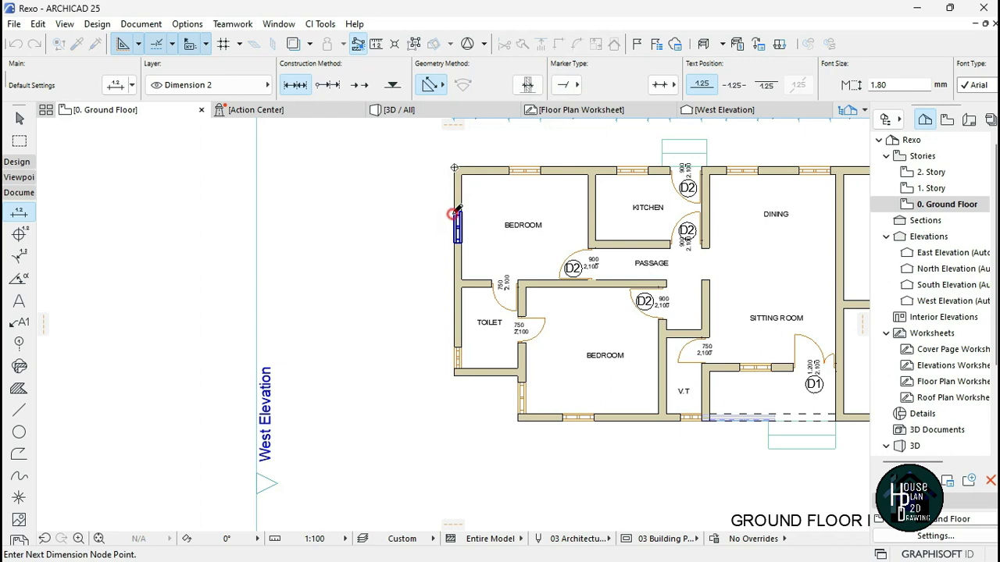
{"action": "left_click", "coordinate": [457, 348]}
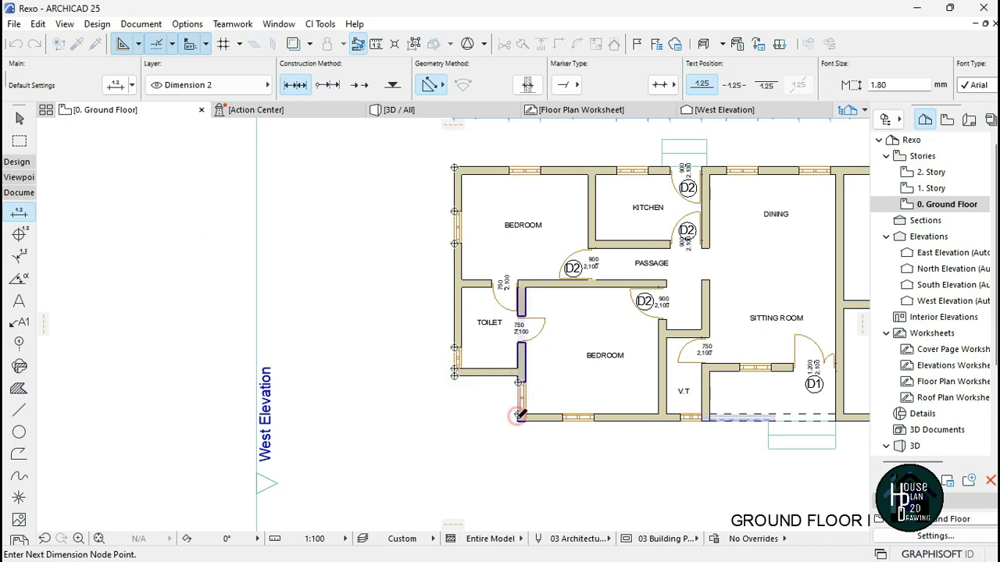
- Add the lower bedroom's outer corner to the chain and place the vertical dimension line outside the left exterior wall
{"action": "scroll", "coordinate": [519, 415], "scroll_direction": "up", "scroll_amount": 3}
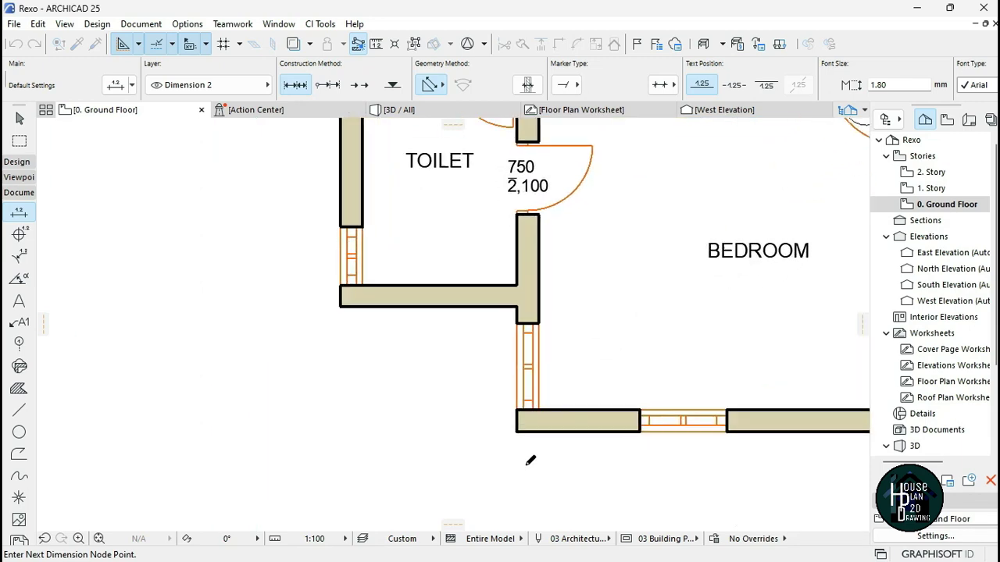
{"action": "scroll", "coordinate": [530, 461], "scroll_direction": "up", "scroll_amount": 2}
{"action": "scroll", "coordinate": [527, 384], "scroll_direction": "down", "scroll_amount": 5}
{"action": "scroll", "coordinate": [491, 317], "scroll_direction": "down", "scroll_amount": 5}
{"action": "scroll", "coordinate": [392, 324], "scroll_direction": "up", "scroll_amount": 2}
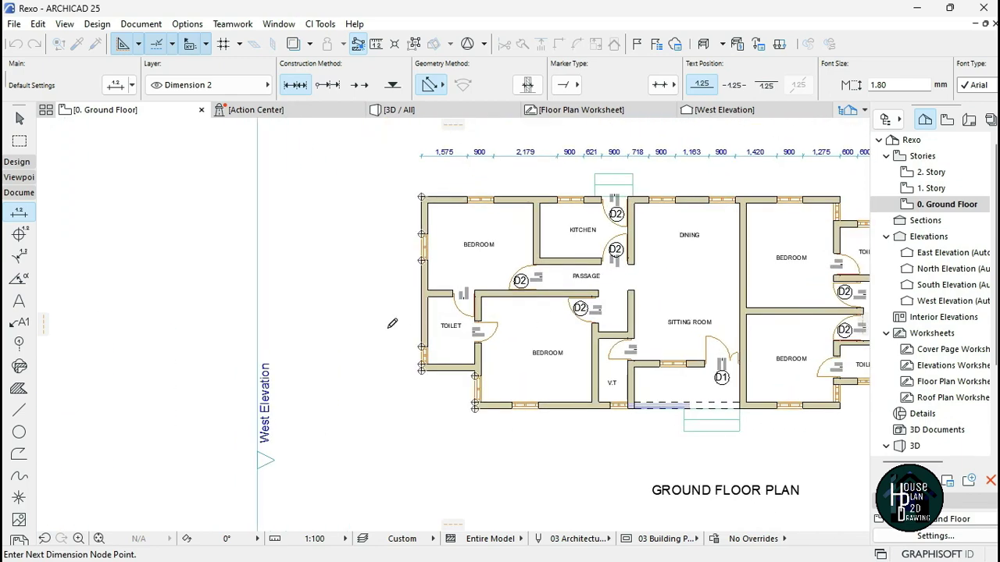
{"action": "right_click", "coordinate": [326, 285]}
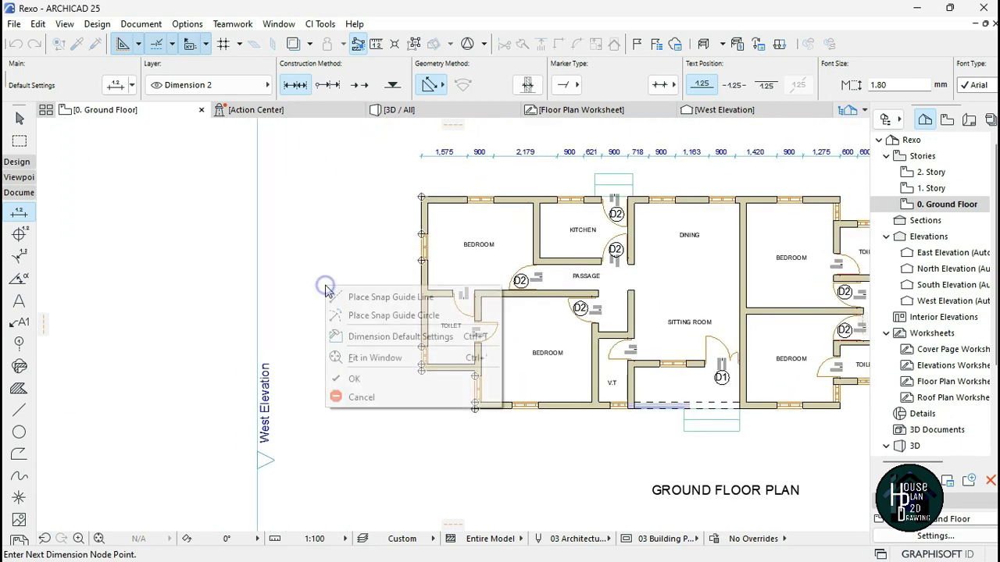
{"action": "left_click", "coordinate": [385, 379]}
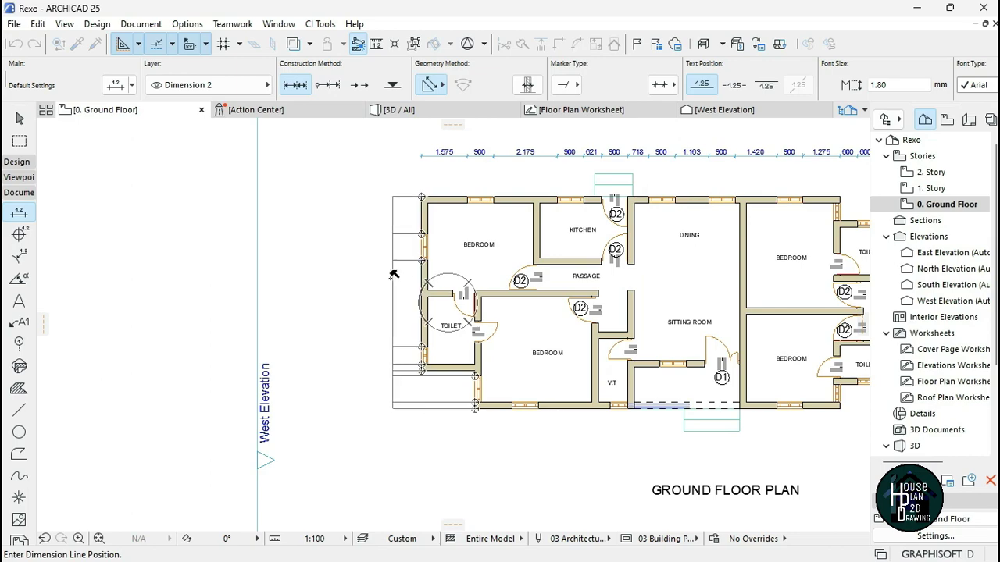
{"action": "left_click", "coordinate": [397, 277]}
- Dimension the upper-left bedroom vertically between its inner wall faces, placing the dimension line inside the room near the left wall
{"action": "scroll", "coordinate": [396, 277], "scroll_direction": "up", "scroll_amount": 3}
{"action": "scroll", "coordinate": [397, 277], "scroll_direction": "down", "scroll_amount": 4}
{"action": "scroll", "coordinate": [534, 263], "scroll_direction": "up", "scroll_amount": 2}
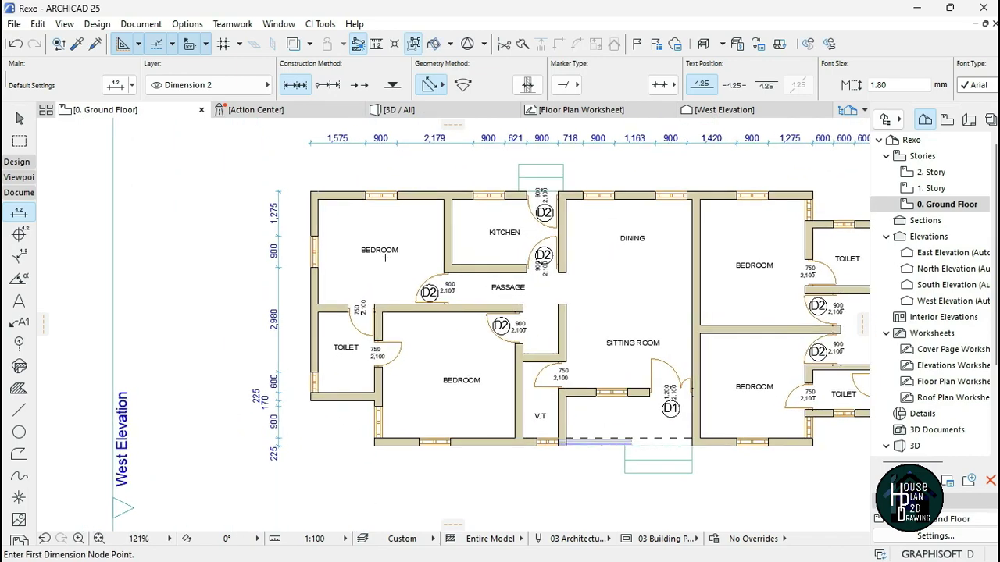
{"action": "scroll", "coordinate": [384, 258], "scroll_direction": "down", "scroll_amount": 3}
{"action": "scroll", "coordinate": [359, 188], "scroll_direction": "up", "scroll_amount": 6}
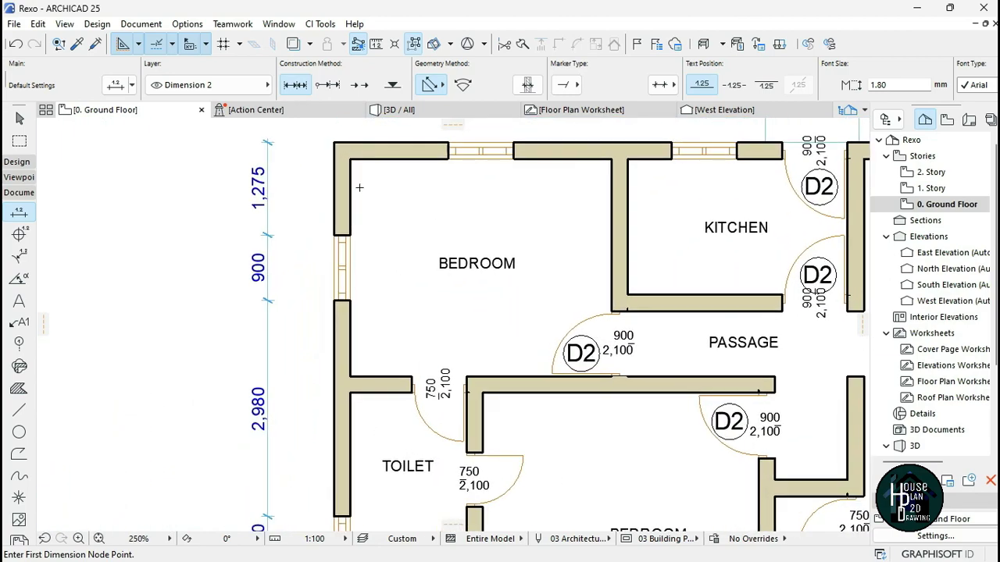
{"action": "scroll", "coordinate": [352, 161], "scroll_direction": "down", "scroll_amount": 2}
{"action": "scroll", "coordinate": [351, 158], "scroll_direction": "up", "scroll_amount": 1}
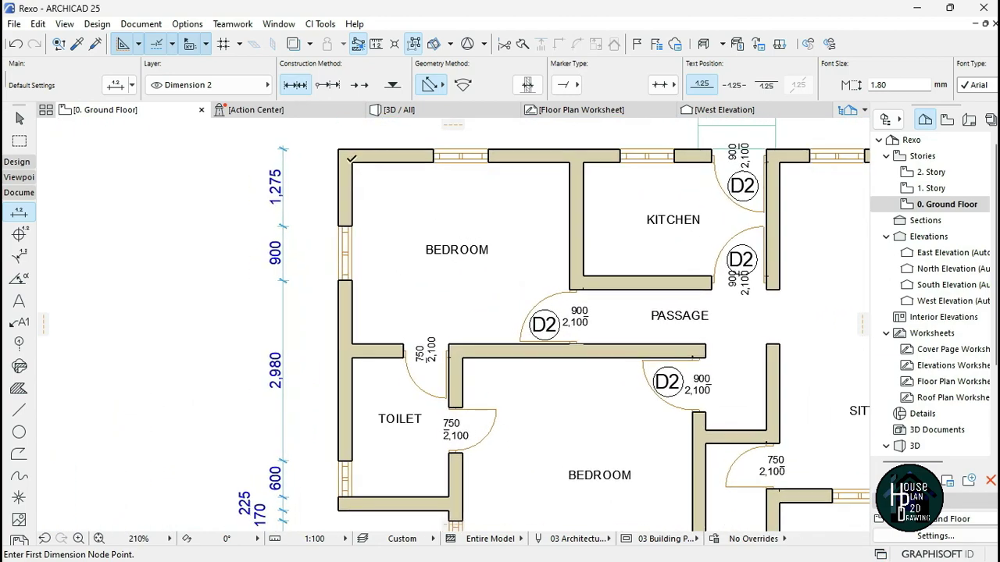
{"action": "left_click", "coordinate": [351, 160]}
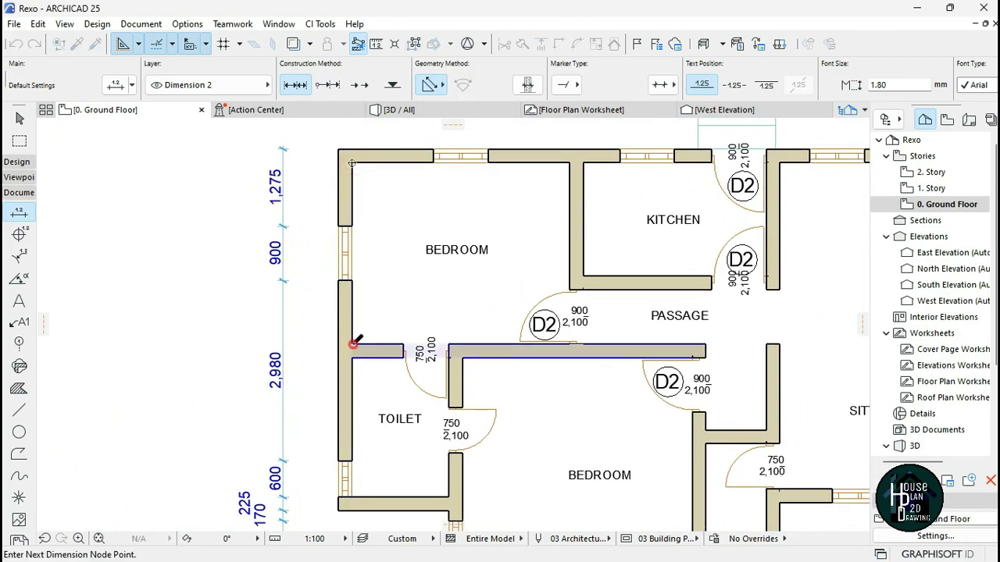
{"action": "right_click", "coordinate": [367, 266]}
{"action": "left_click", "coordinate": [351, 344]}
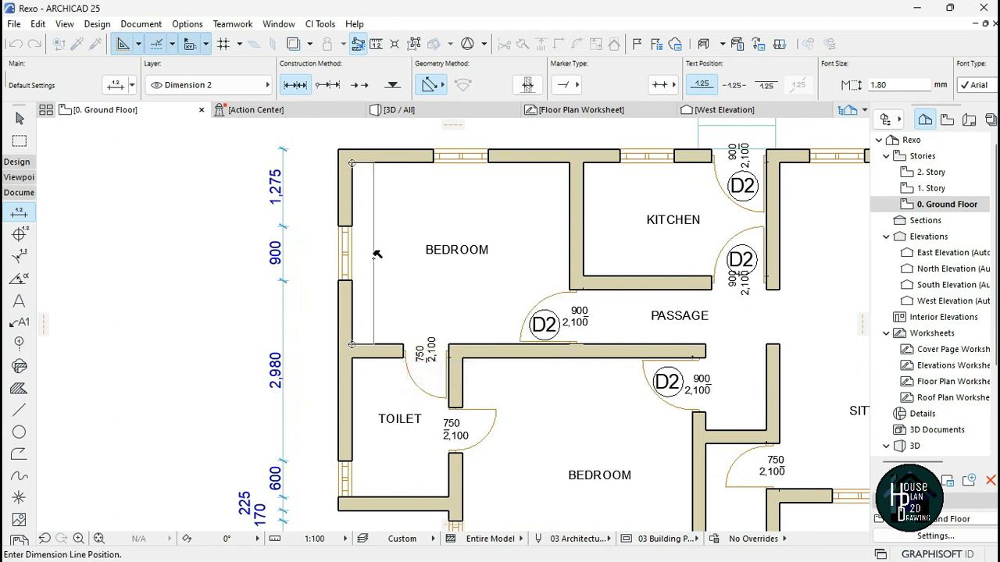
{"action": "left_click", "coordinate": [386, 258]}
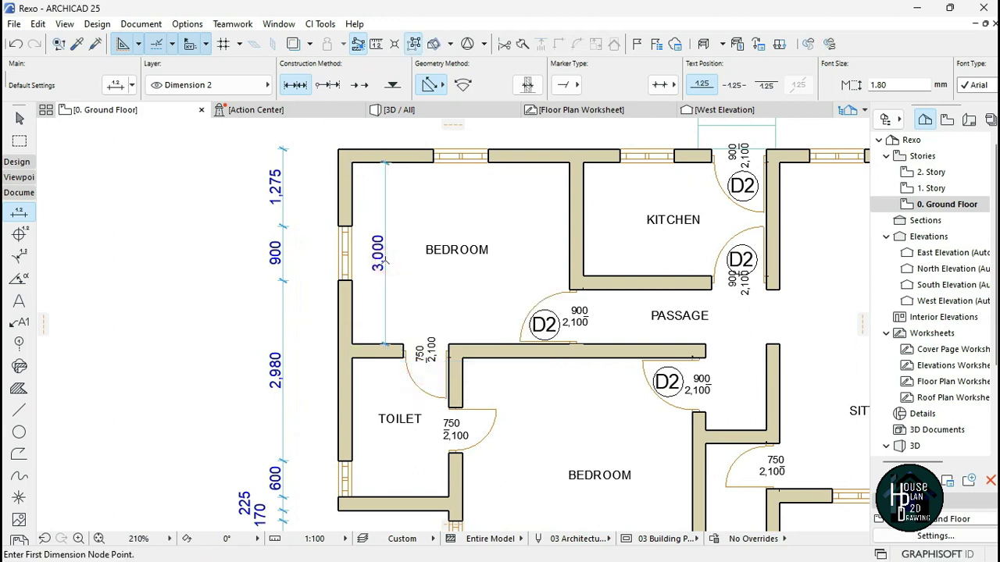
- Dimension the upper-left bedroom horizontally between its inner wall faces, placing the dimension line inside the room near its upper wall
{"action": "left_click", "coordinate": [352, 164]}
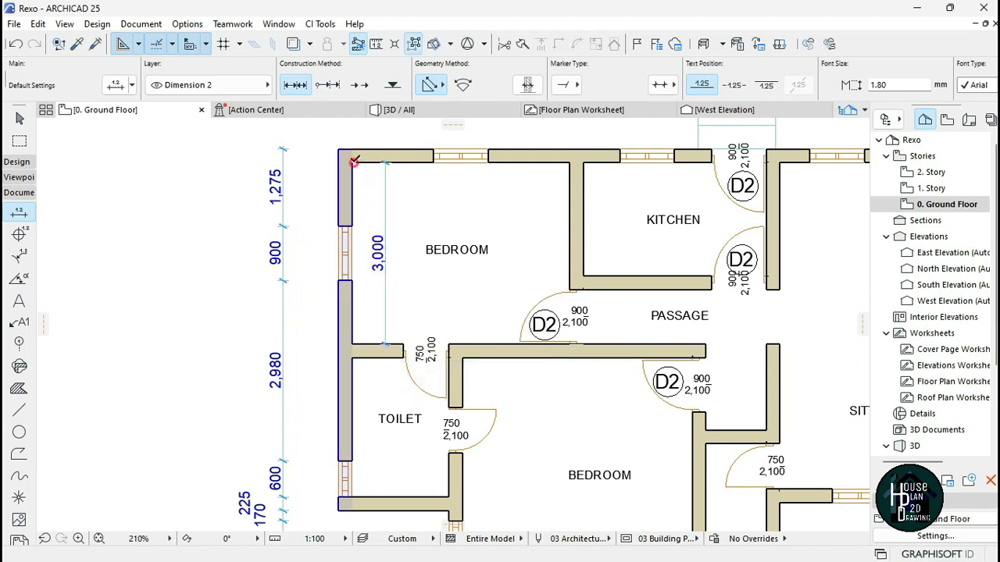
{"action": "left_click", "coordinate": [570, 163]}
{"action": "right_click", "coordinate": [495, 190]}
{"action": "left_click", "coordinate": [521, 290]}
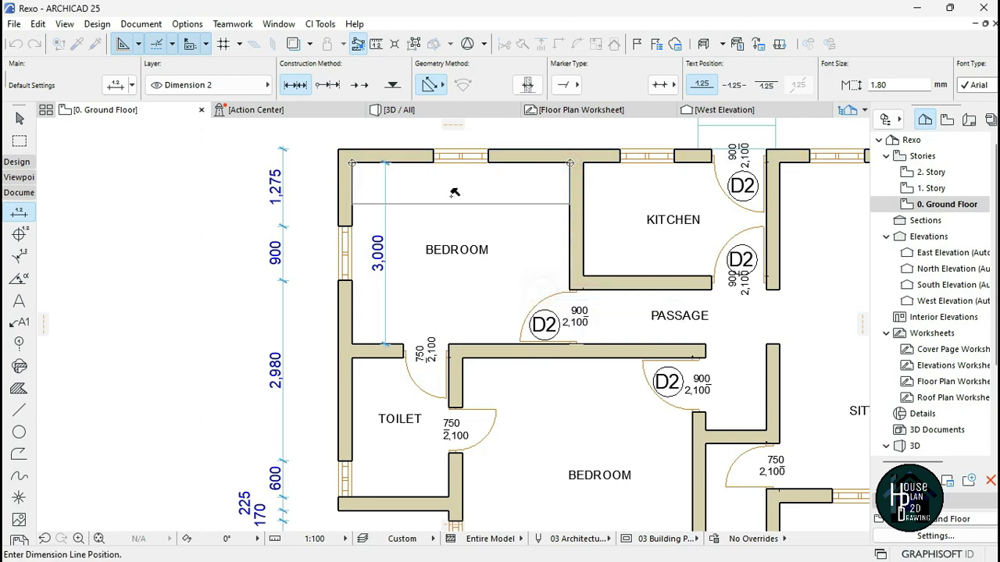
{"action": "left_click", "coordinate": [455, 190]}
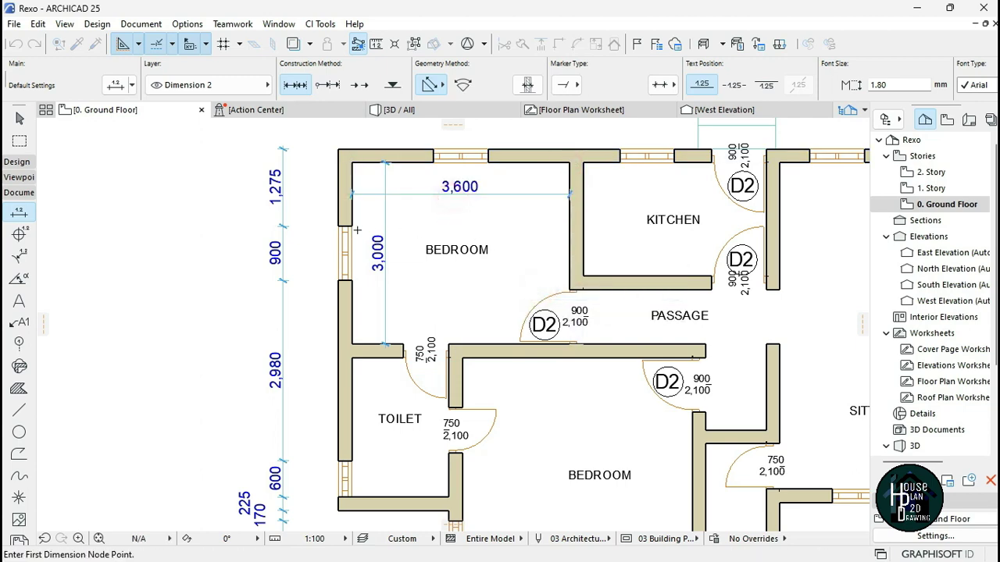
- Dimension the lower-left toilet horizontally between its inner wall faces, placing the dimension line inside the room near its lower wall
{"action": "scroll", "coordinate": [406, 250], "scroll_direction": "down", "scroll_amount": 5}
{"action": "scroll", "coordinate": [361, 301], "scroll_direction": "up", "scroll_amount": 3}
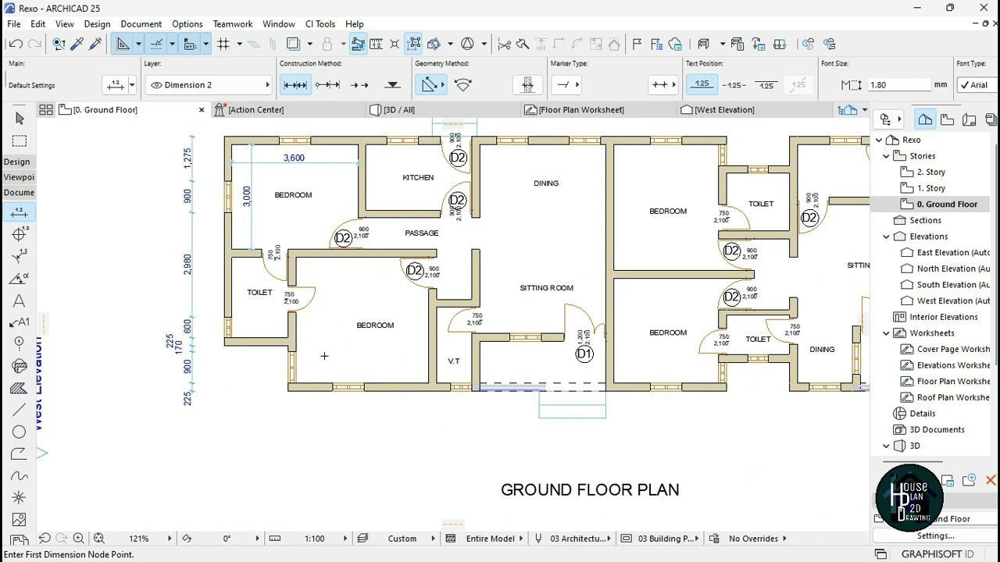
{"action": "scroll", "coordinate": [281, 335], "scroll_direction": "up", "scroll_amount": 3}
{"action": "left_click", "coordinate": [193, 338]}
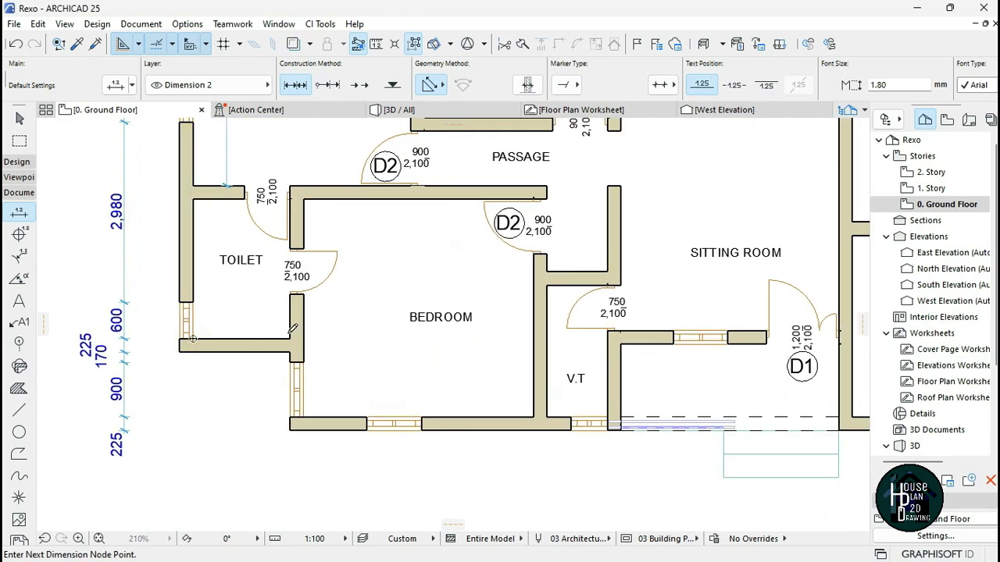
{"action": "right_click", "coordinate": [204, 314]}
{"action": "left_click", "coordinate": [232, 405]}
{"action": "left_click", "coordinate": [241, 320]}
- Dimension the same toilet vertically between its inner wall faces, placing the dimension line inside the room near its left wall
{"action": "left_click", "coordinate": [193, 200]}
{"action": "left_click", "coordinate": [190, 339]}
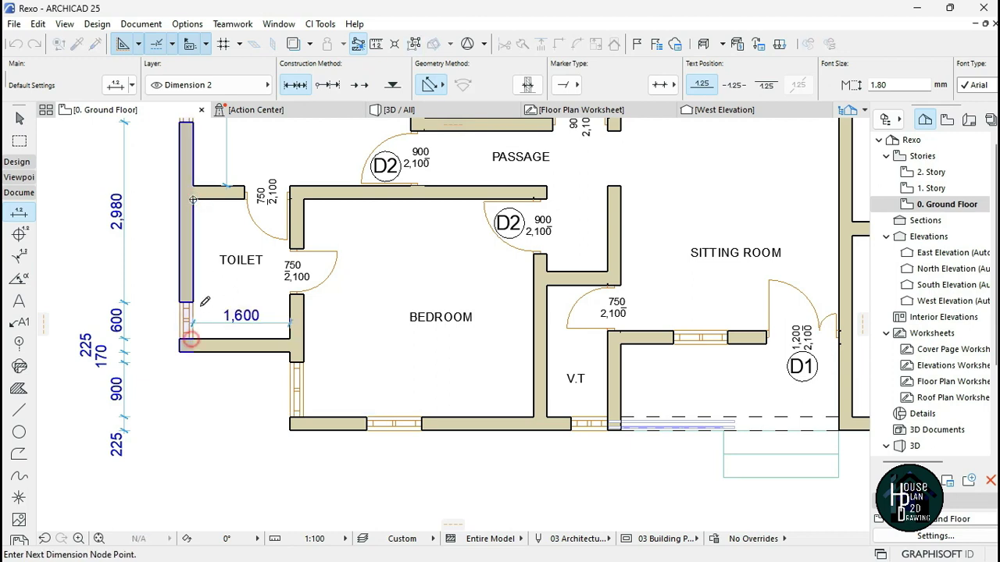
{"action": "right_click", "coordinate": [200, 263]}
{"action": "left_click", "coordinate": [227, 364]}
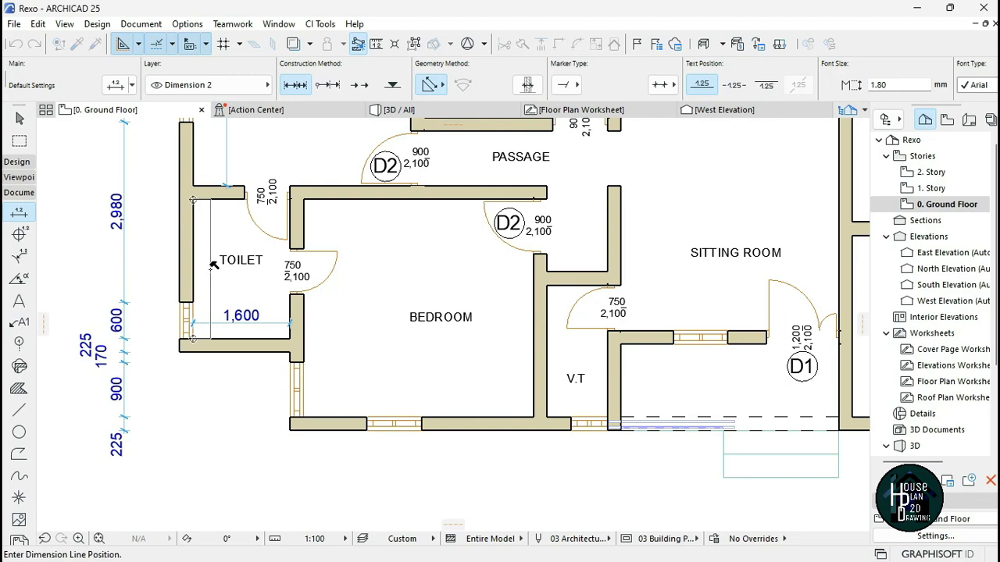
{"action": "left_click", "coordinate": [215, 265]}
{"action": "scroll", "coordinate": [348, 172], "scroll_direction": "down", "scroll_amount": 5}
{"action": "scroll", "coordinate": [348, 172], "scroll_direction": "up", "scroll_amount": 5}
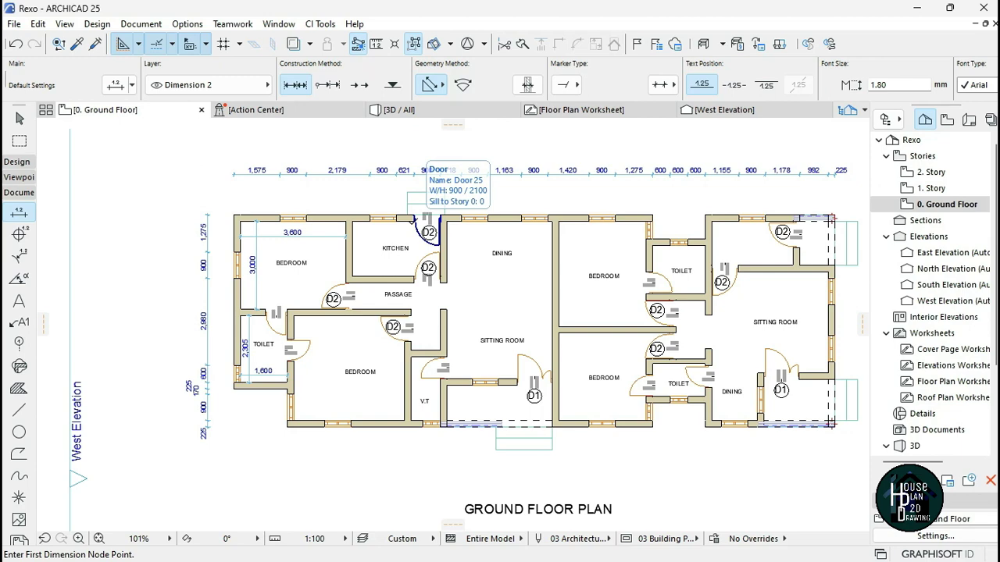
{"action": "scroll", "coordinate": [357, 157], "scroll_direction": "up", "scroll_amount": 8}
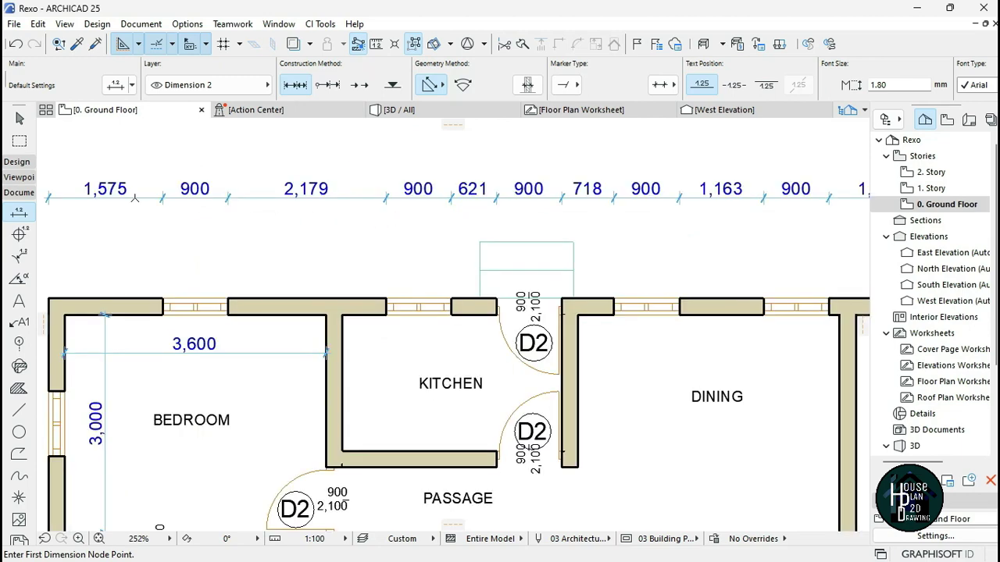
{"action": "scroll", "coordinate": [459, 328], "scroll_direction": "down", "scroll_amount": 8}
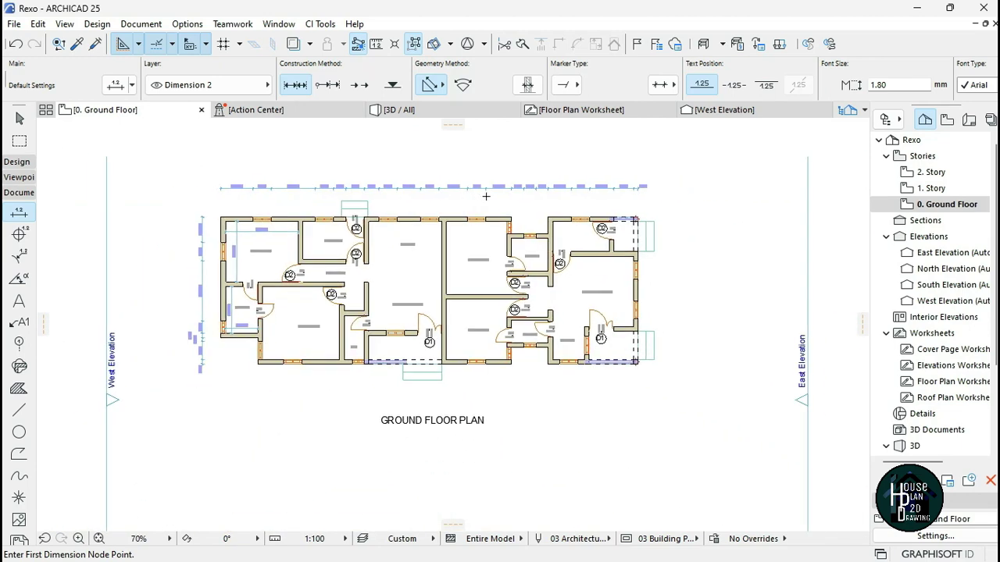
- Set the project's dimension standard to Plain Millimeter in the dimension preferences and apply it
{"action": "left_click", "coordinate": [187, 24]}
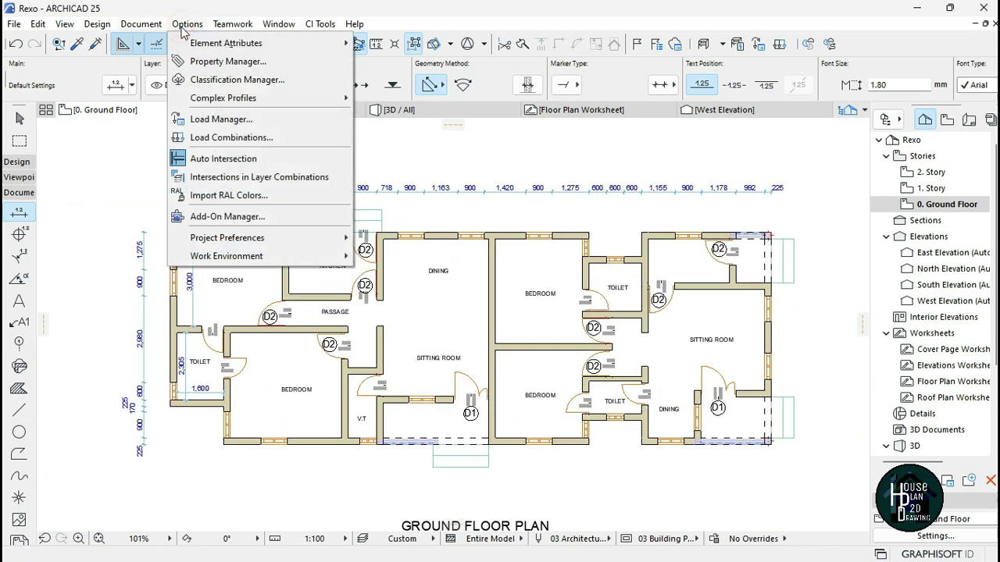
{"action": "mouse_move", "coordinate": [278, 246]}
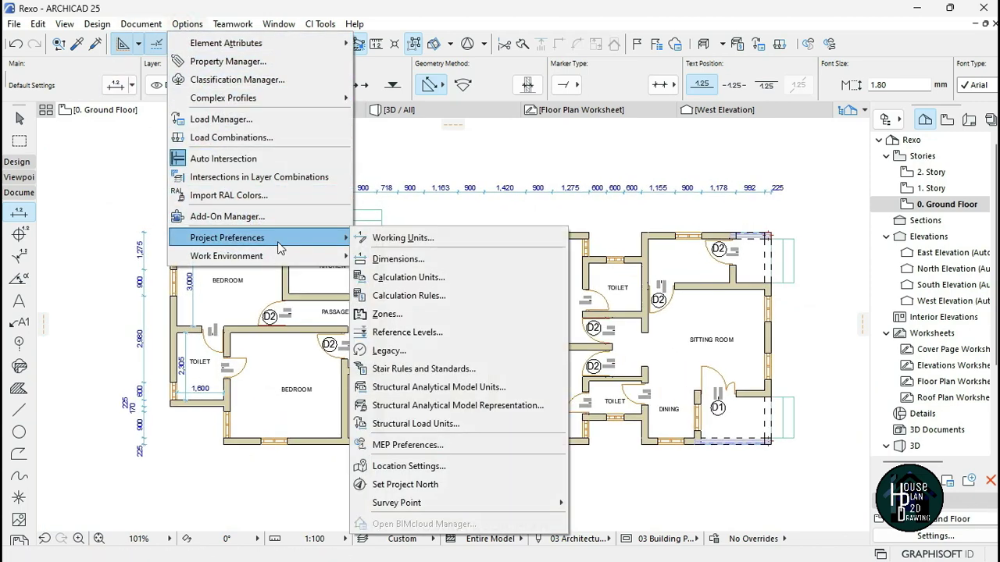
{"action": "left_click", "coordinate": [431, 267]}
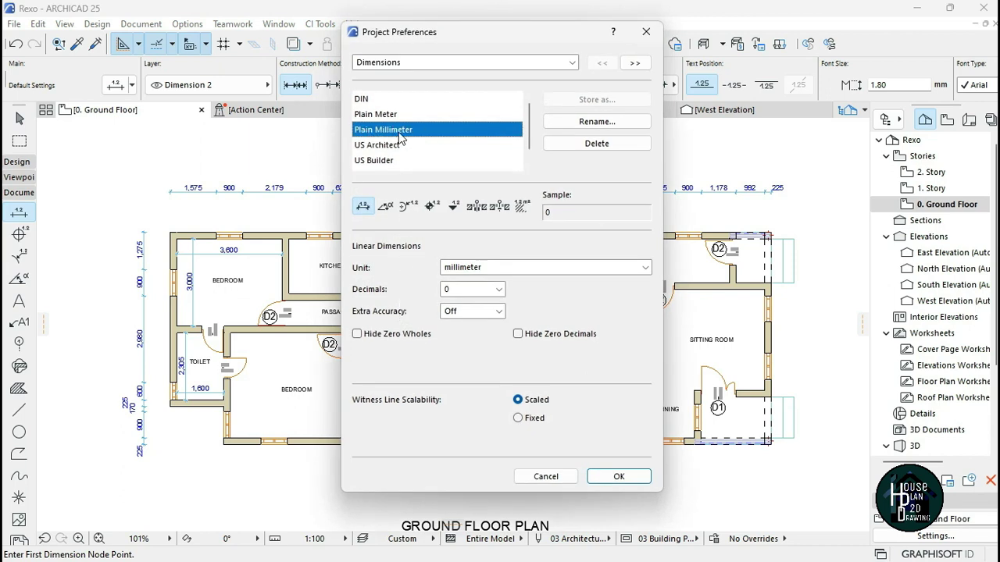
{"action": "key", "text": "Up"}
{"action": "left_click", "coordinate": [399, 131]}
{"action": "left_click", "coordinate": [619, 477]}
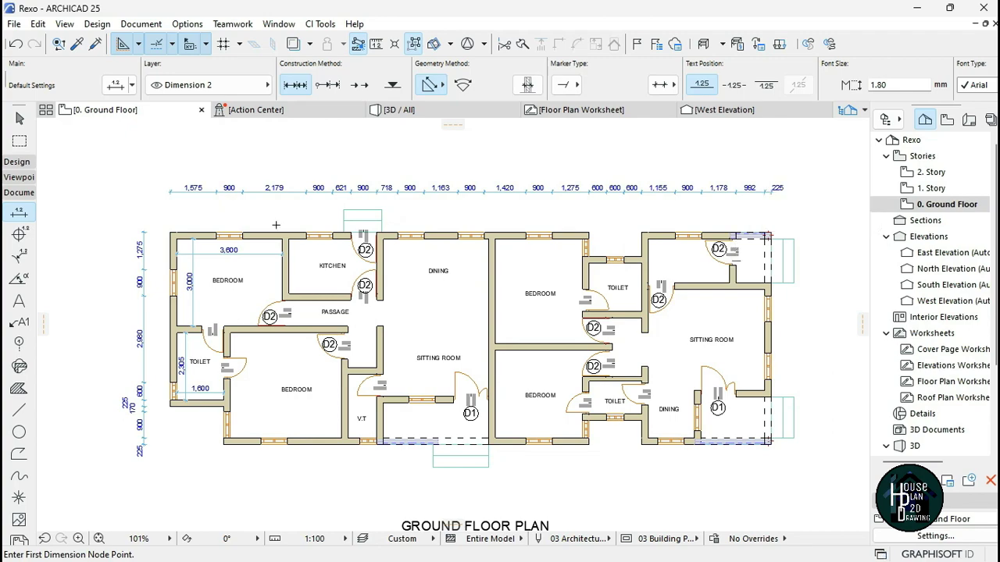
- Leave the Dimension tool and delete the horizontal dimension chain above the floor plan
{"action": "scroll", "coordinate": [287, 199], "scroll_direction": "up", "scroll_amount": 4}
{"action": "scroll", "coordinate": [303, 201], "scroll_direction": "down", "scroll_amount": 5}
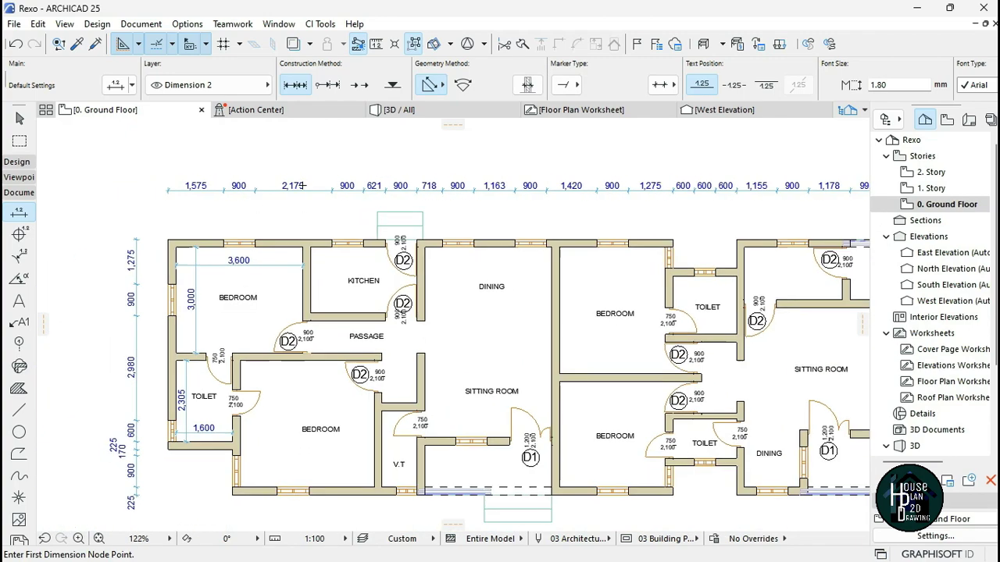
{"action": "key", "text": "Escape"}
{"action": "scroll", "coordinate": [438, 217], "scroll_direction": "up", "scroll_amount": 1}
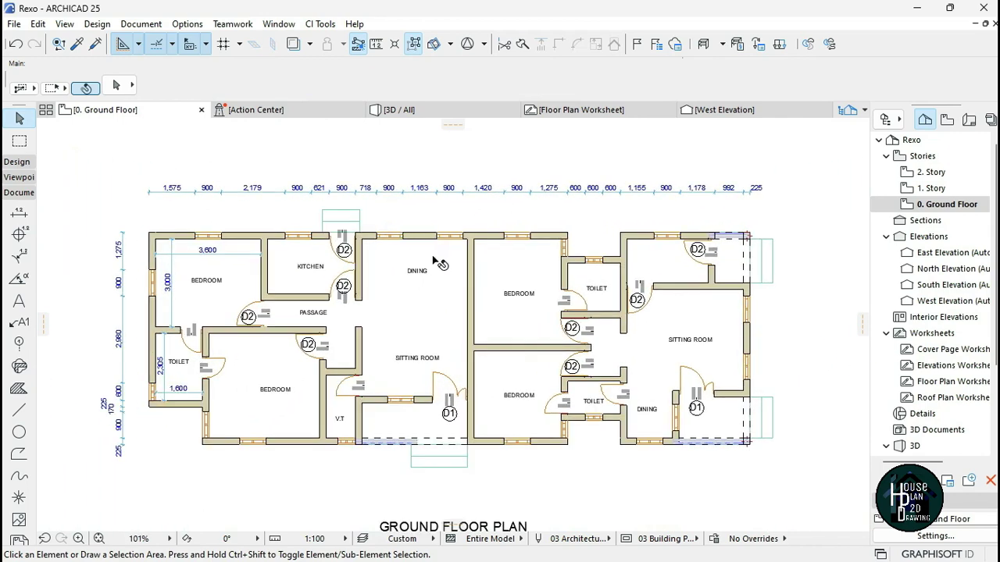
{"action": "scroll", "coordinate": [439, 264], "scroll_direction": "down", "scroll_amount": 1}
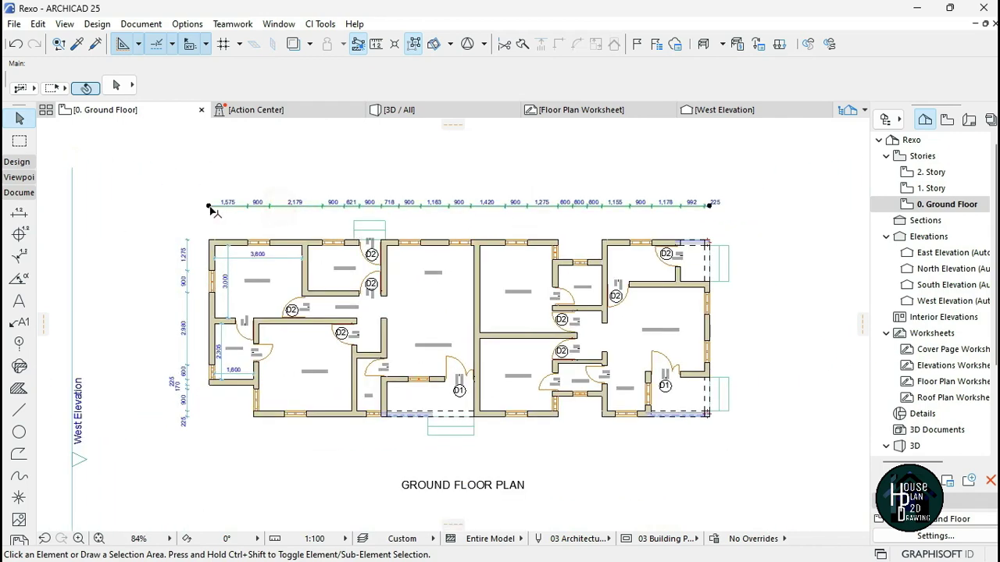
{"action": "right_click", "coordinate": [181, 201]}
{"action": "left_click", "coordinate": [250, 308]}
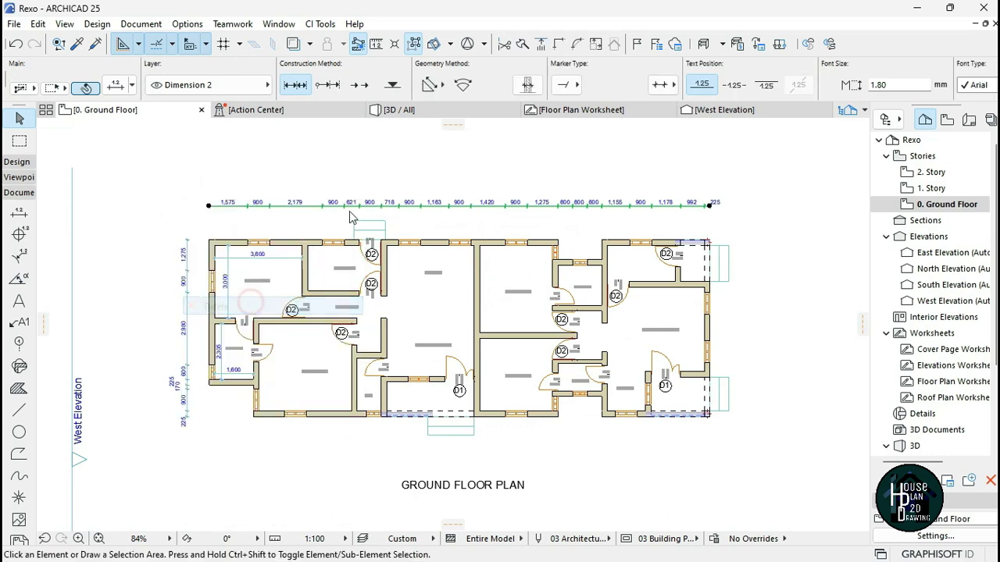
- Delete the vertical dimension chain outside the left exterior wall
{"action": "scroll", "coordinate": [158, 307], "scroll_direction": "up", "scroll_amount": 2}
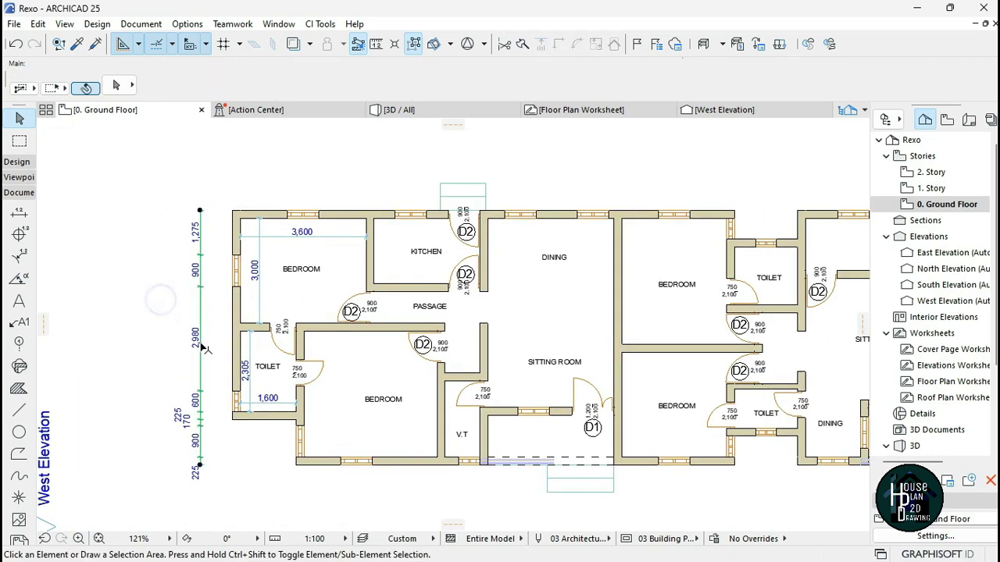
{"action": "right_click", "coordinate": [202, 344]}
{"action": "left_click", "coordinate": [203, 345]}
- Select all remaining dimensions inside the upper-left bedroom and toilet and delete them together
{"action": "scroll", "coordinate": [258, 285], "scroll_direction": "up", "scroll_amount": 3}
{"action": "left_click", "coordinate": [281, 213]}
{"action": "key", "text": "ctrl+a"}
{"action": "right_click", "coordinate": [322, 367]}
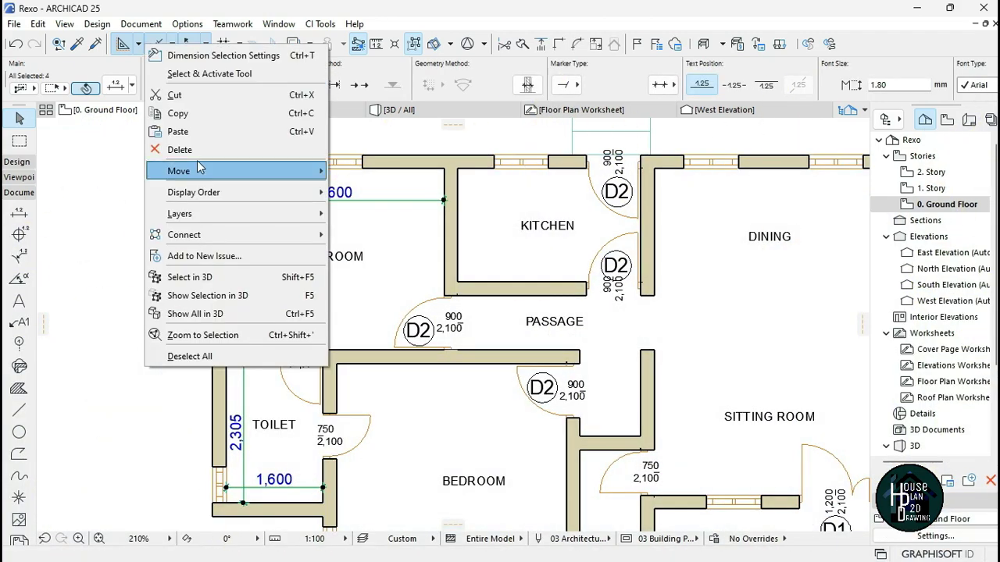
{"action": "left_click", "coordinate": [180, 149]}
- Draw a rectangular marquee around the whole ground floor plan, leaving the plan title outside
{"action": "scroll", "coordinate": [297, 189], "scroll_direction": "down", "scroll_amount": 8}
{"action": "scroll", "coordinate": [449, 283], "scroll_direction": "up", "scroll_amount": 3}
{"action": "scroll", "coordinate": [456, 267], "scroll_direction": "up", "scroll_amount": 2}
{"action": "scroll", "coordinate": [457, 269], "scroll_direction": "down", "scroll_amount": 4}
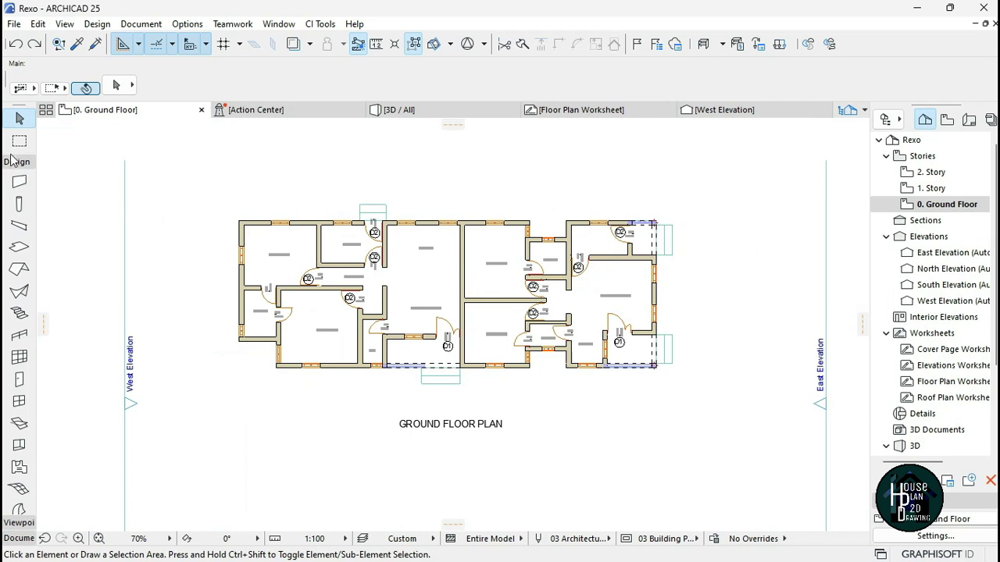
{"action": "left_click", "coordinate": [19, 142]}
{"action": "left_click", "coordinate": [213, 184]}
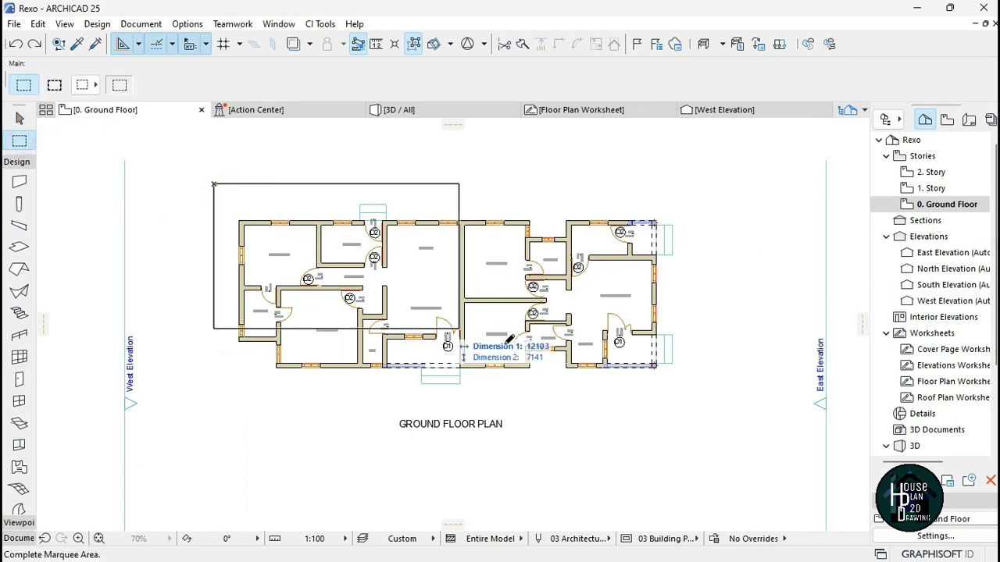
{"action": "left_click", "coordinate": [712, 400]}
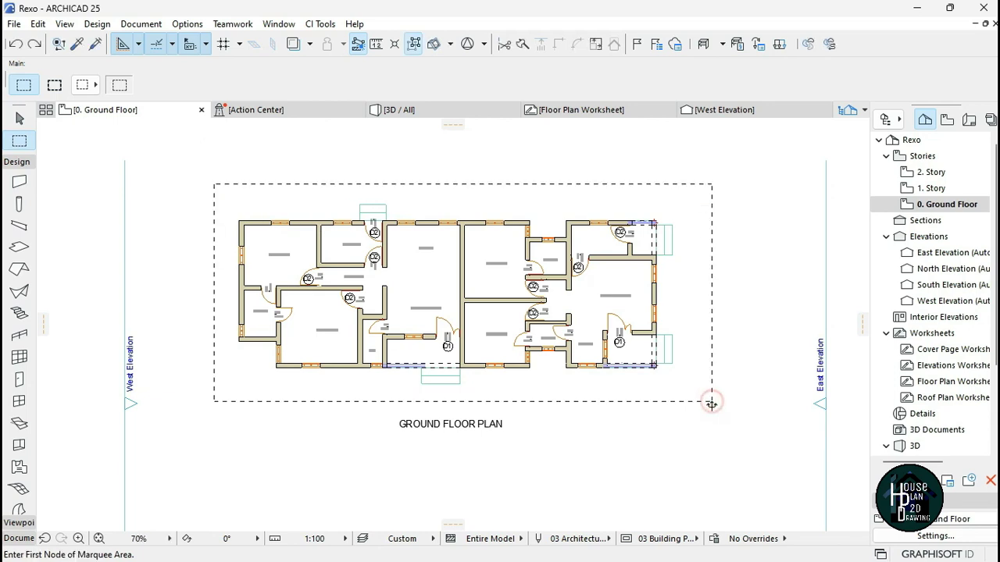
- Activate the Wall tool and select all walls inside the marquee
{"action": "left_click", "coordinate": [18, 161]}
{"action": "left_click", "coordinate": [17, 161]}
{"action": "left_click", "coordinate": [19, 182]}
{"action": "key", "text": "ctrl+a"}
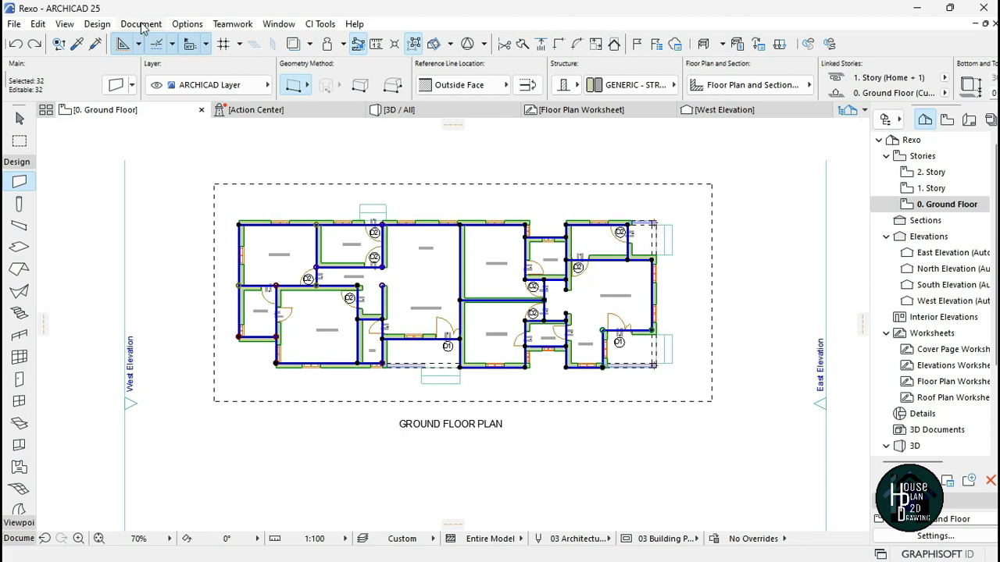
- Start automatic exterior dimensioning for the selected walls, with dimensions placed on four sides, and accept the settings
{"action": "left_click", "coordinate": [142, 25]}
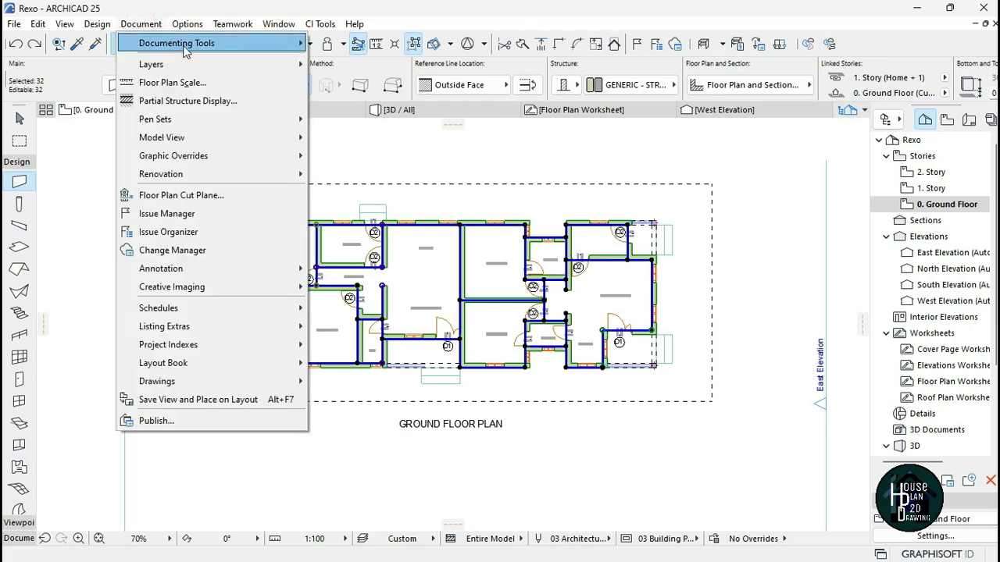
{"action": "mouse_move", "coordinate": [235, 268]}
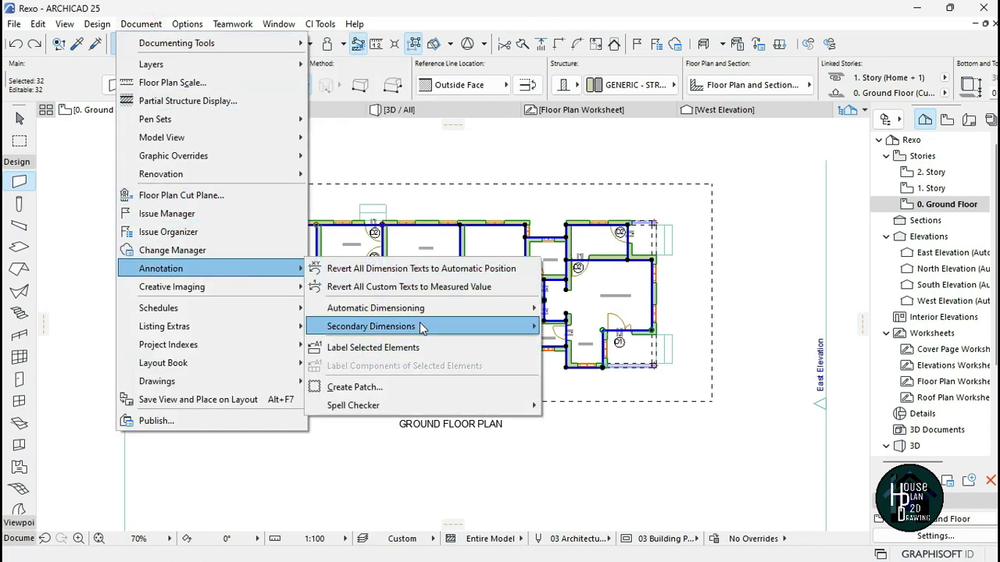
{"action": "mouse_move", "coordinate": [452, 306]}
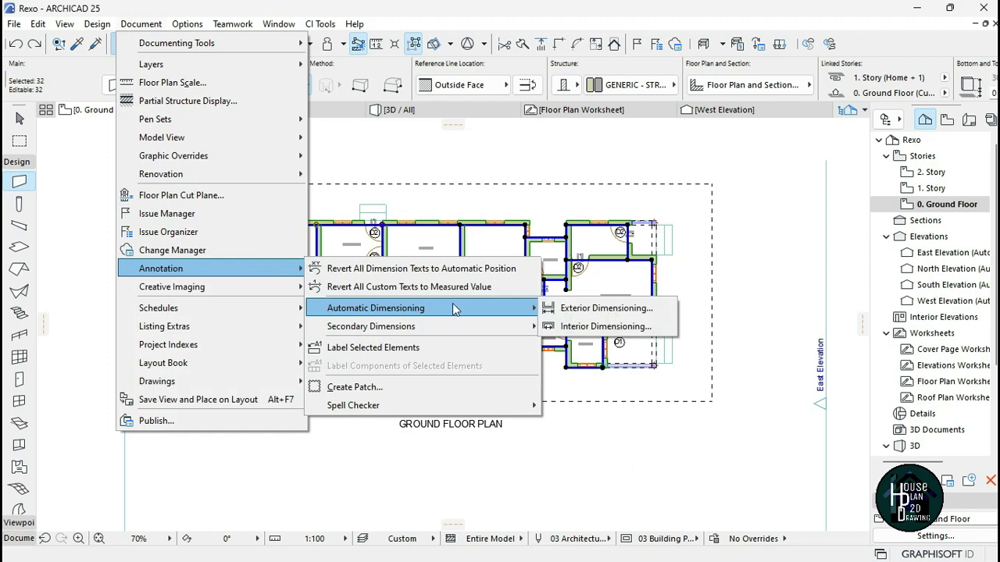
{"action": "left_click", "coordinate": [598, 310]}
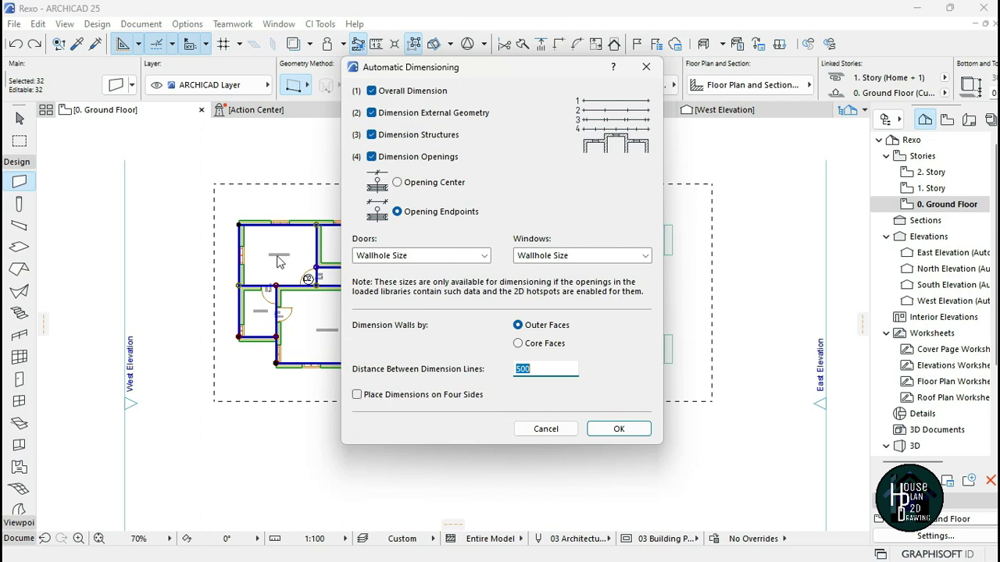
{"action": "left_click", "coordinate": [358, 396]}
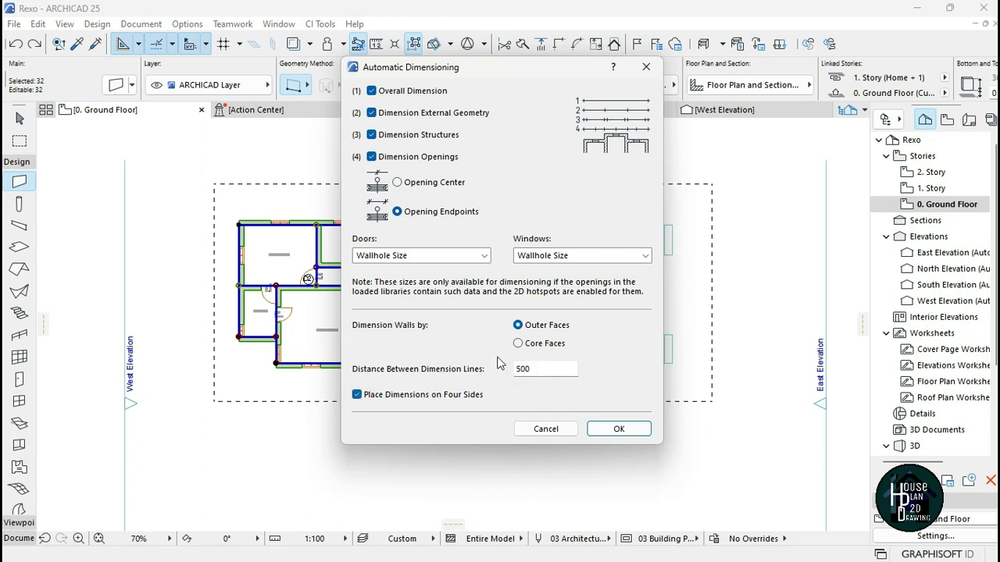
{"action": "left_click_drag", "start_coordinate": [535, 371], "coordinate": [480, 377]}
{"action": "left_click", "coordinate": [633, 432]}
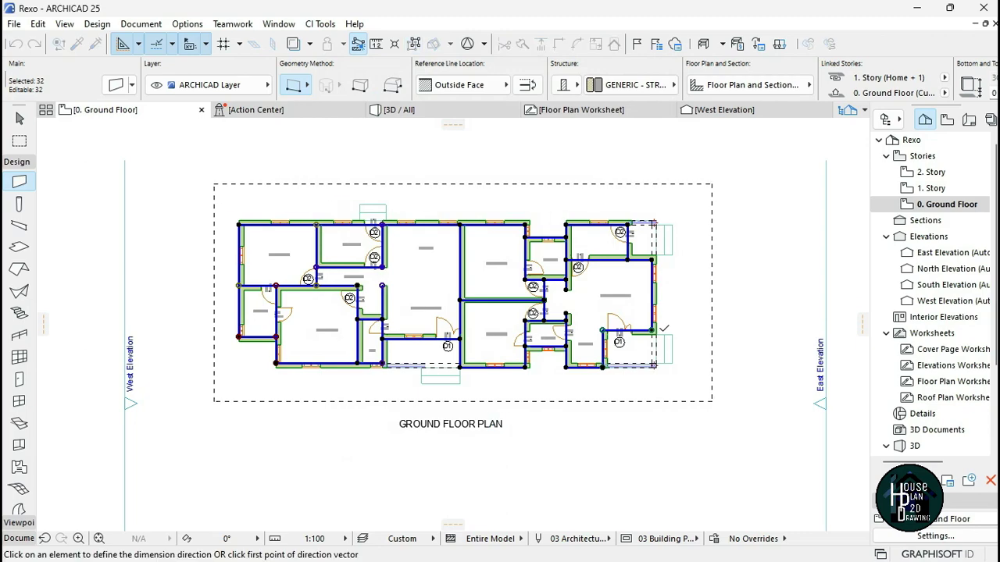
- Define the dimension direction by picking the inner edge of the sitting room's east exterior wall
{"action": "scroll", "coordinate": [592, 360], "scroll_direction": "up", "scroll_amount": 5}
{"action": "scroll", "coordinate": [593, 360], "scroll_direction": "up", "scroll_amount": 3}
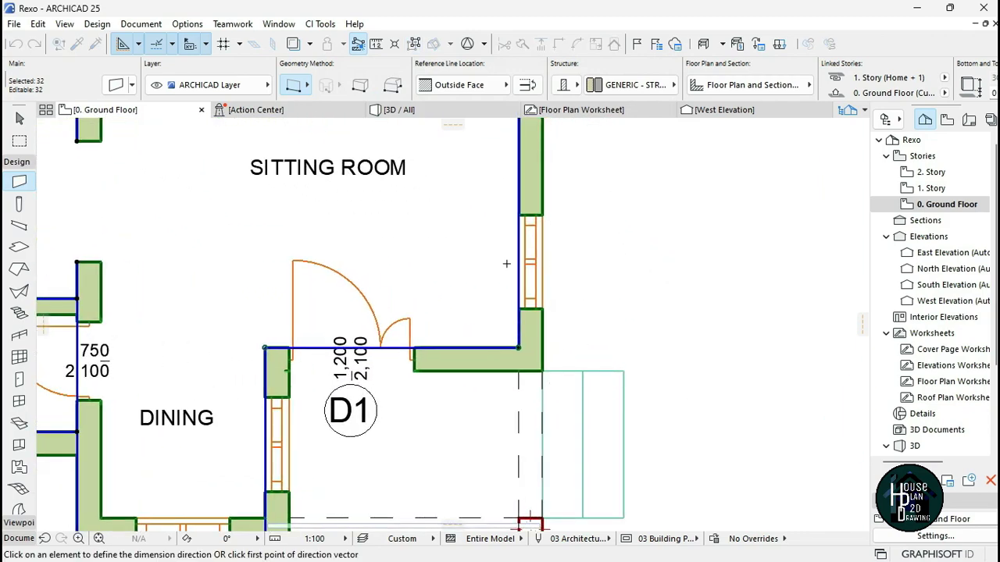
{"action": "scroll", "coordinate": [571, 333], "scroll_direction": "down", "scroll_amount": 1}
{"action": "scroll", "coordinate": [570, 334], "scroll_direction": "up", "scroll_amount": 6}
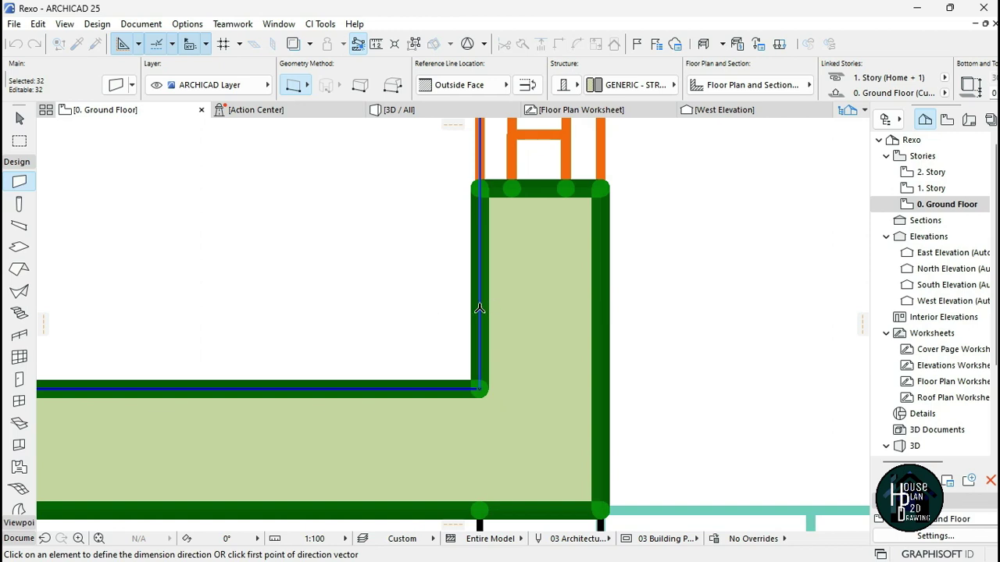
{"action": "left_click", "coordinate": [479, 307]}
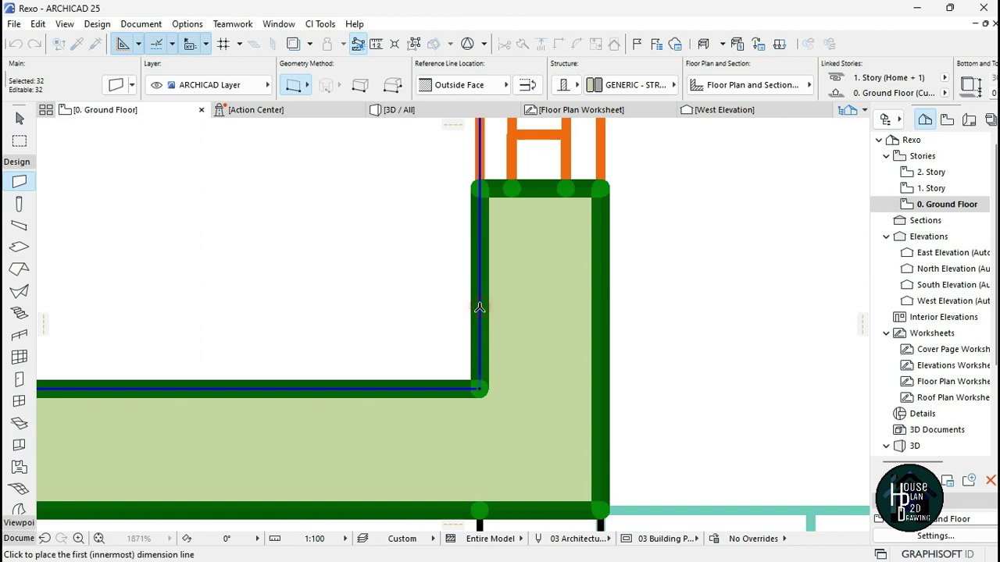
- Place the automatic exterior dimension lines around the plan by positioning the innermost line outside the east exterior wall
{"action": "scroll", "coordinate": [479, 308], "scroll_direction": "down", "scroll_amount": 5}
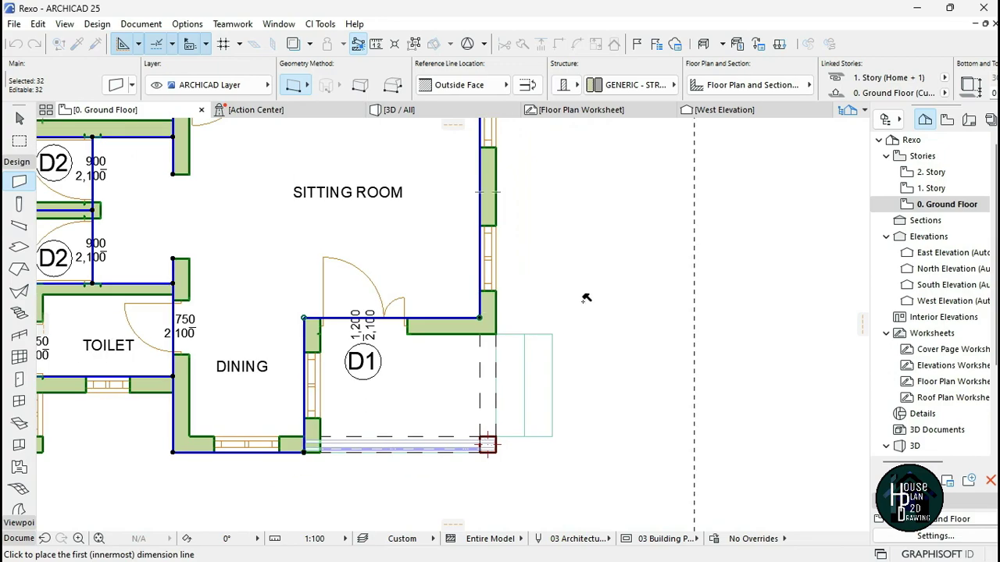
{"action": "scroll", "coordinate": [589, 297], "scroll_direction": "down", "scroll_amount": 2}
{"action": "scroll", "coordinate": [592, 297], "scroll_direction": "down", "scroll_amount": 1}
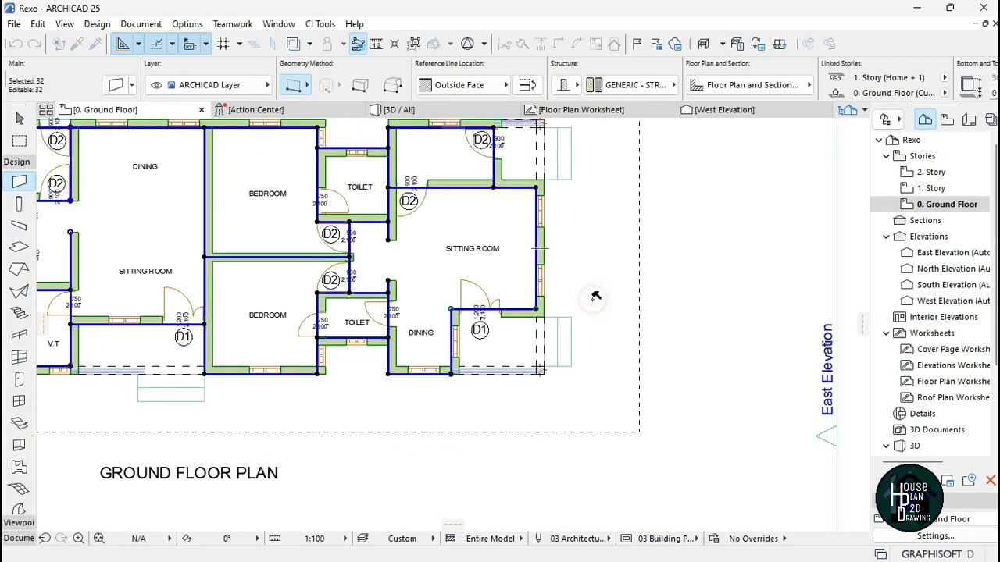
{"action": "scroll", "coordinate": [594, 306], "scroll_direction": "up", "scroll_amount": 2}
{"action": "scroll", "coordinate": [595, 191], "scroll_direction": "down", "scroll_amount": 4}
{"action": "scroll", "coordinate": [595, 191], "scroll_direction": "up", "scroll_amount": 3}
{"action": "scroll", "coordinate": [465, 173], "scroll_direction": "down", "scroll_amount": 5}
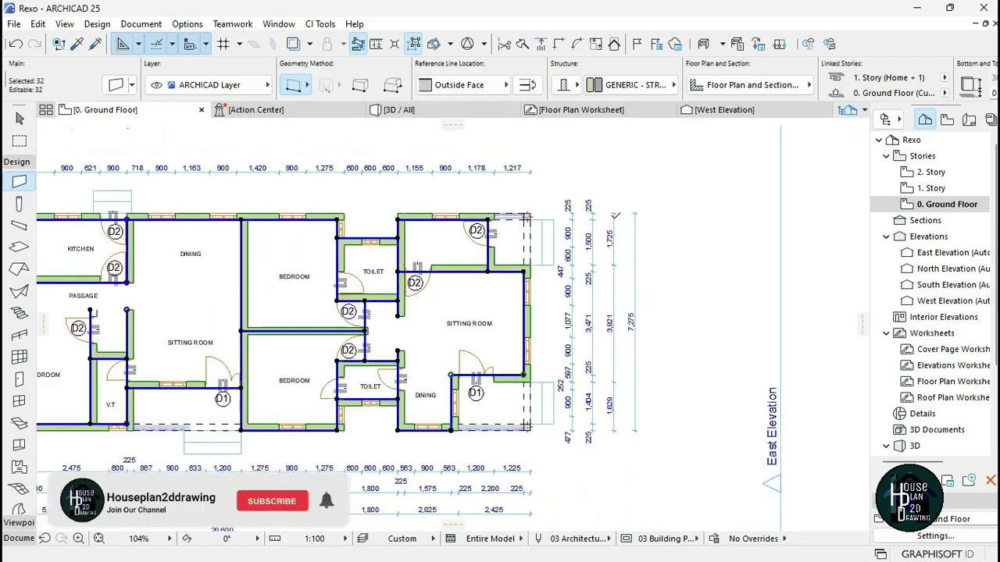
- Move the GROUND FLOOR PLAN title down so it sits below the new south dimension chains
{"action": "scroll", "coordinate": [271, 270], "scroll_direction": "up", "scroll_amount": 4}
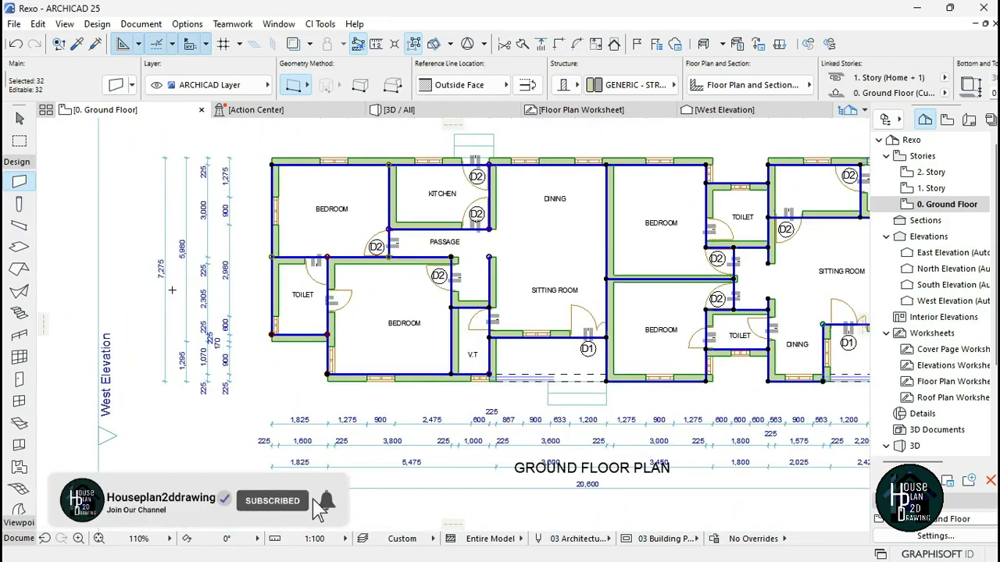
{"action": "scroll", "coordinate": [469, 312], "scroll_direction": "down", "scroll_amount": 4}
{"action": "scroll", "coordinate": [679, 353], "scroll_direction": "up", "scroll_amount": 3}
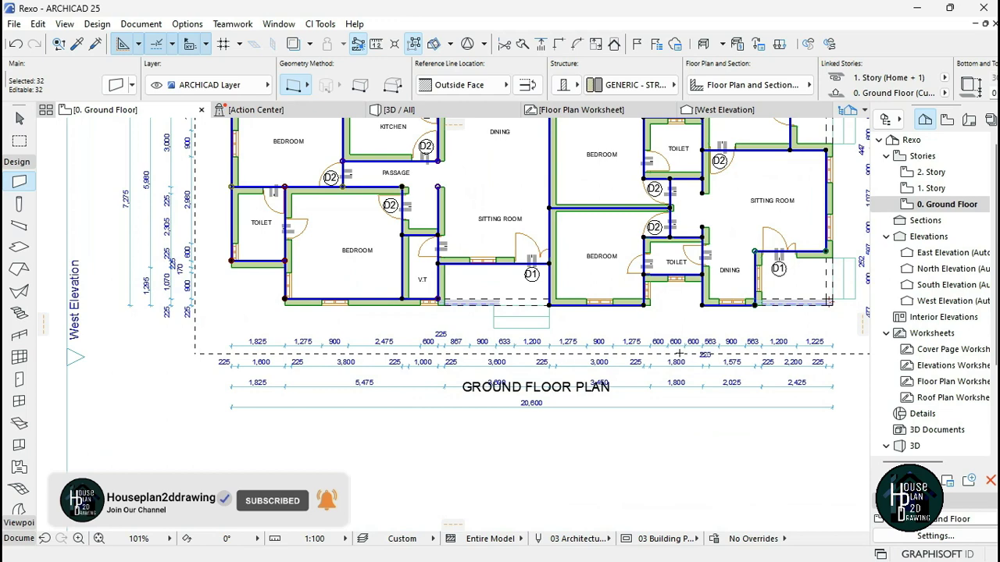
{"action": "scroll", "coordinate": [679, 353], "scroll_direction": "down", "scroll_amount": 3}
{"action": "scroll", "coordinate": [539, 364], "scroll_direction": "up", "scroll_amount": 3}
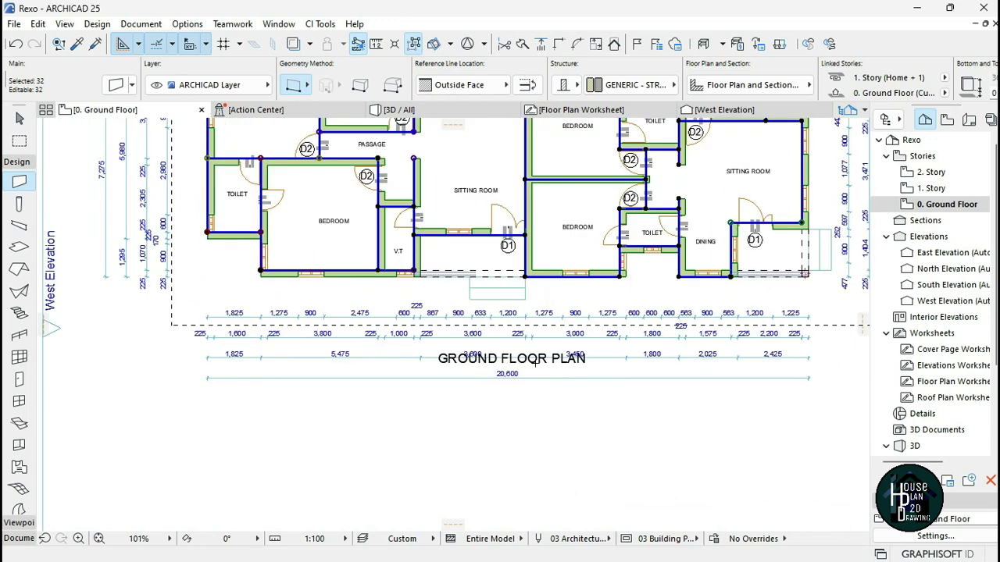
{"action": "key", "text": "Escape"}
{"action": "key", "text": "Escape"}
{"action": "left_click_drag", "start_coordinate": [512, 360], "coordinate": [512, 403]}
{"action": "scroll", "coordinate": [516, 390], "scroll_direction": "down", "scroll_amount": 3}
{"action": "scroll", "coordinate": [516, 390], "scroll_direction": "up", "scroll_amount": 1}
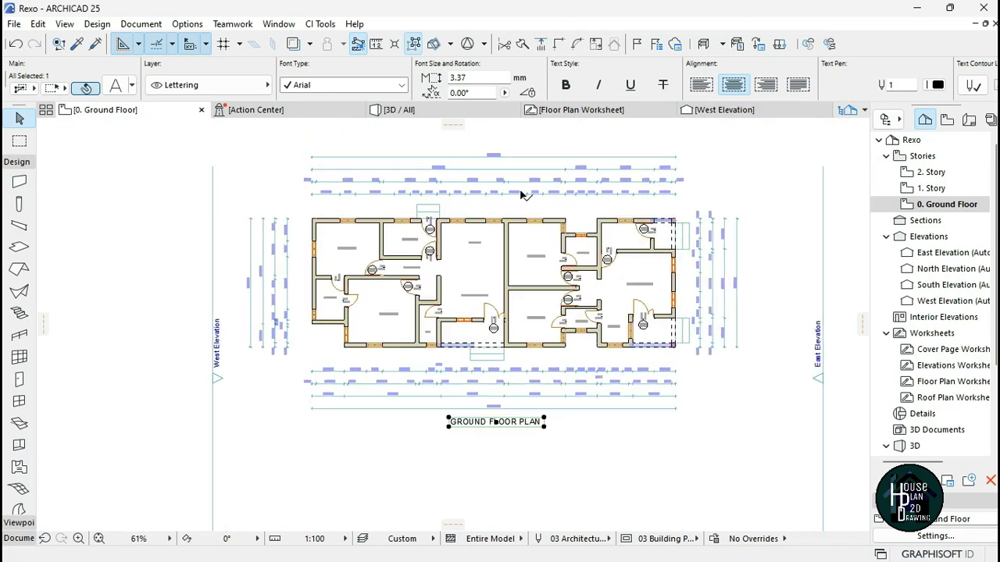
- Draw a closed six-sided polywall below the plan, reference line on Outside Face, with a diagonal segment about 1,439 mm long on its south side
{"action": "scroll", "coordinate": [318, 415], "scroll_direction": "up", "scroll_amount": 4}
{"action": "key", "text": "Escape"}
{"action": "left_click", "coordinate": [20, 185]}
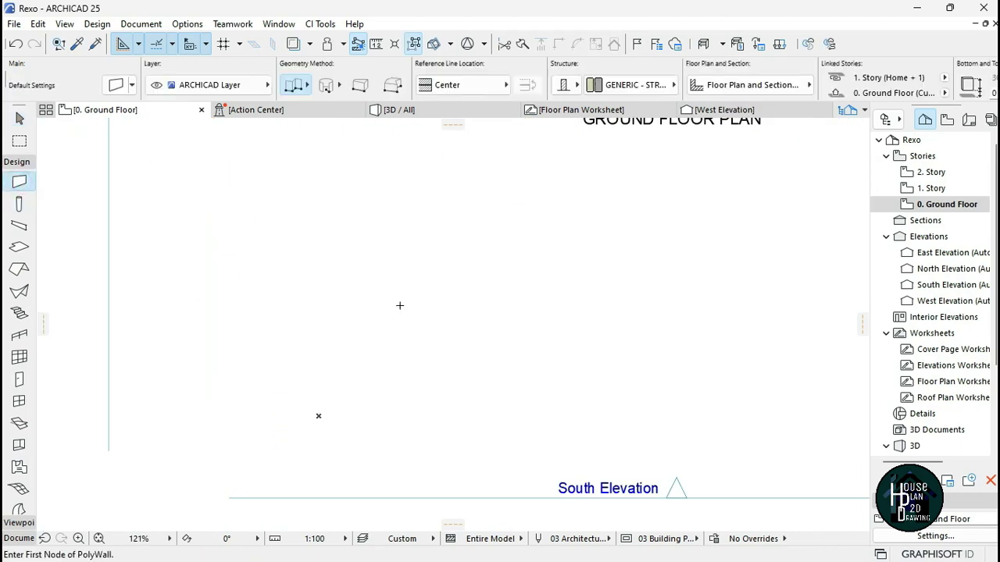
{"action": "left_click", "coordinate": [399, 305]}
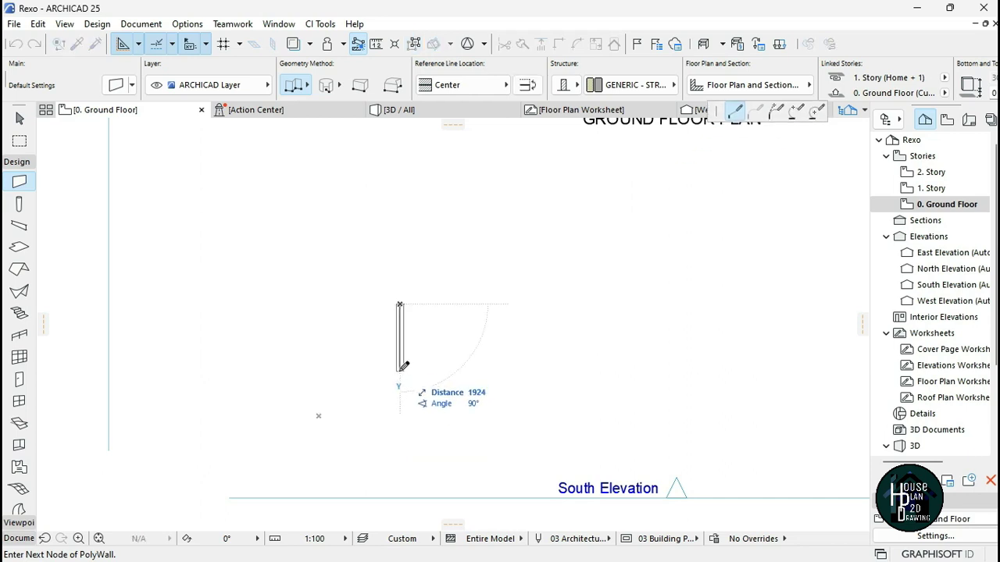
{"action": "left_click", "coordinate": [468, 87]}
{"action": "left_click", "coordinate": [551, 83]}
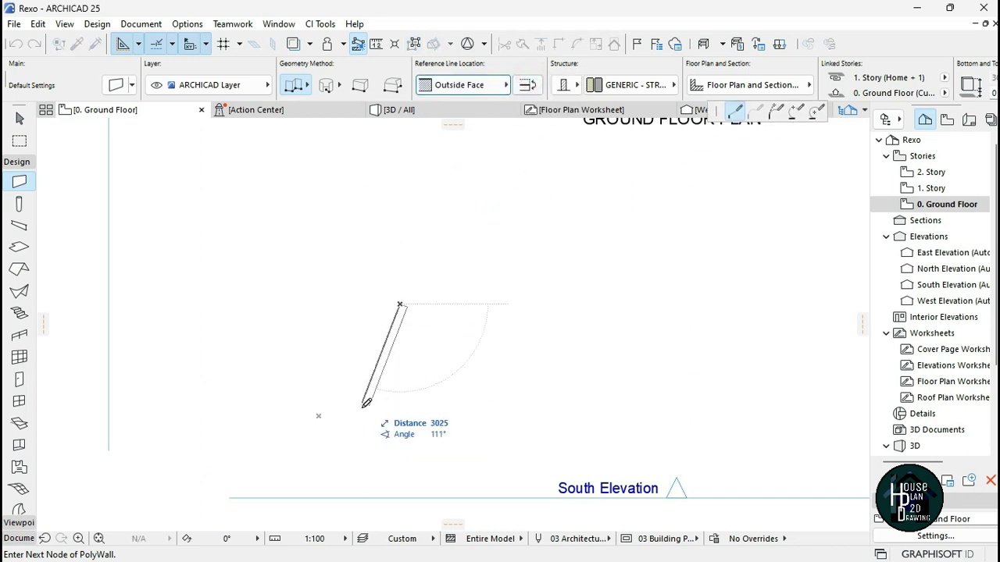
{"action": "left_click", "coordinate": [400, 377]}
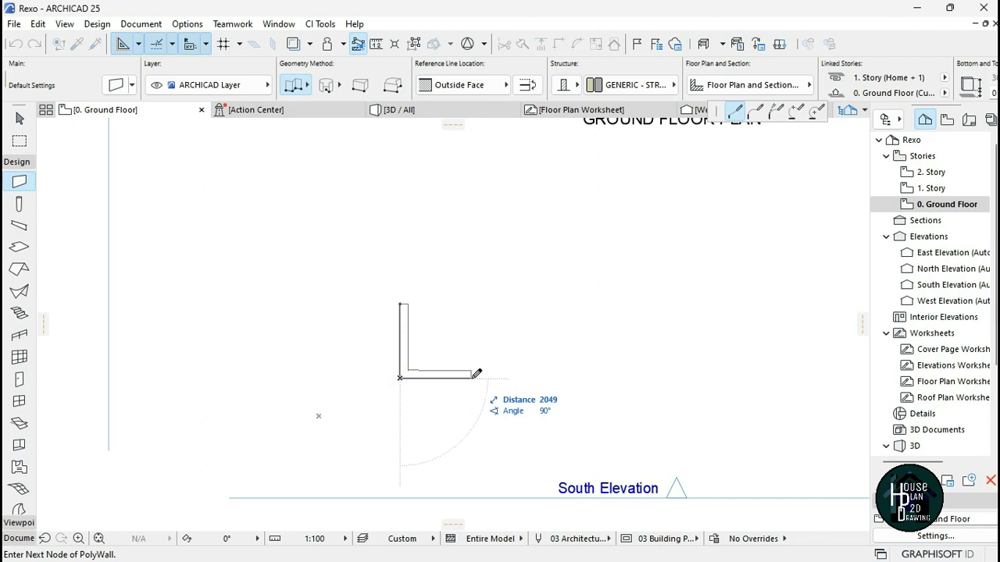
{"action": "left_click", "coordinate": [519, 377]}
{"action": "left_click", "coordinate": [548, 418]}
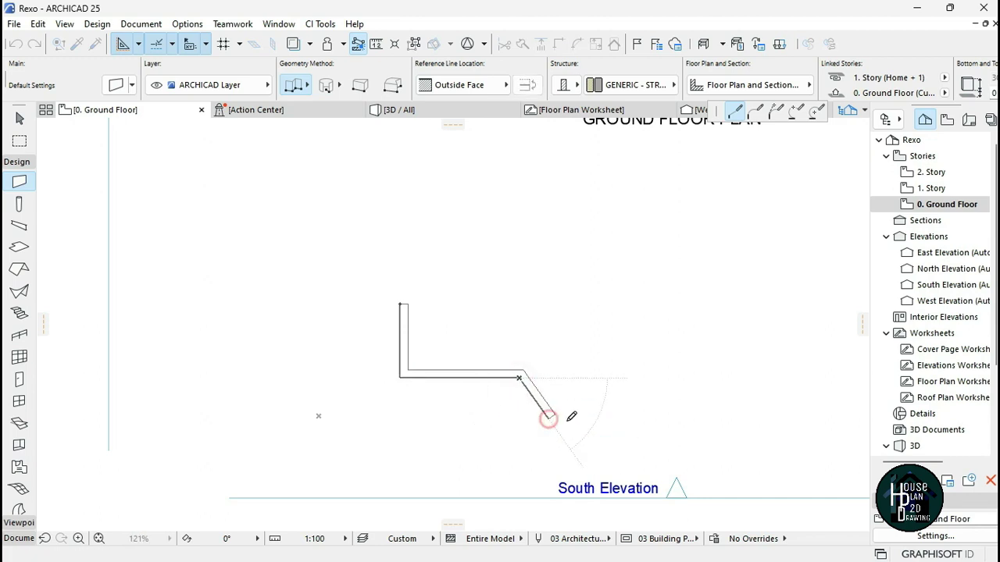
{"action": "left_click", "coordinate": [655, 417]}
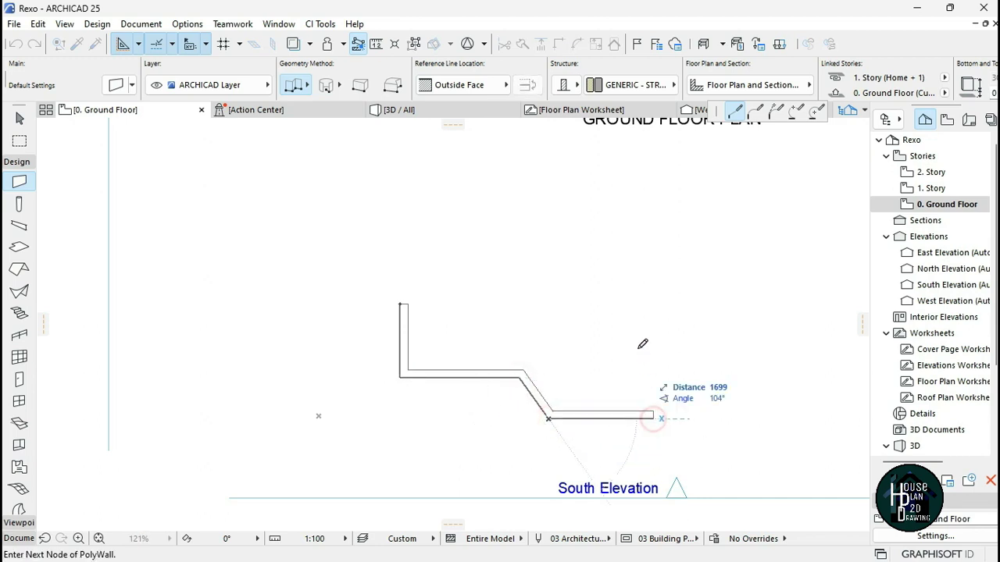
{"action": "left_click", "coordinate": [653, 304]}
{"action": "left_click", "coordinate": [400, 305]}
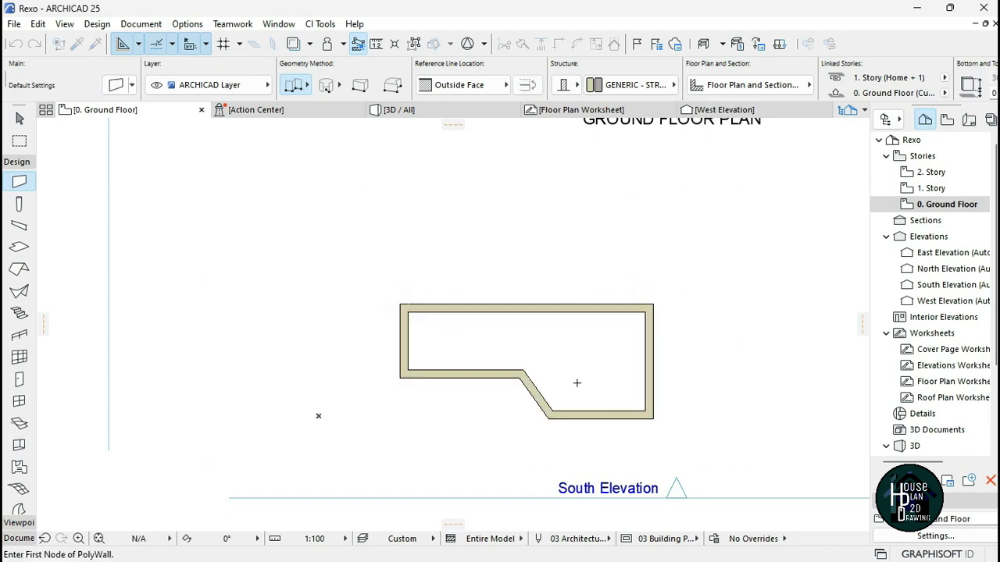
{"action": "scroll", "coordinate": [578, 395], "scroll_direction": "up", "scroll_amount": 3}
{"action": "key", "text": "Escape"}
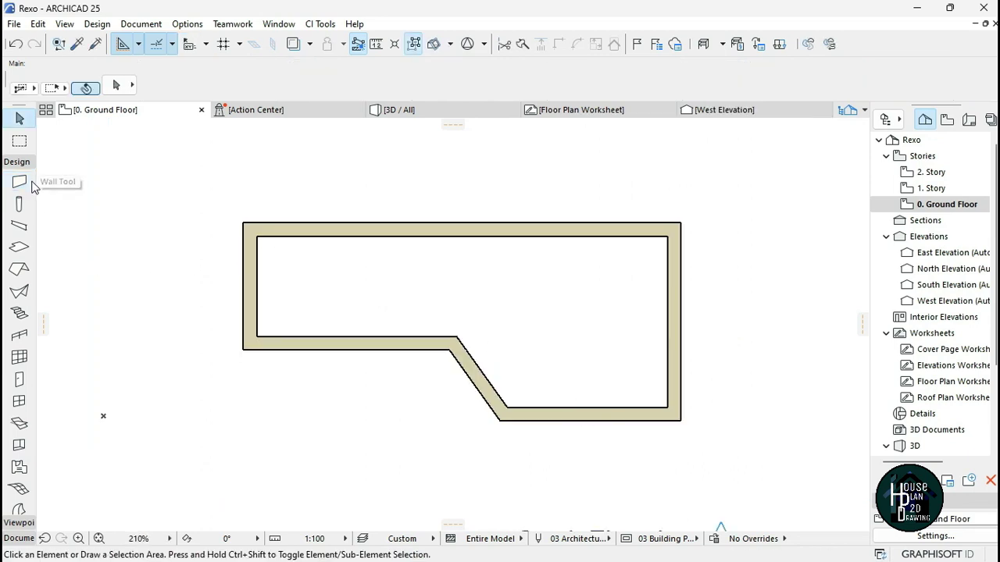
- Turn off True Line Weight for the floor plan display, keeping Clean Wall & Beam Intersections on
{"action": "right_click", "coordinate": [140, 192]}
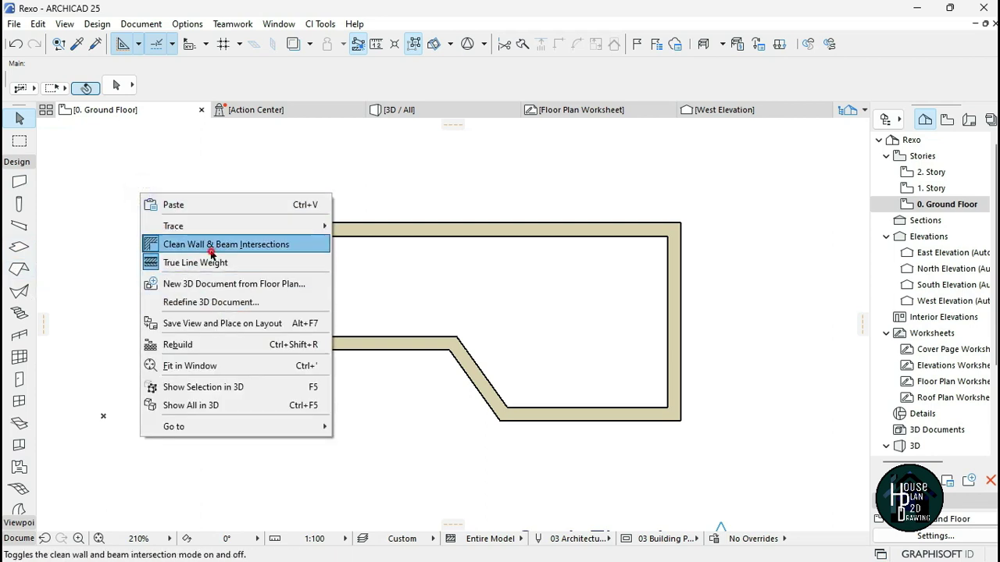
{"action": "left_click", "coordinate": [185, 243]}
{"action": "right_click", "coordinate": [172, 256]}
{"action": "left_click", "coordinate": [218, 305]}
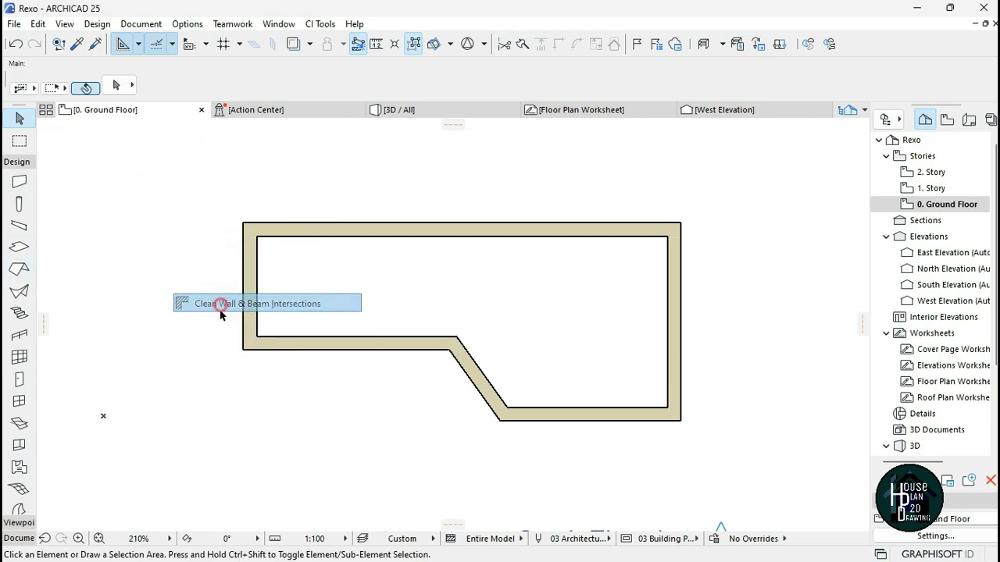
{"action": "right_click", "coordinate": [142, 273]}
{"action": "left_click", "coordinate": [197, 341]}
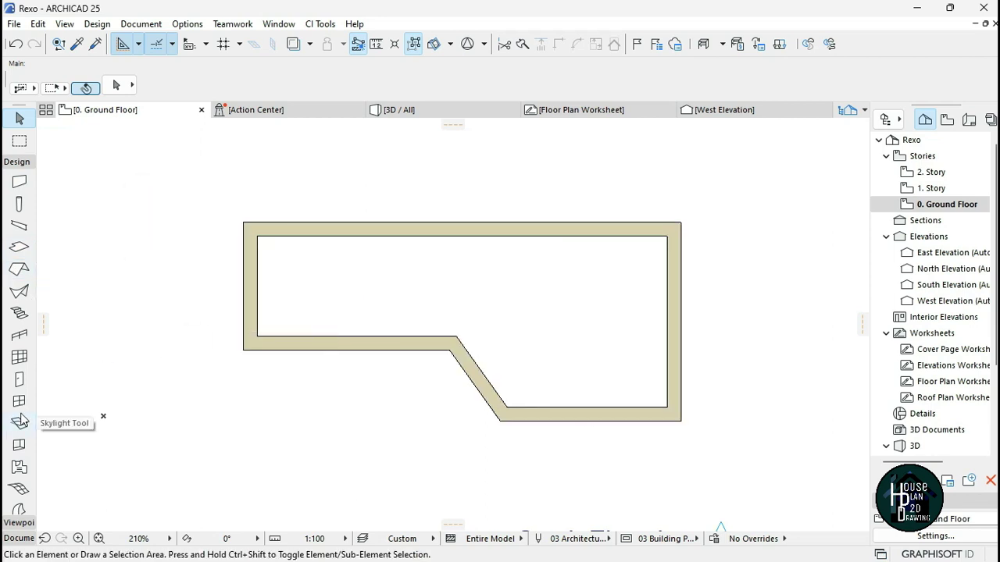
- Dimension the outer face of the diagonal wall with an aligned linear dimension placed outside the sample shape
{"action": "left_click", "coordinate": [19, 538]}
{"action": "left_click", "coordinate": [19, 213]}
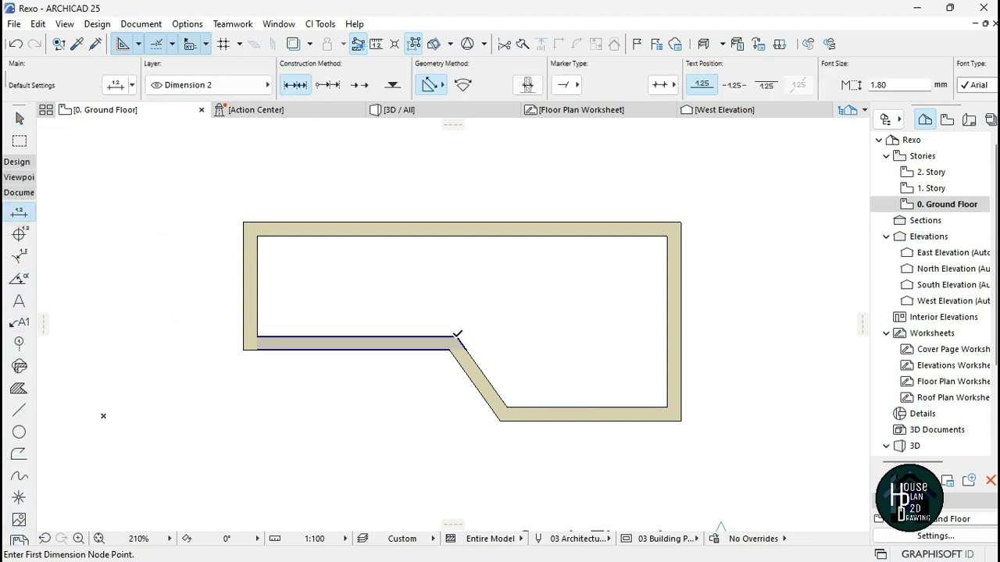
{"action": "left_click", "coordinate": [450, 351]}
{"action": "left_click", "coordinate": [504, 419]}
{"action": "right_click", "coordinate": [326, 402]}
{"action": "left_click", "coordinate": [349, 493]}
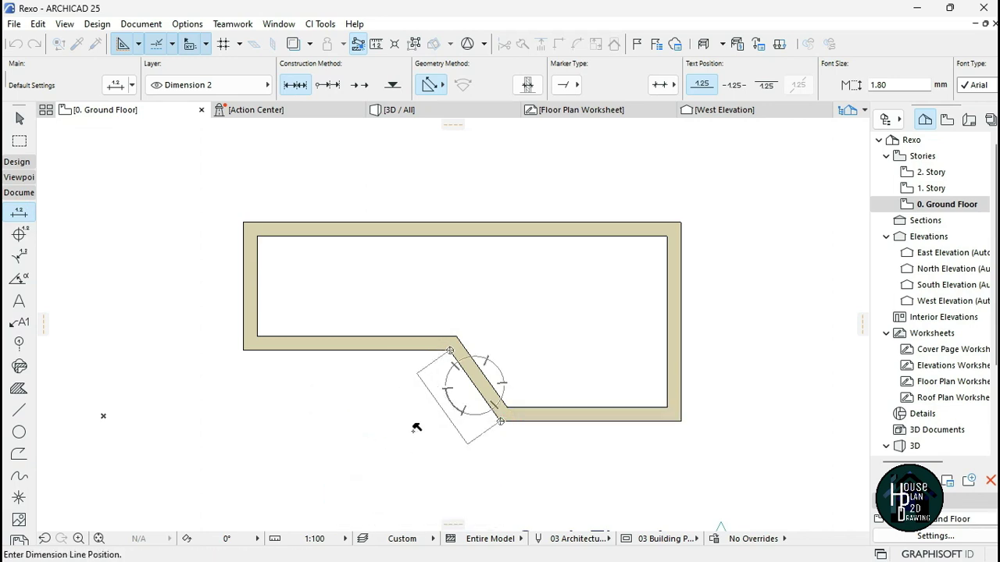
{"action": "left_click", "coordinate": [441, 405]}
{"action": "scroll", "coordinate": [453, 418], "scroll_direction": "up", "scroll_amount": 3}
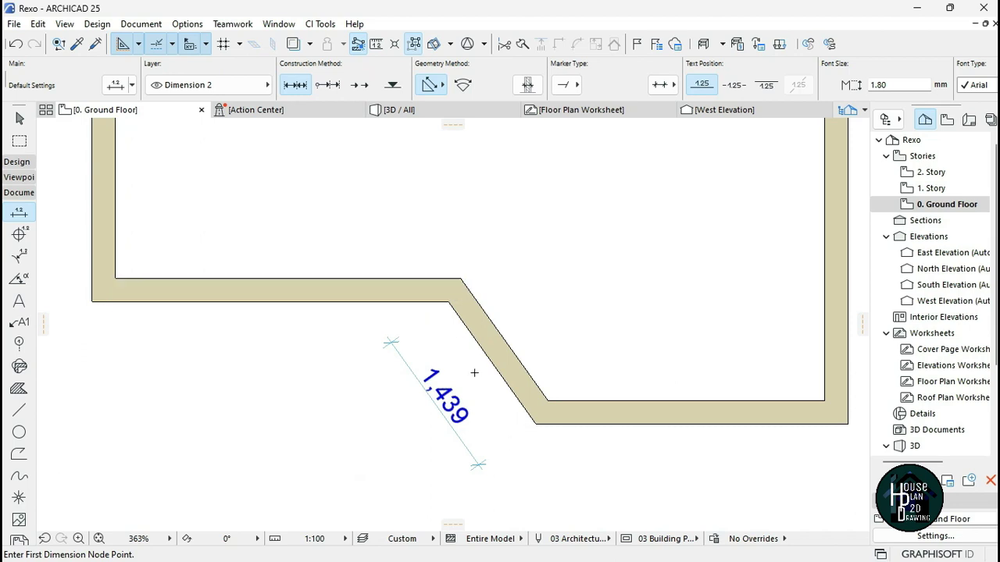
- Dimension the inner face of the horizontal wall west of the diagonal, placing the dimension line inside the shape
{"action": "scroll", "coordinate": [559, 397], "scroll_direction": "down", "scroll_amount": 2}
{"action": "left_click", "coordinate": [304, 329]}
{"action": "left_click", "coordinate": [504, 329]}
{"action": "right_click", "coordinate": [461, 290]}
{"action": "left_click", "coordinate": [510, 383]}
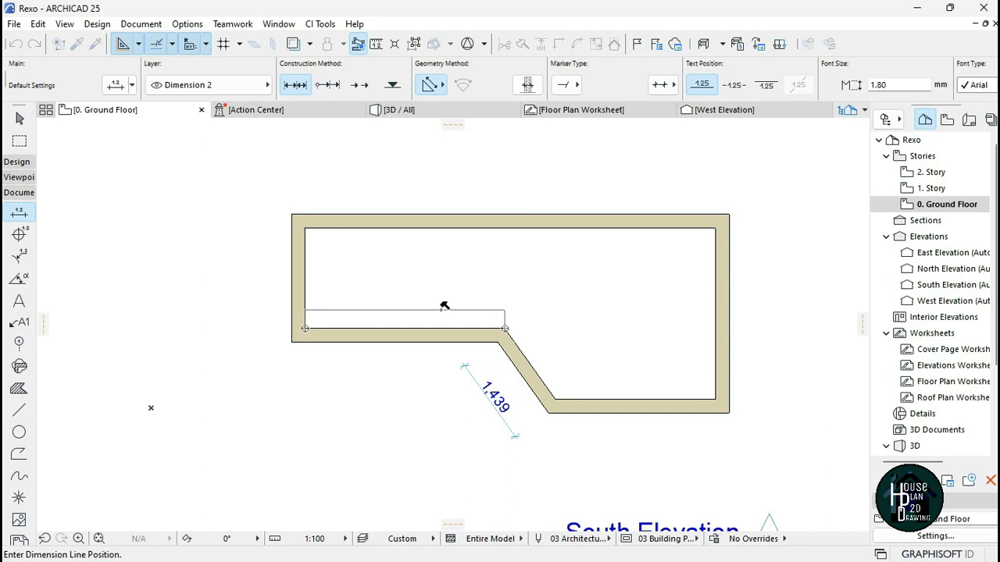
{"action": "left_click", "coordinate": [444, 306]}
- Dimension the inner face of the diagonal wall with an aligned dimension placed inside the shape
{"action": "left_click", "coordinate": [505, 329]}
{"action": "left_click", "coordinate": [555, 399]}
{"action": "right_click", "coordinate": [546, 328]}
{"action": "left_click", "coordinate": [598, 420]}
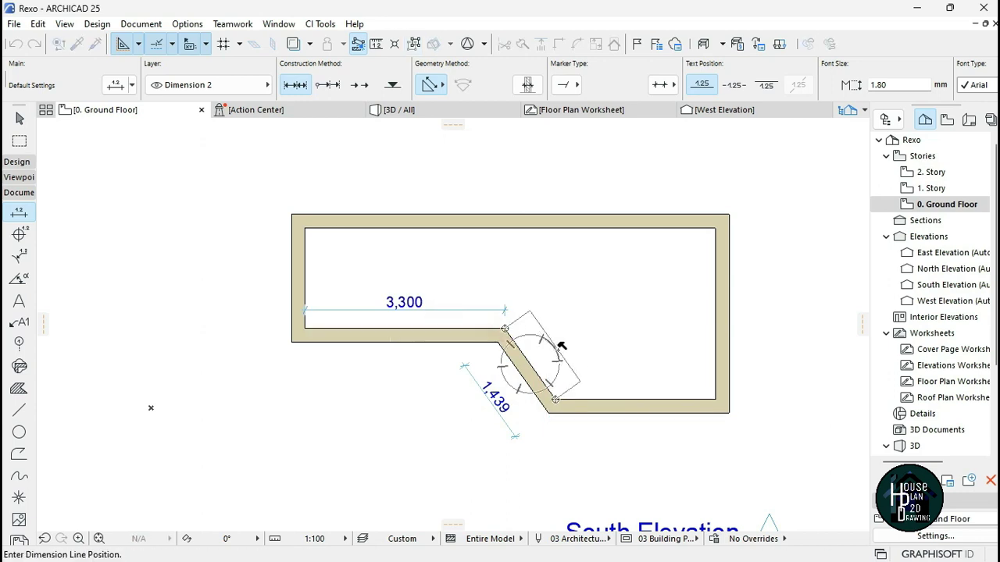
{"action": "left_click", "coordinate": [560, 347]}
{"action": "scroll", "coordinate": [556, 353], "scroll_direction": "up", "scroll_amount": 3}
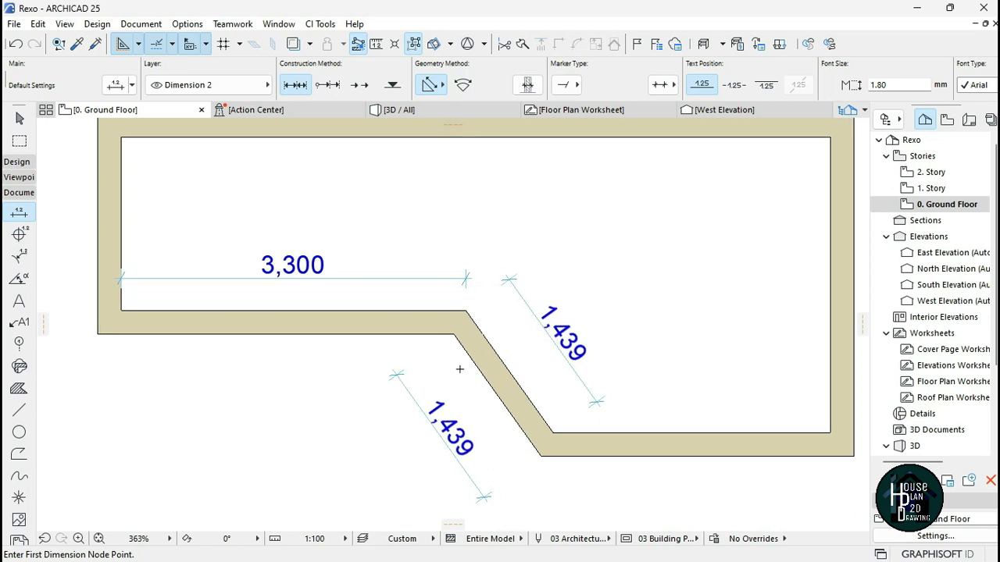
{"action": "scroll", "coordinate": [460, 368], "scroll_direction": "down", "scroll_amount": 3}
{"action": "scroll", "coordinate": [535, 338], "scroll_direction": "up", "scroll_amount": 2}
{"action": "scroll", "coordinate": [491, 370], "scroll_direction": "down", "scroll_amount": 4}
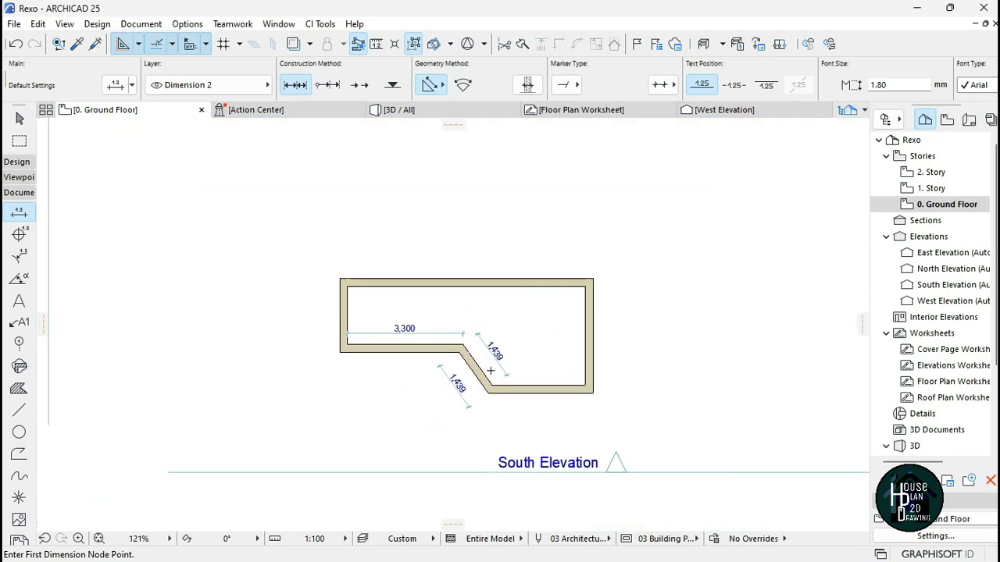
{"action": "scroll", "coordinate": [484, 363], "scroll_direction": "up", "scroll_amount": 4}
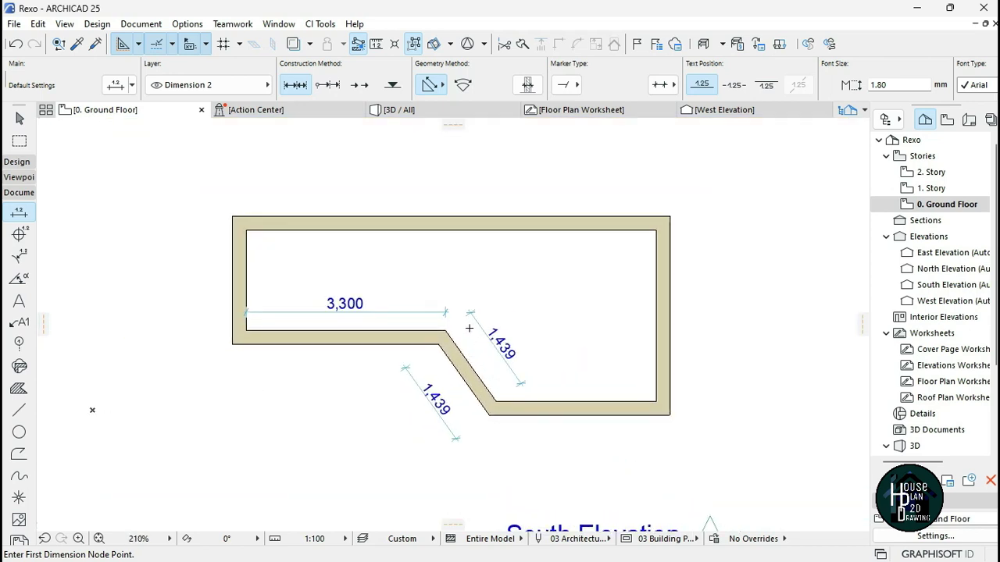
- Dimension the ground floor's west exterior wall from its north corner through both bedroom window edges to the toilet window, placing the chain outside
{"action": "scroll", "coordinate": [456, 342], "scroll_direction": "down", "scroll_amount": 5}
{"action": "scroll", "coordinate": [449, 332], "scroll_direction": "down", "scroll_amount": 4}
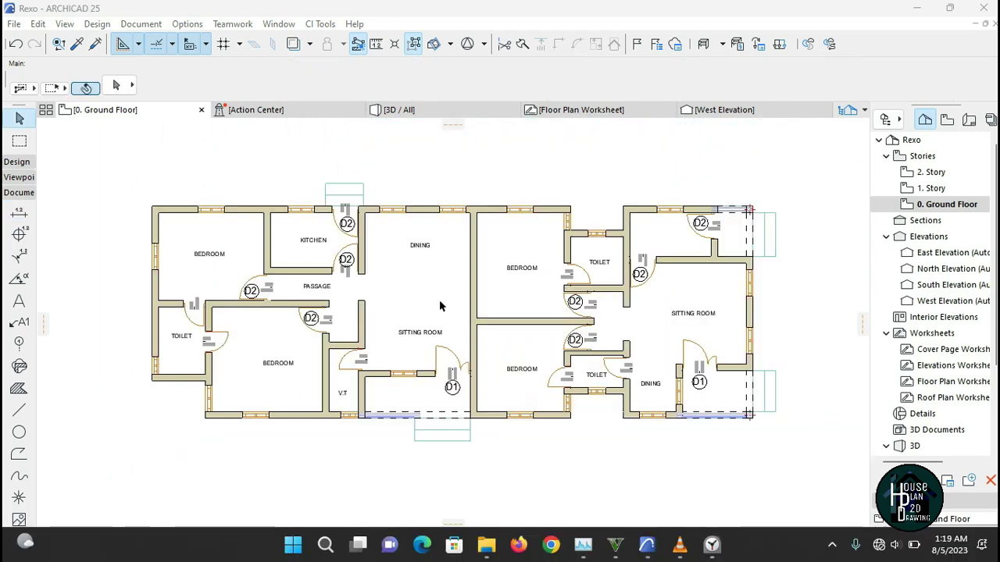
{"action": "scroll", "coordinate": [484, 234], "scroll_direction": "down", "scroll_amount": 1}
{"action": "scroll", "coordinate": [484, 237], "scroll_direction": "down", "scroll_amount": 1}
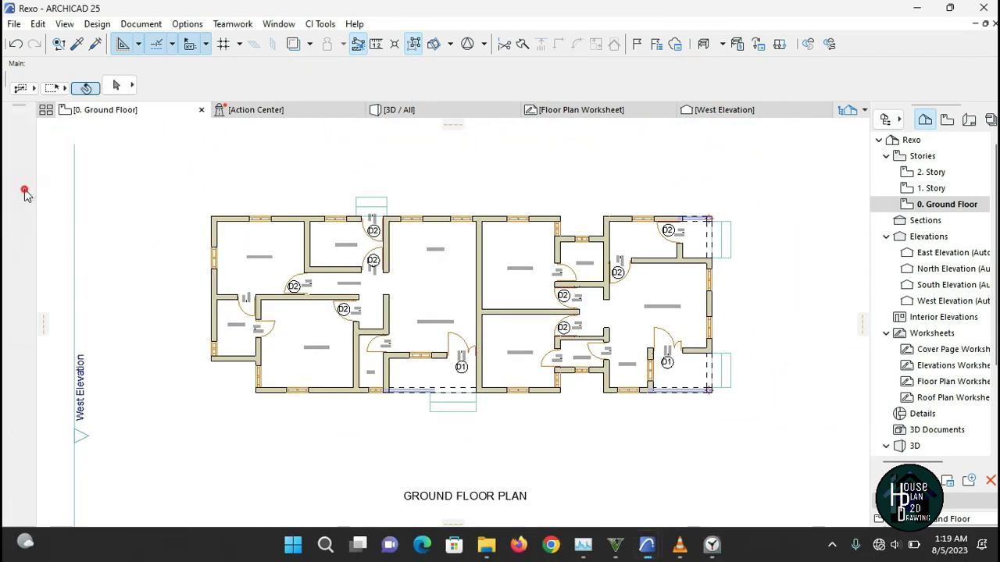
{"action": "left_click", "coordinate": [19, 215]}
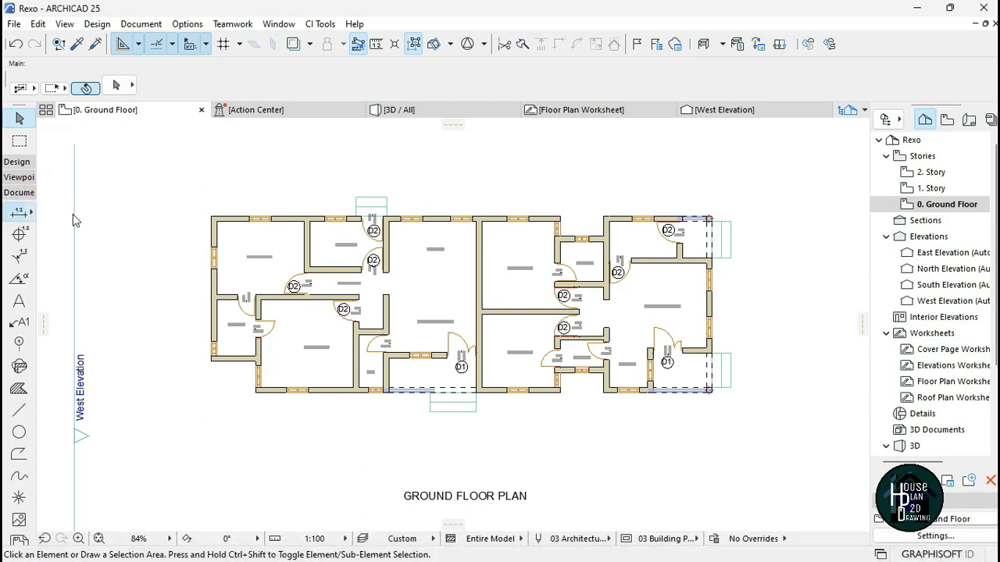
{"action": "scroll", "coordinate": [211, 210], "scroll_direction": "up", "scroll_amount": 3}
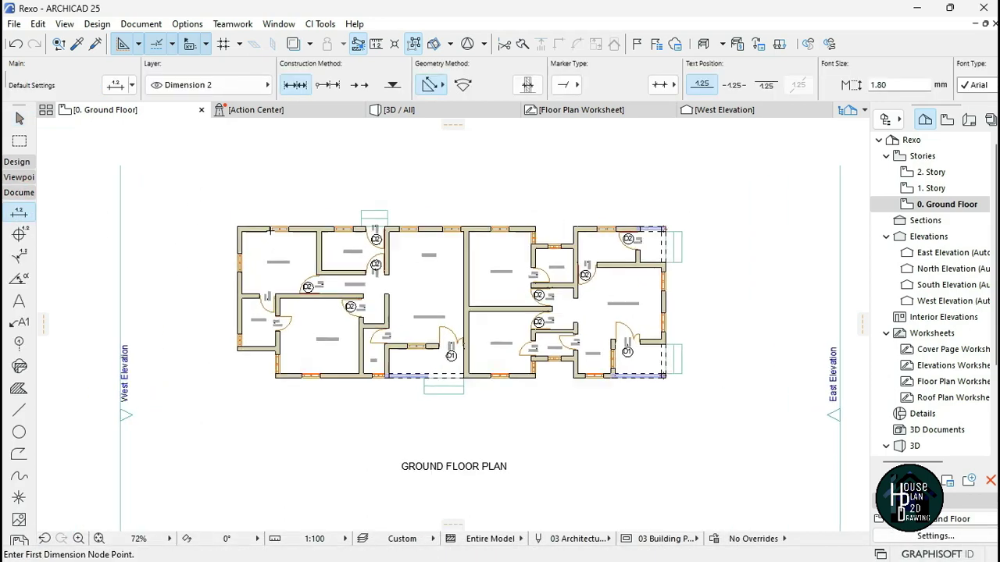
{"action": "left_click", "coordinate": [214, 224]}
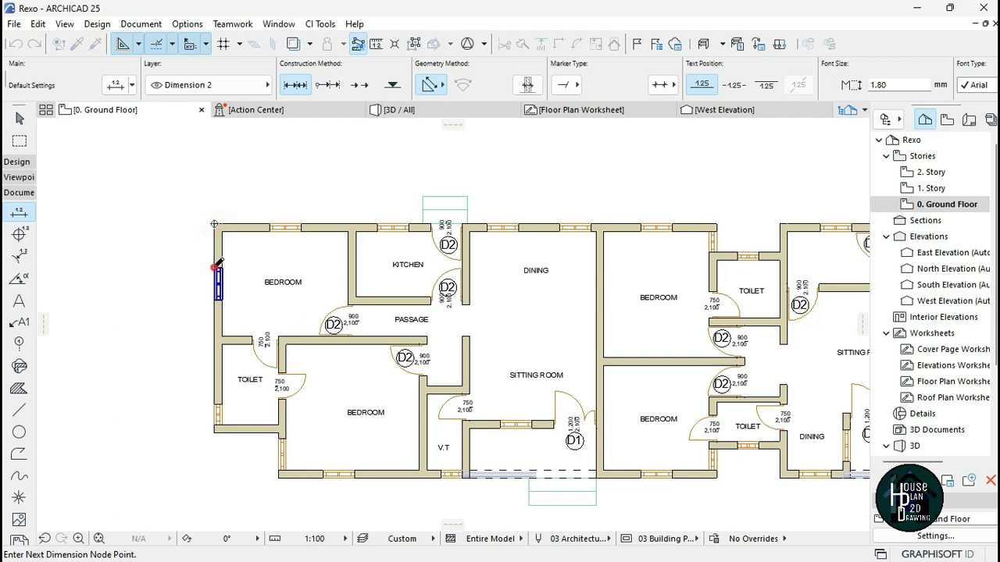
{"action": "scroll", "coordinate": [275, 325], "scroll_direction": "down", "scroll_amount": 1}
{"action": "scroll", "coordinate": [276, 325], "scroll_direction": "up", "scroll_amount": 1}
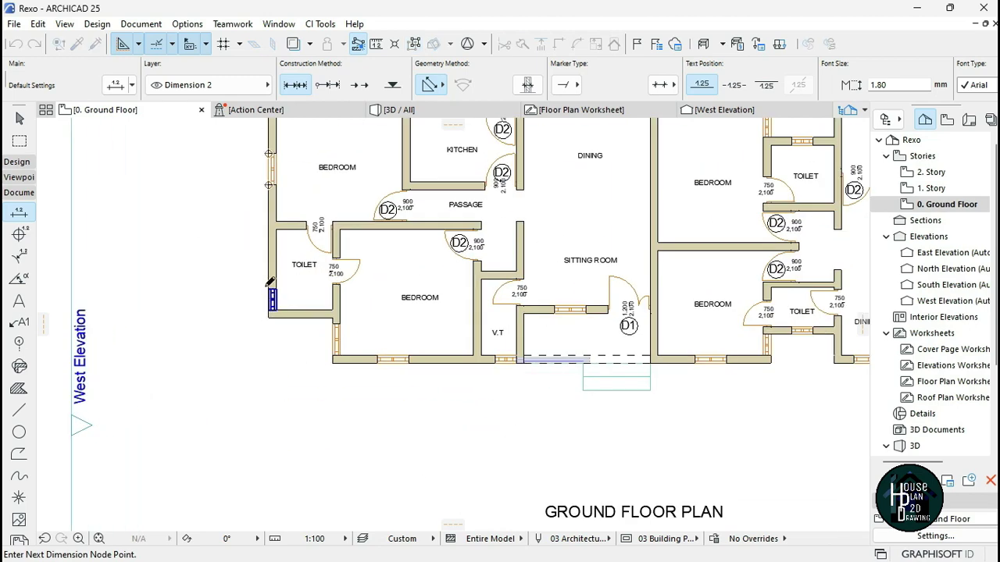
{"action": "scroll", "coordinate": [271, 273], "scroll_direction": "down", "scroll_amount": 2}
{"action": "scroll", "coordinate": [272, 265], "scroll_direction": "up", "scroll_amount": 3}
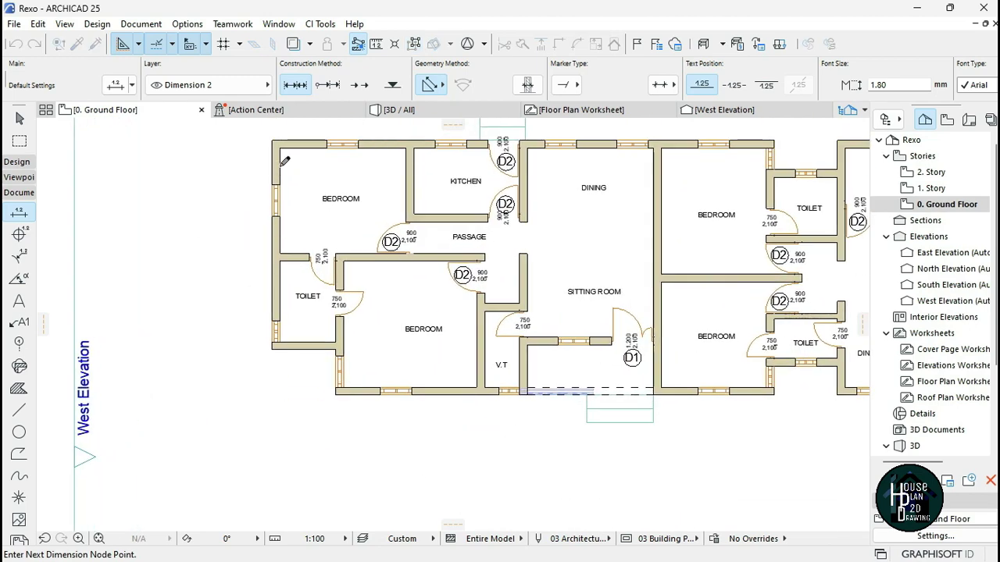
{"action": "right_click", "coordinate": [207, 234]}
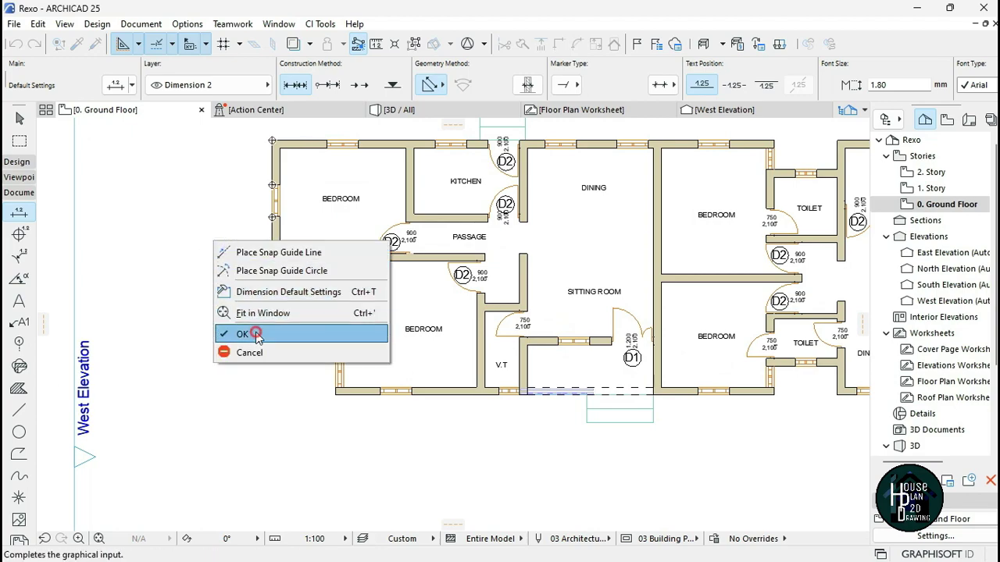
{"action": "left_click", "coordinate": [249, 328]}
{"action": "left_click", "coordinate": [242, 261]}
{"action": "scroll", "coordinate": [250, 257], "scroll_direction": "up", "scroll_amount": 3}
{"action": "scroll", "coordinate": [311, 265], "scroll_direction": "down", "scroll_amount": 3}
{"action": "scroll", "coordinate": [323, 281], "scroll_direction": "down", "scroll_amount": 1}
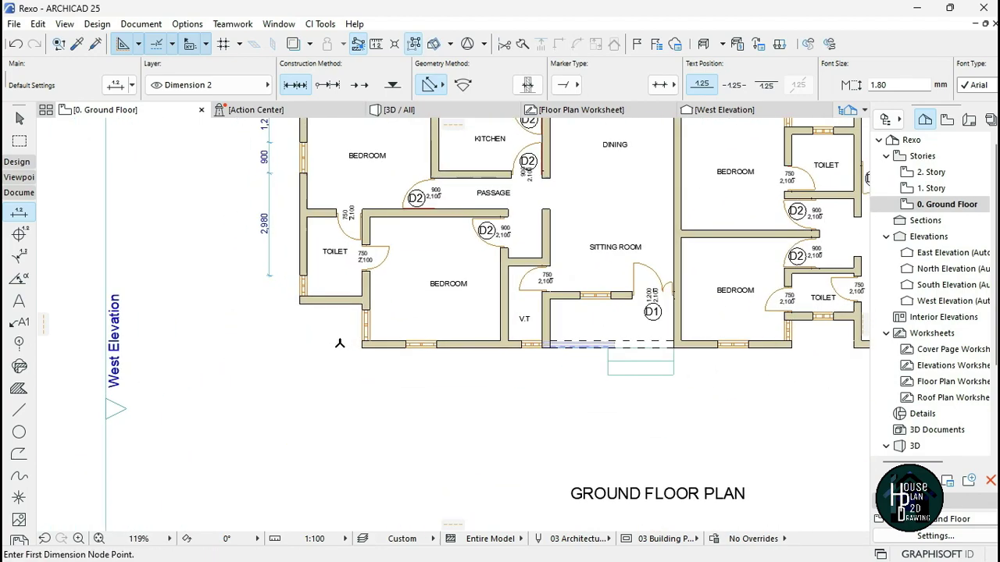
- Extend the west exterior dimension chain to the toilet window's south edge and the toilet's southwest outer corner
{"action": "scroll", "coordinate": [328, 312], "scroll_direction": "up", "scroll_amount": 3}
{"action": "scroll", "coordinate": [298, 250], "scroll_direction": "down", "scroll_amount": 5}
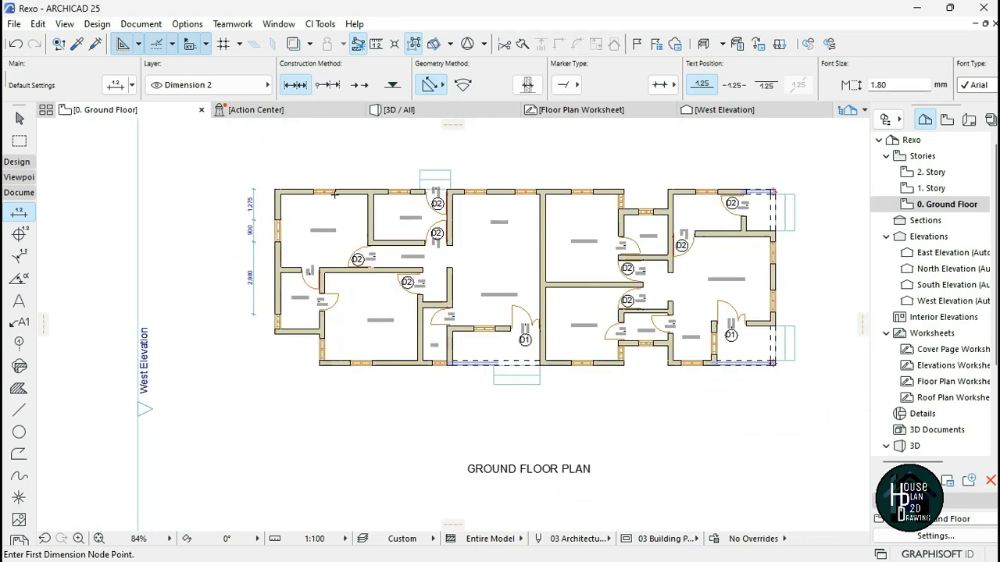
{"action": "scroll", "coordinate": [263, 283], "scroll_direction": "up", "scroll_amount": 5}
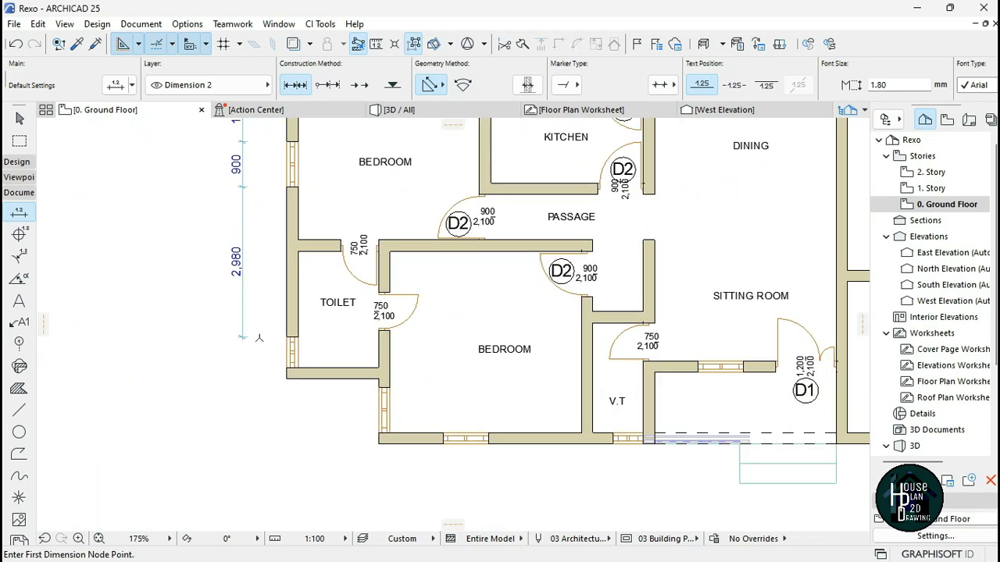
{"action": "scroll", "coordinate": [331, 412], "scroll_direction": "up", "scroll_amount": 1}
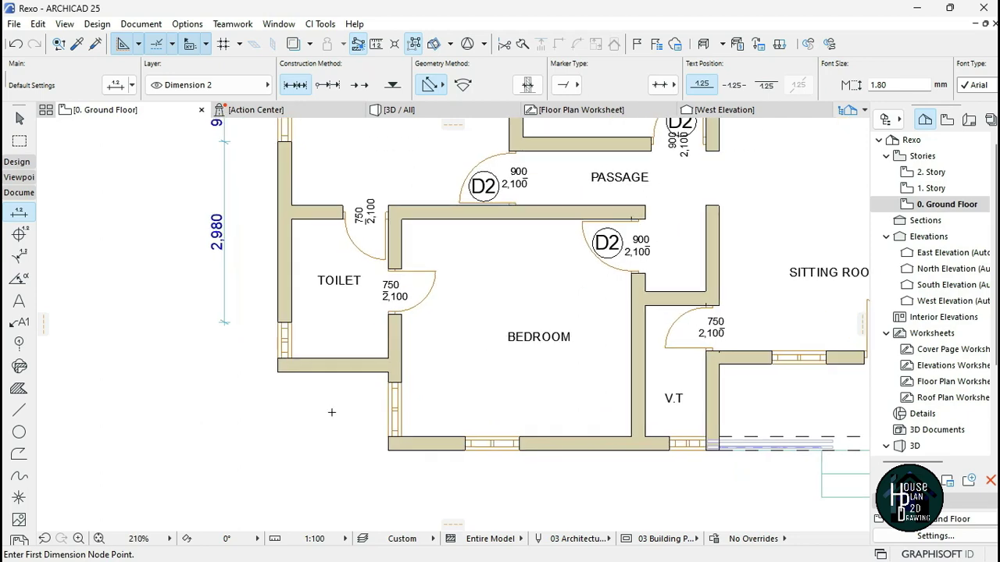
{"action": "key", "text": "Escape"}
{"action": "left_click", "coordinate": [224, 287]}
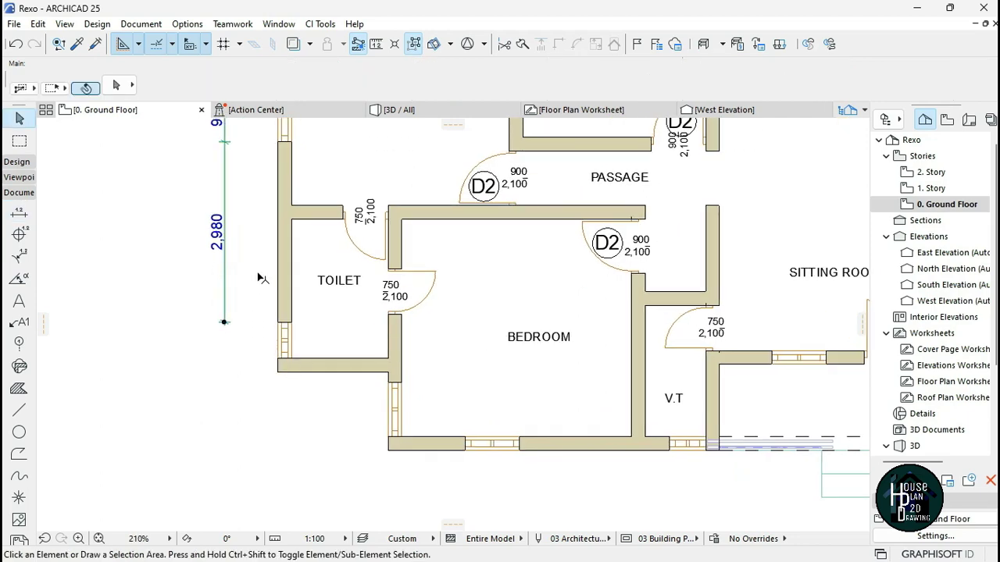
{"action": "scroll", "coordinate": [242, 200], "scroll_direction": "down", "scroll_amount": 4}
{"action": "scroll", "coordinate": [235, 156], "scroll_direction": "up", "scroll_amount": 4}
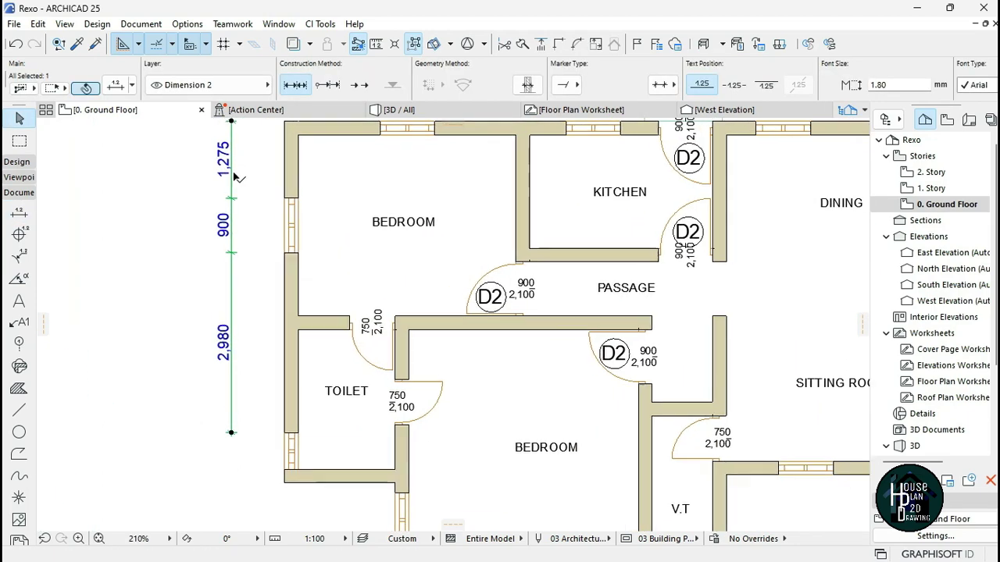
{"action": "left_click", "coordinate": [232, 403]}
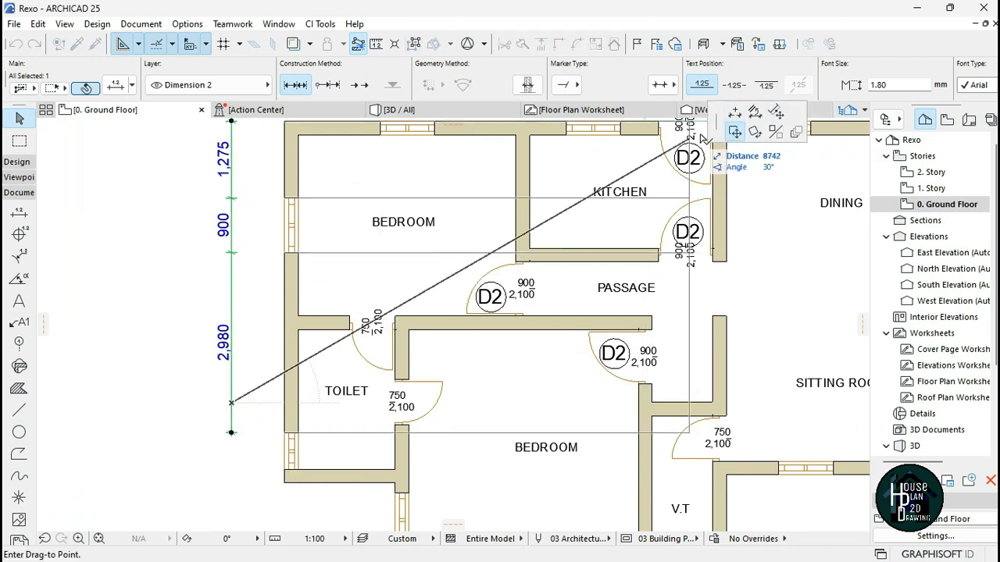
{"action": "left_click", "coordinate": [737, 116]}
{"action": "scroll", "coordinate": [324, 297], "scroll_direction": "down", "scroll_amount": 5}
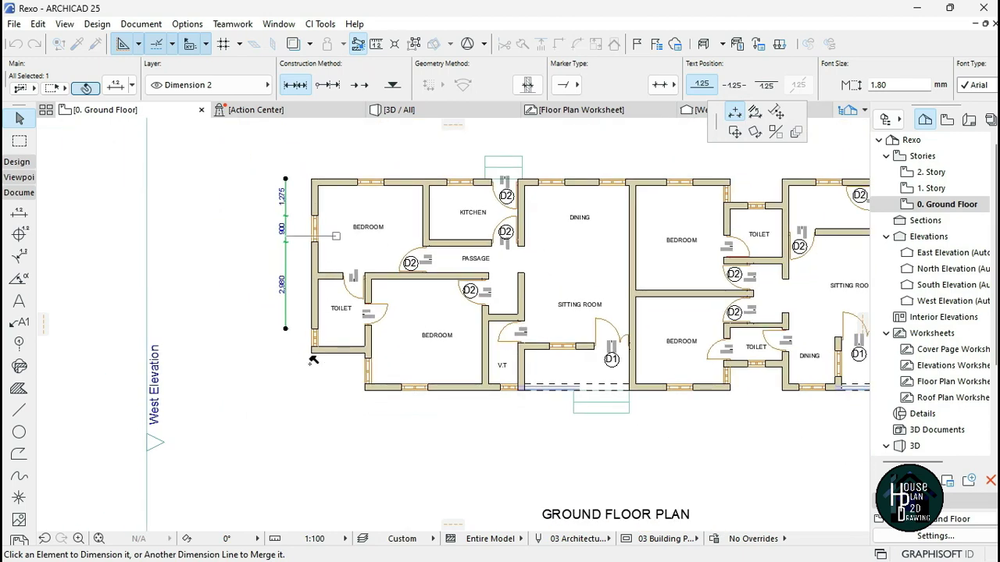
{"action": "scroll", "coordinate": [311, 356], "scroll_direction": "up", "scroll_amount": 5}
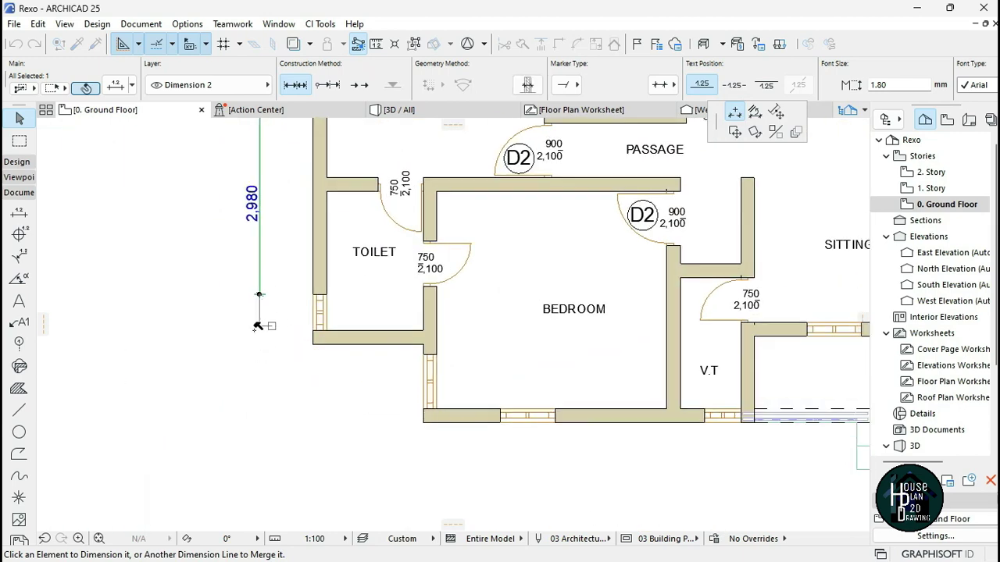
{"action": "left_click", "coordinate": [314, 330]}
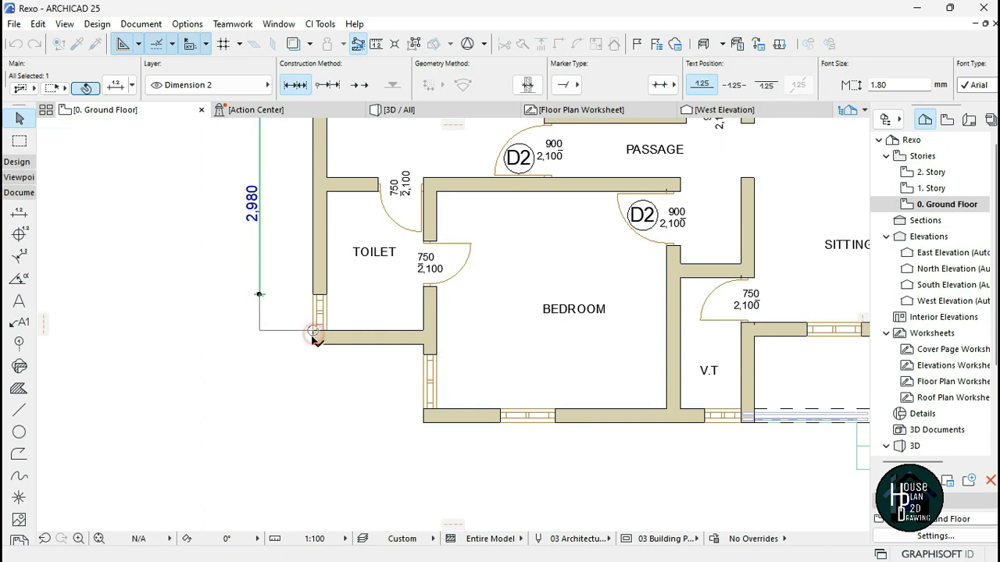
{"action": "left_click", "coordinate": [262, 273]}
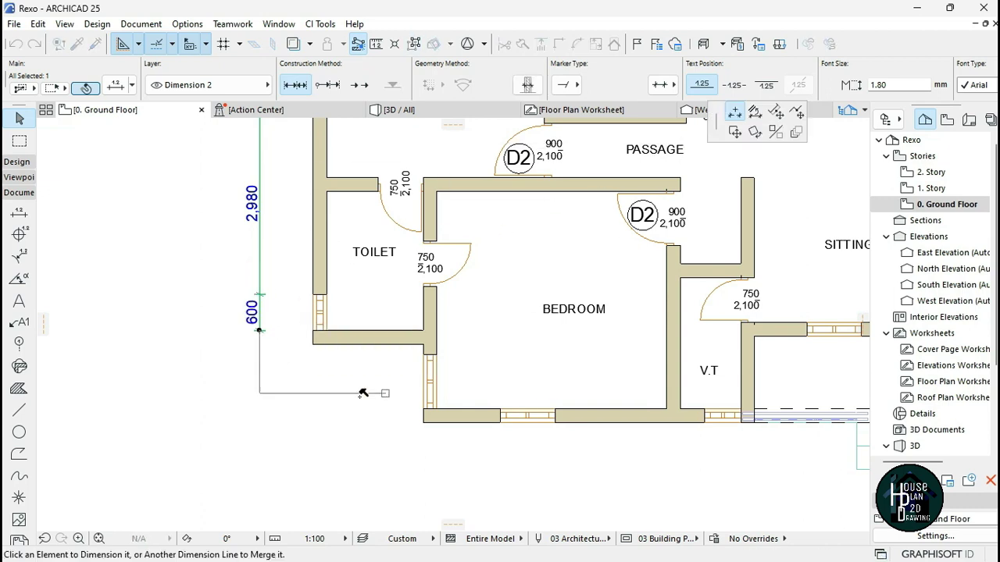
{"action": "left_click", "coordinate": [313, 343]}
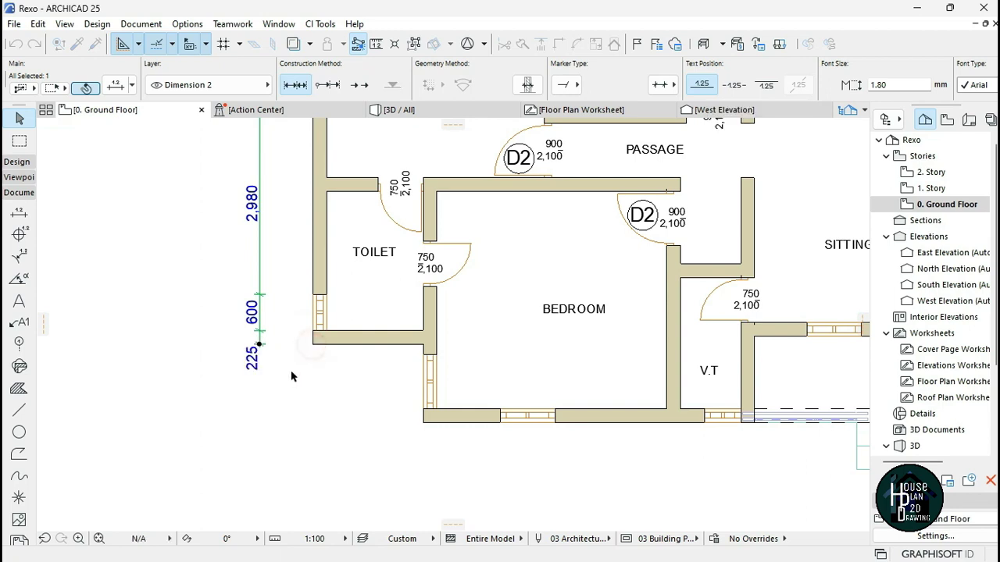
- Add both edges of the southern bedroom's west window and that bedroom's southwest outer corner to the west dimension chain
{"action": "left_click", "coordinate": [260, 279]}
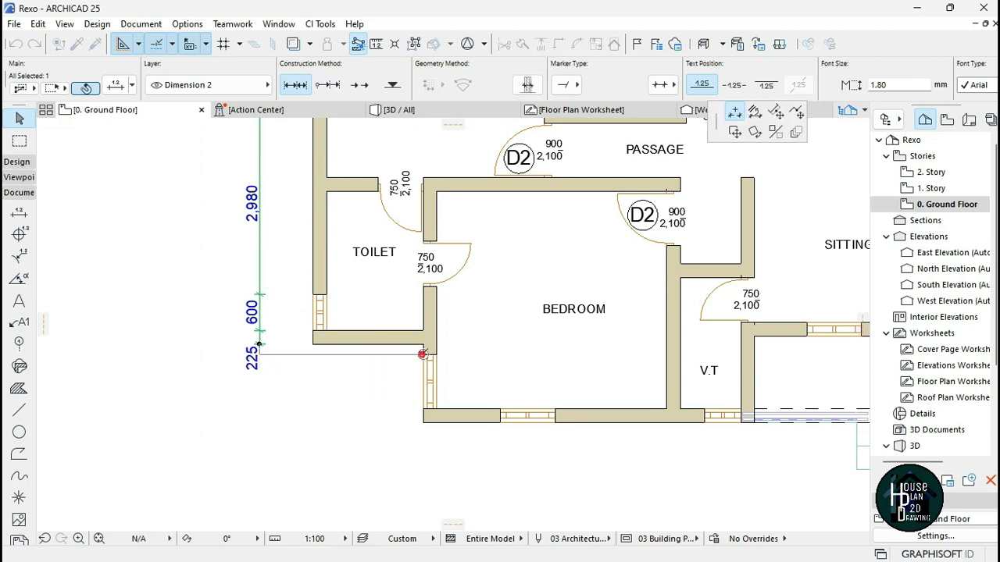
{"action": "left_click", "coordinate": [420, 355]}
{"action": "left_click", "coordinate": [258, 274]}
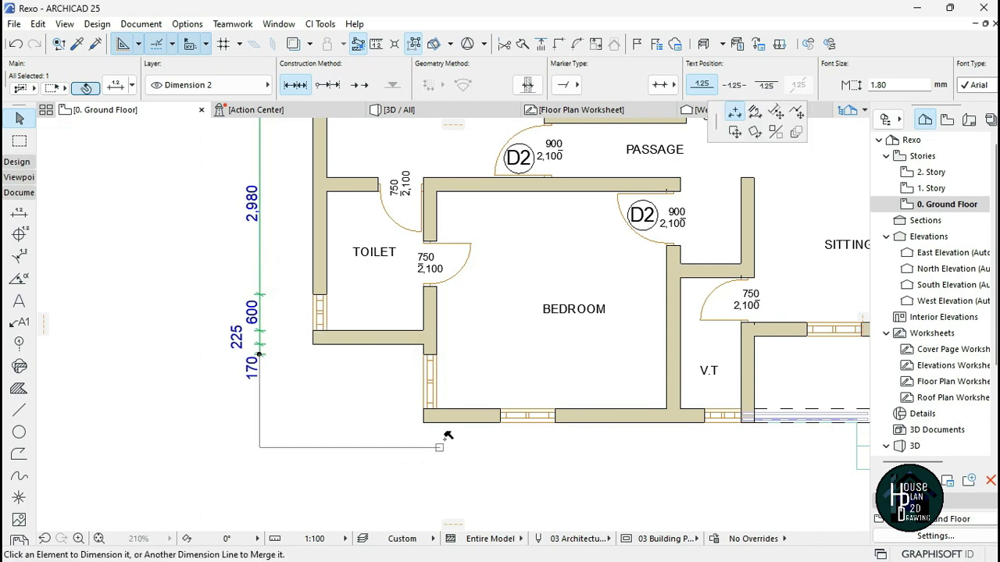
{"action": "left_click", "coordinate": [423, 407]}
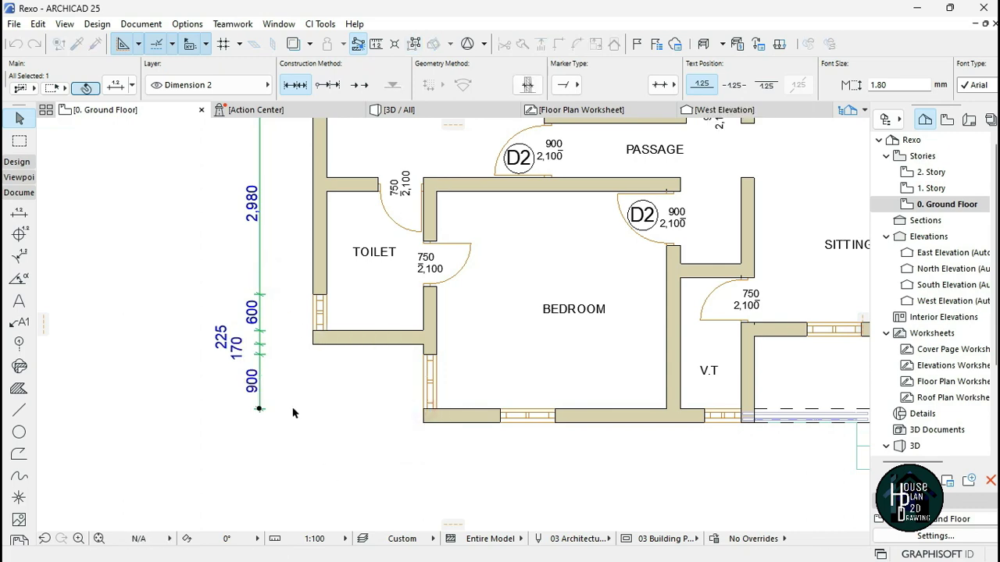
{"action": "left_click", "coordinate": [258, 264]}
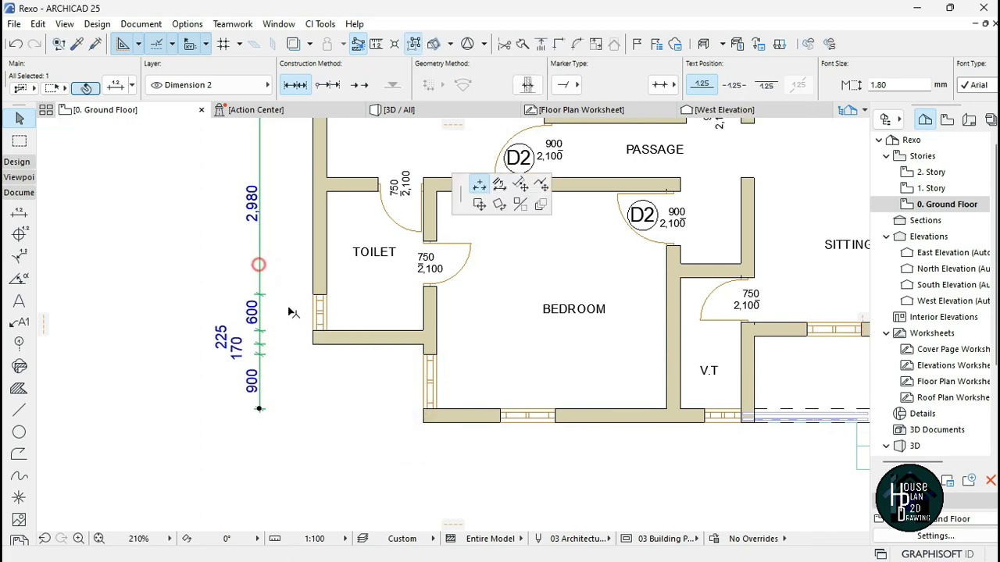
{"action": "left_click", "coordinate": [423, 422]}
- Place an overall dimension from the building's northwest corner to the southern bedroom's southwest corner, outside the west chain, using the existing chain's settings
{"action": "scroll", "coordinate": [301, 417], "scroll_direction": "down", "scroll_amount": 5}
{"action": "scroll", "coordinate": [308, 423], "scroll_direction": "up", "scroll_amount": 5}
{"action": "scroll", "coordinate": [265, 360], "scroll_direction": "up", "scroll_amount": 1}
{"action": "key", "text": "alt"}
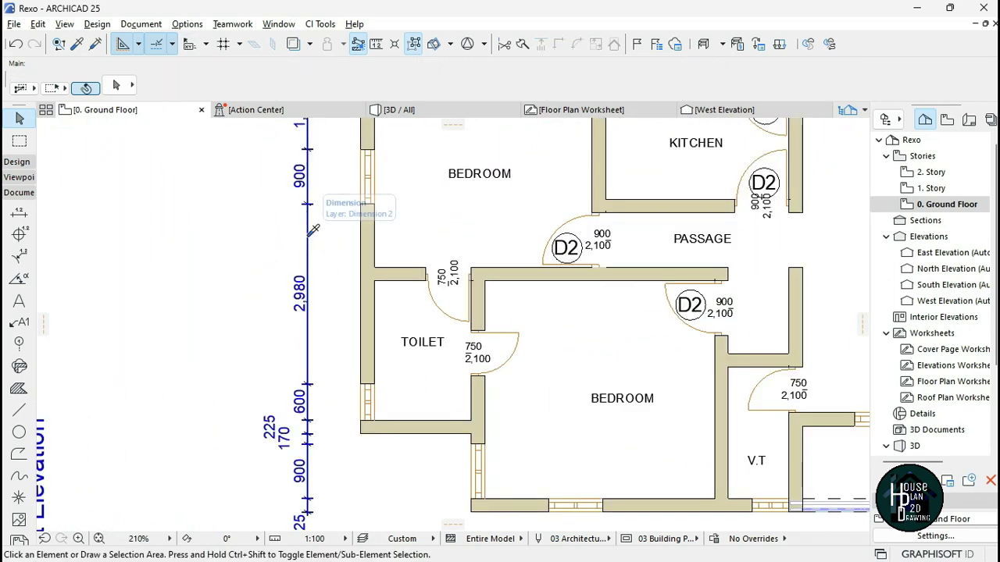
{"action": "left_click", "coordinate": [313, 229], "text": "alt"}
{"action": "scroll", "coordinate": [314, 229], "scroll_direction": "down", "scroll_amount": 4}
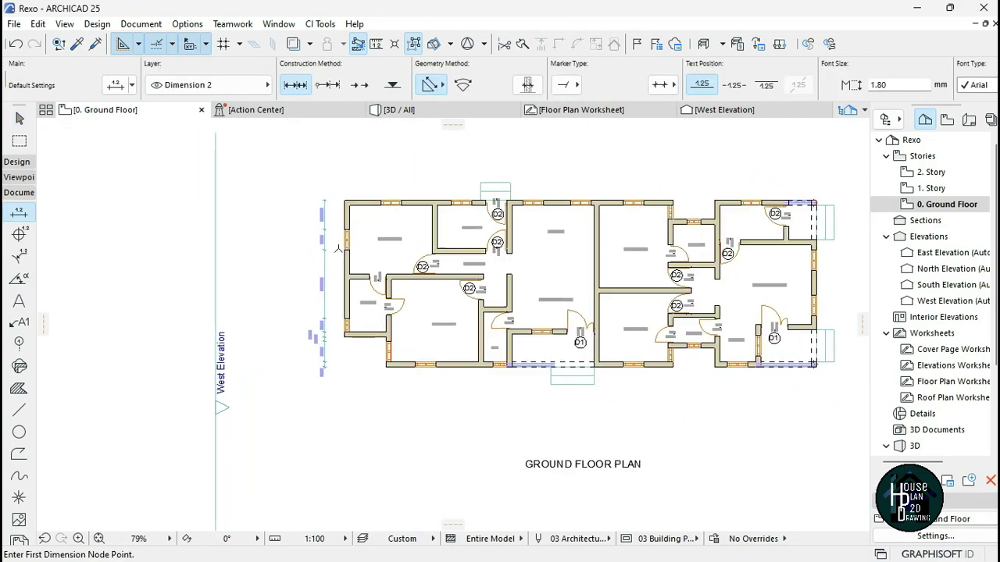
{"action": "scroll", "coordinate": [361, 235], "scroll_direction": "up", "scroll_amount": 3}
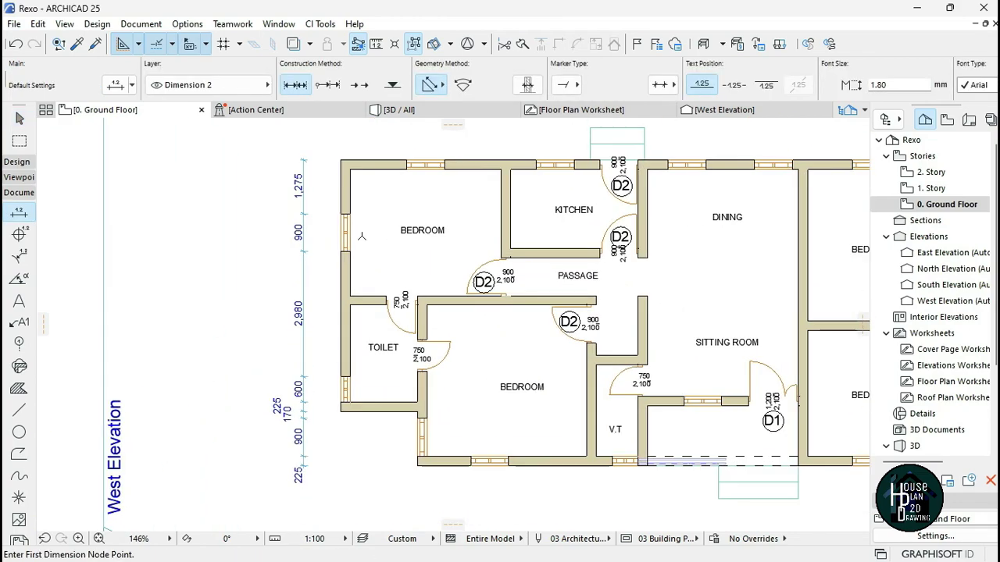
{"action": "left_click", "coordinate": [344, 154]}
{"action": "scroll", "coordinate": [390, 273], "scroll_direction": "down", "scroll_amount": 3}
{"action": "scroll", "coordinate": [413, 346], "scroll_direction": "up", "scroll_amount": 3}
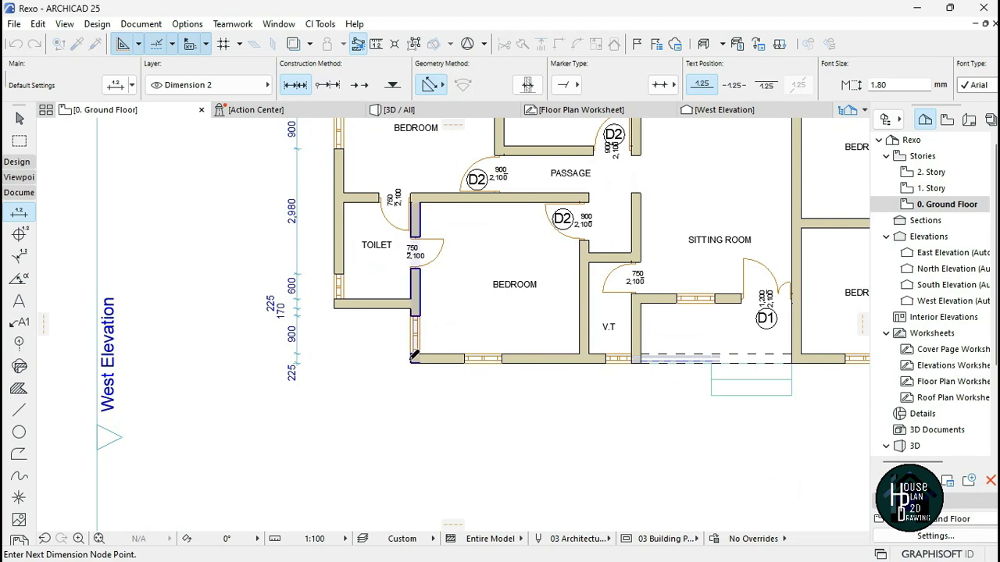
{"action": "scroll", "coordinate": [406, 364], "scroll_direction": "down", "scroll_amount": 3}
{"action": "scroll", "coordinate": [297, 263], "scroll_direction": "up", "scroll_amount": 1}
{"action": "right_click", "coordinate": [279, 256]}
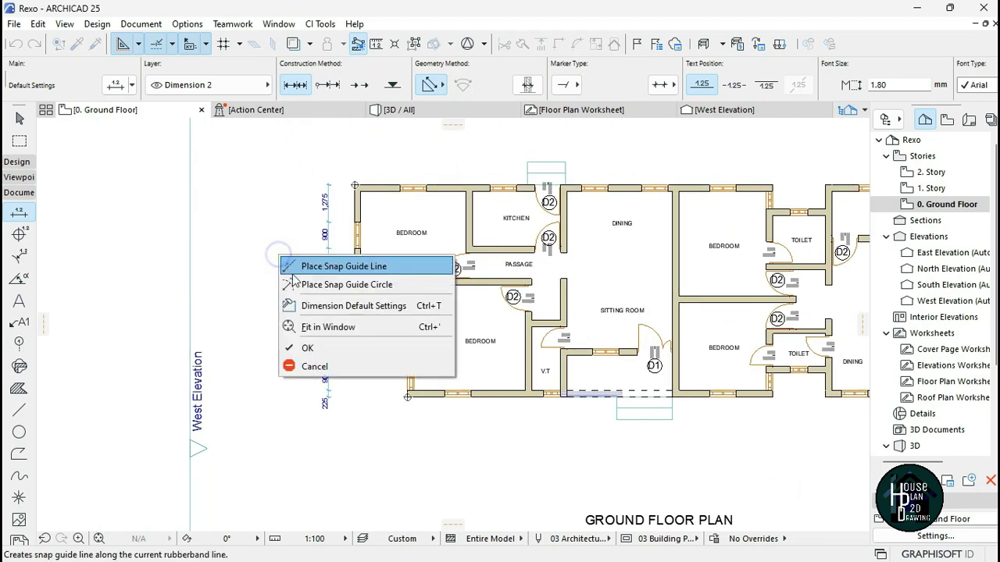
{"action": "left_click", "coordinate": [311, 347]}
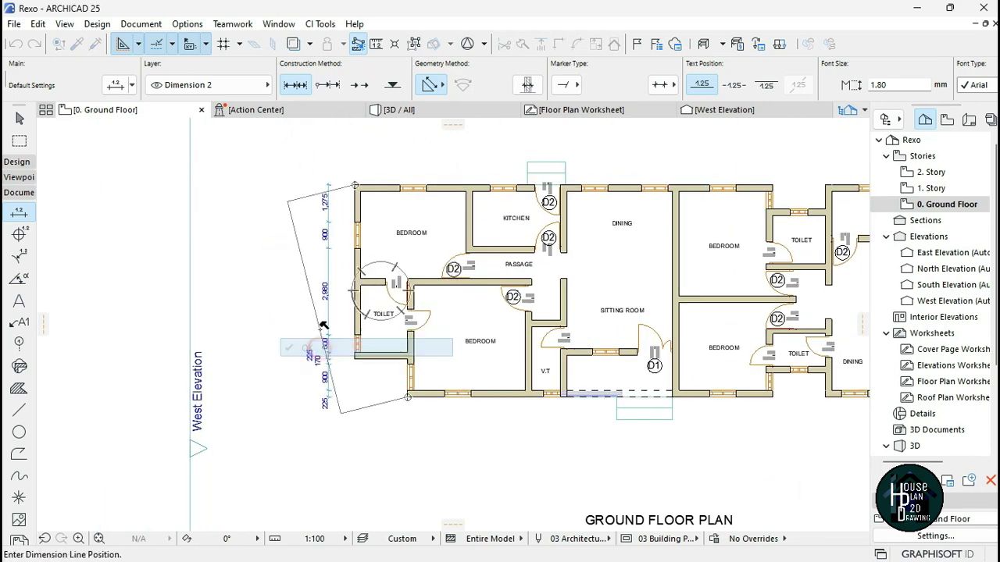
{"action": "left_click", "coordinate": [306, 278]}
{"action": "scroll", "coordinate": [326, 282], "scroll_direction": "up", "scroll_amount": 2}
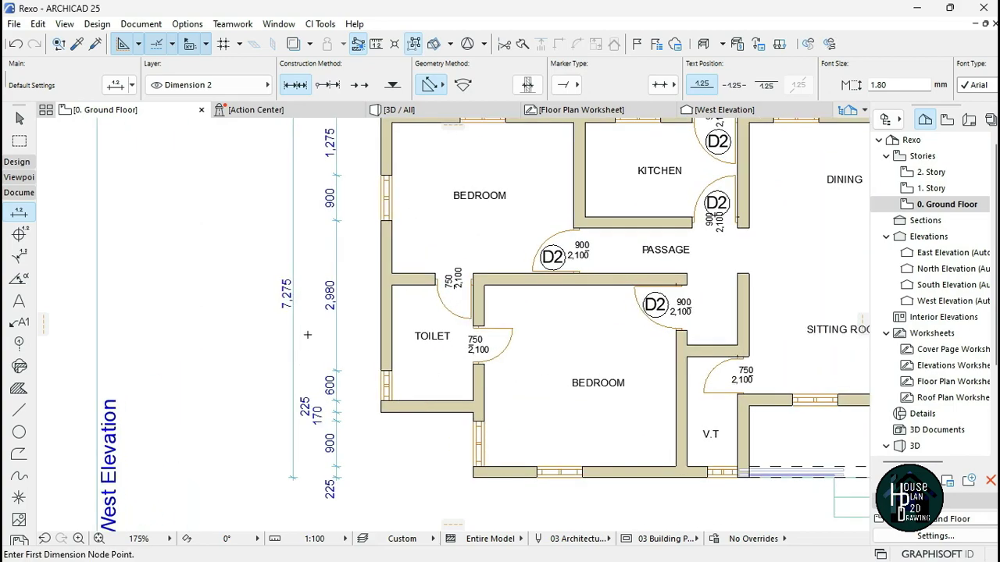
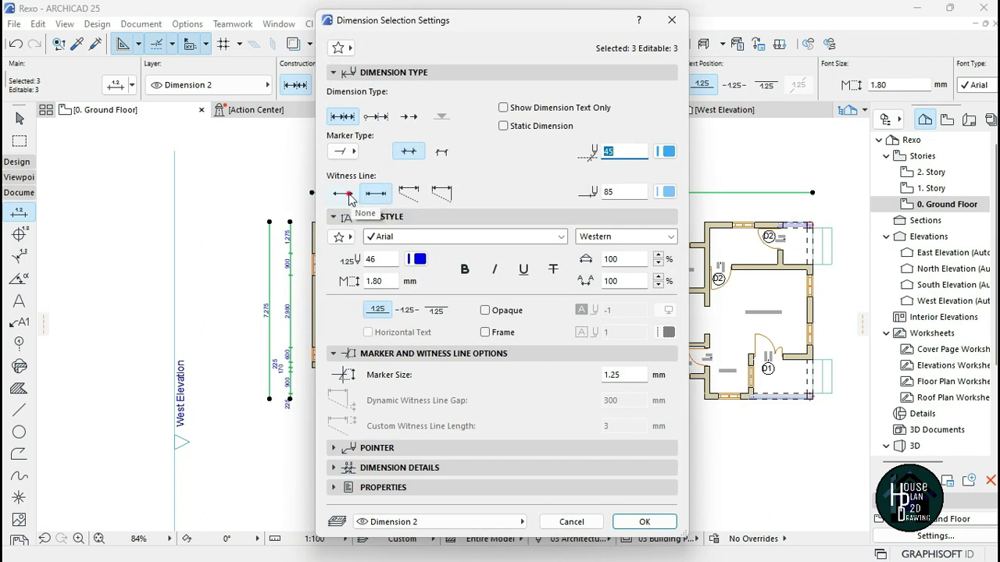
- Set the witness lines of the three selected dimensions to Dynamic Height
{"action": "left_click", "coordinate": [420, 194]}
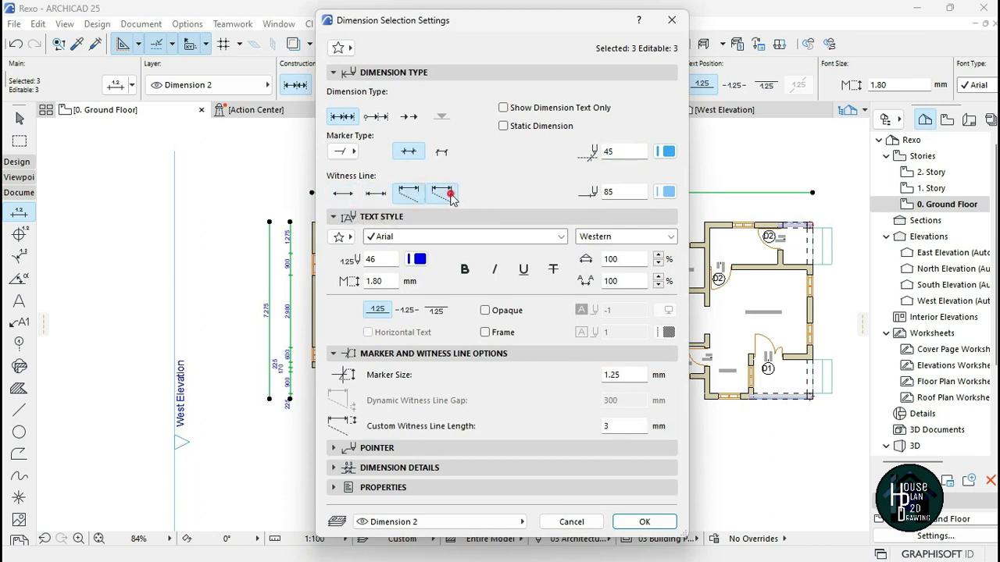
{"action": "left_click", "coordinate": [449, 196]}
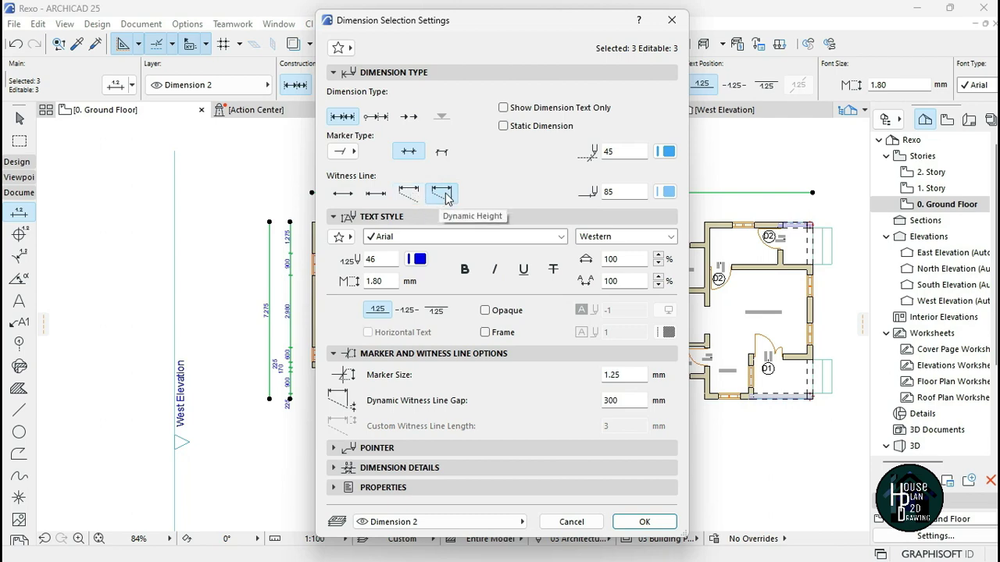
{"action": "left_click", "coordinate": [444, 197]}
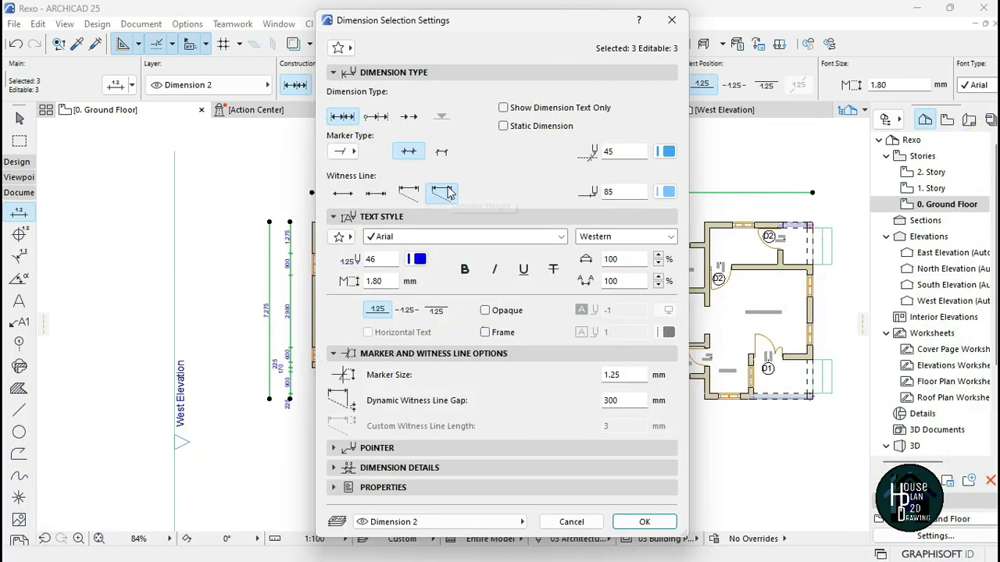
{"action": "left_click", "coordinate": [644, 522]}
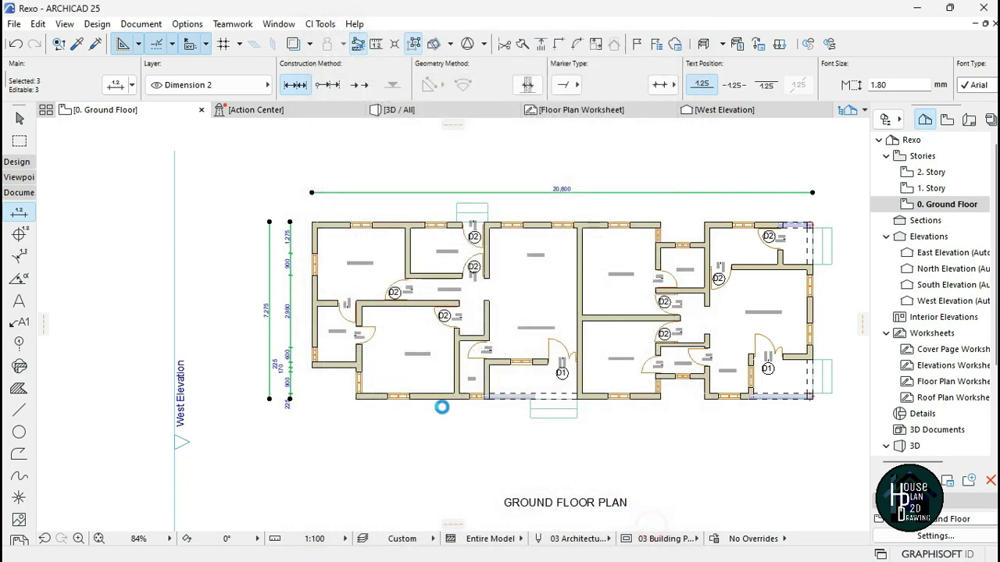
- Examine the witness lines of the exterior dimensions around the west wall and across the whole floor plan
{"action": "scroll", "coordinate": [306, 401], "scroll_direction": "up", "scroll_amount": 4}
{"action": "scroll", "coordinate": [307, 402], "scroll_direction": "down", "scroll_amount": 4}
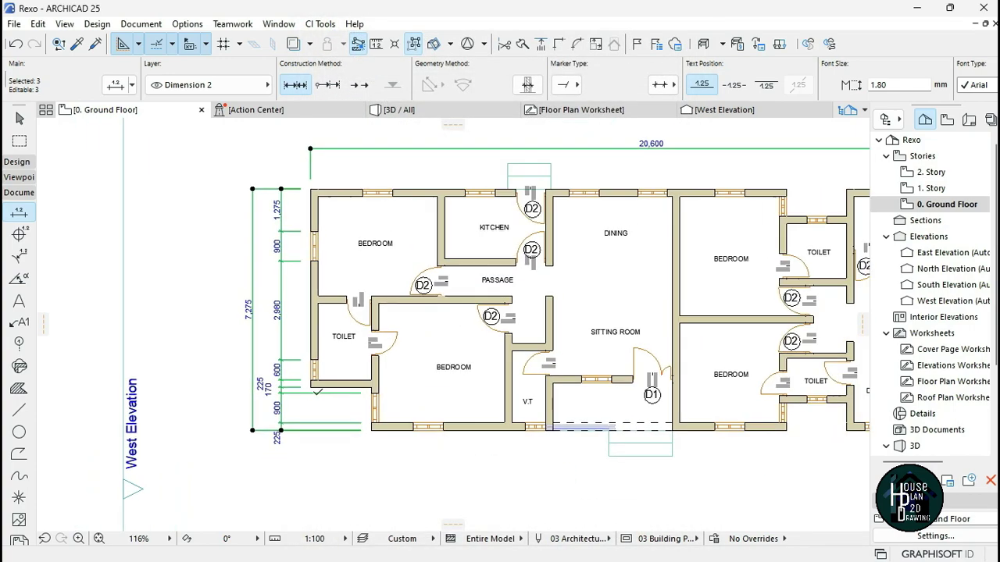
{"action": "scroll", "coordinate": [314, 257], "scroll_direction": "down", "scroll_amount": 1}
{"action": "scroll", "coordinate": [436, 348], "scroll_direction": "up", "scroll_amount": 4}
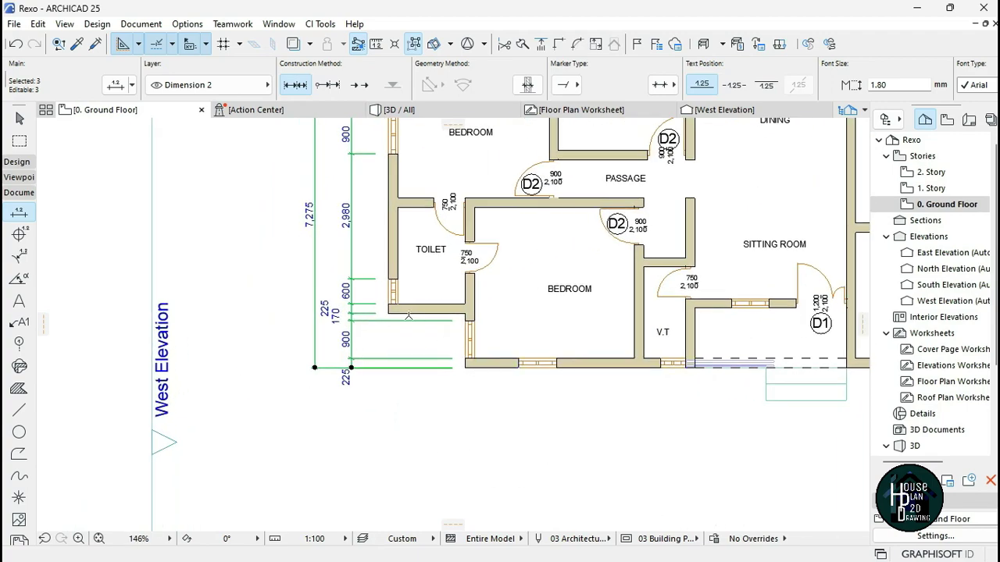
{"action": "scroll", "coordinate": [386, 348], "scroll_direction": "down", "scroll_amount": 4}
{"action": "scroll", "coordinate": [387, 348], "scroll_direction": "up", "scroll_amount": 2}
{"action": "scroll", "coordinate": [387, 349], "scroll_direction": "down", "scroll_amount": 3}
{"action": "scroll", "coordinate": [394, 291], "scroll_direction": "up", "scroll_amount": 1}
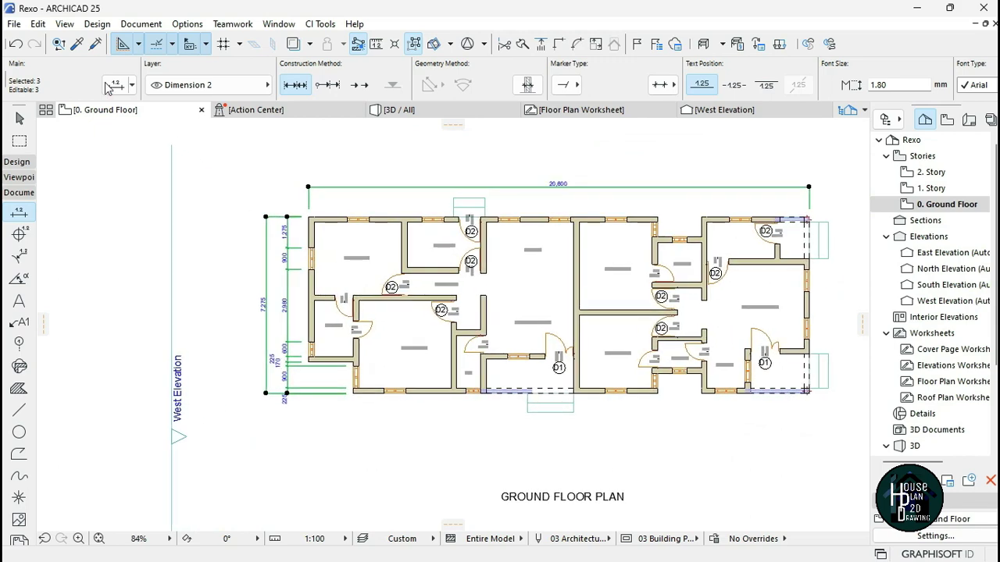
- Select all dimensions on the ground floor and set their witness lines to Sized Height
{"action": "key", "text": "Escape"}
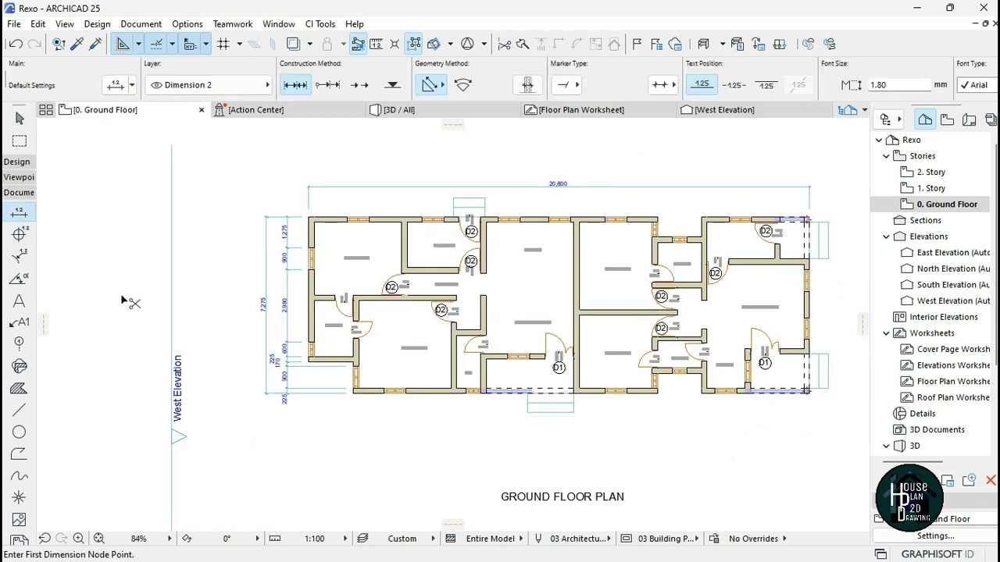
{"action": "key", "text": "ctrl+a"}
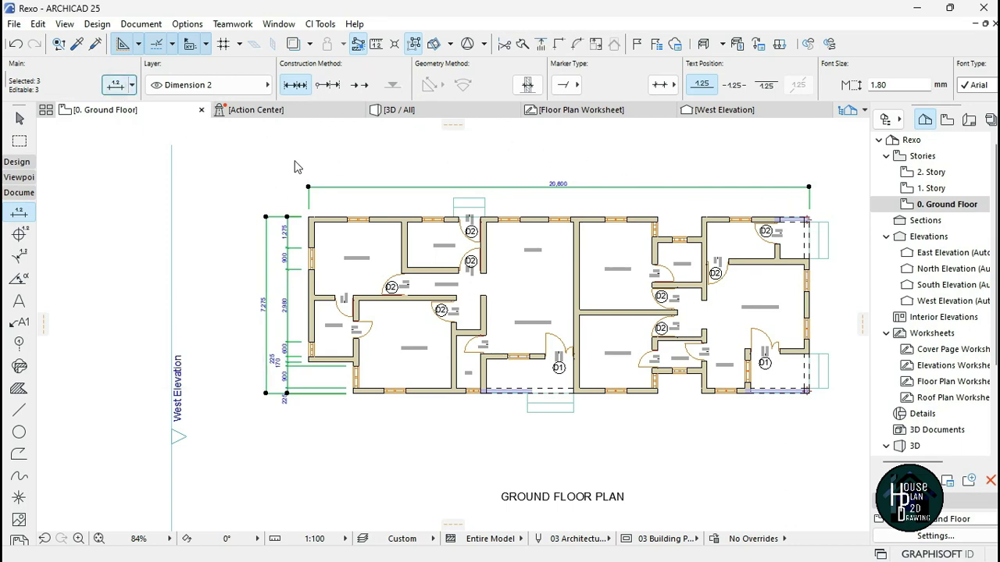
{"action": "key", "text": "ctrl+t"}
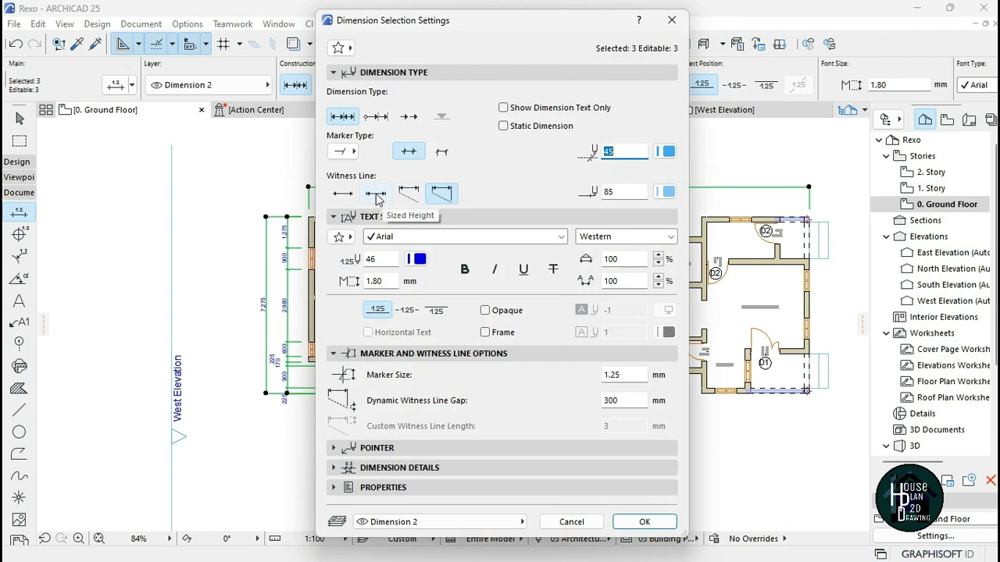
{"action": "left_click", "coordinate": [376, 194]}
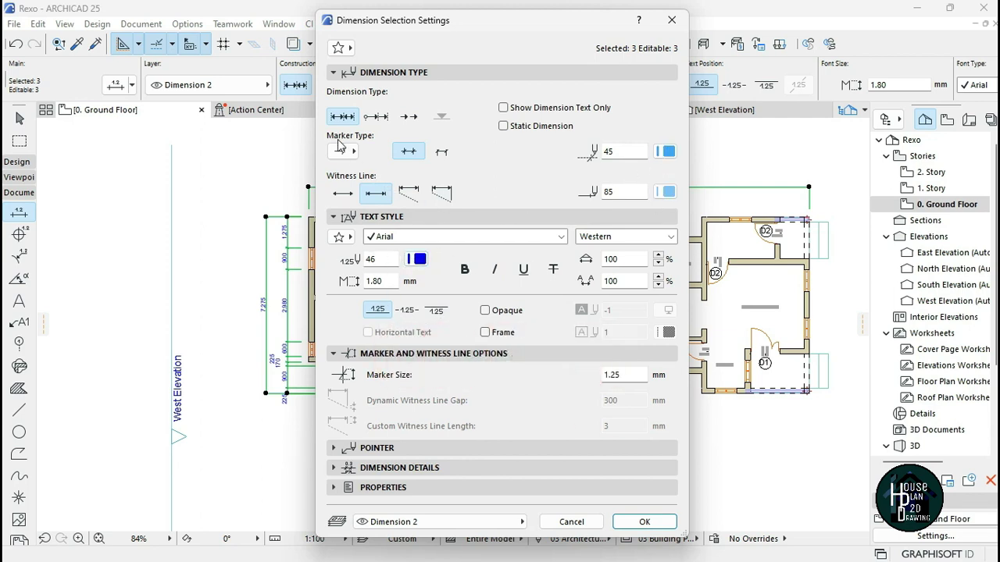
{"action": "left_click", "coordinate": [668, 527]}
{"action": "scroll", "coordinate": [321, 381], "scroll_direction": "up", "scroll_amount": 3}
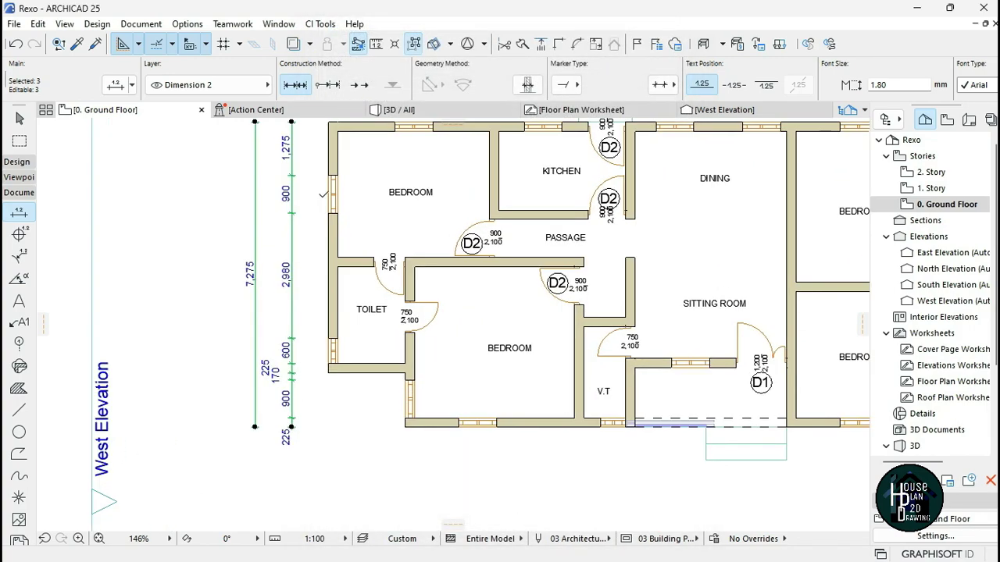
- Start a linear dimension chain along the north wall from the northwest corner, marking the edges of the bedroom window, kitchen window and kitchen door
{"action": "scroll", "coordinate": [320, 381], "scroll_direction": "down", "scroll_amount": 2}
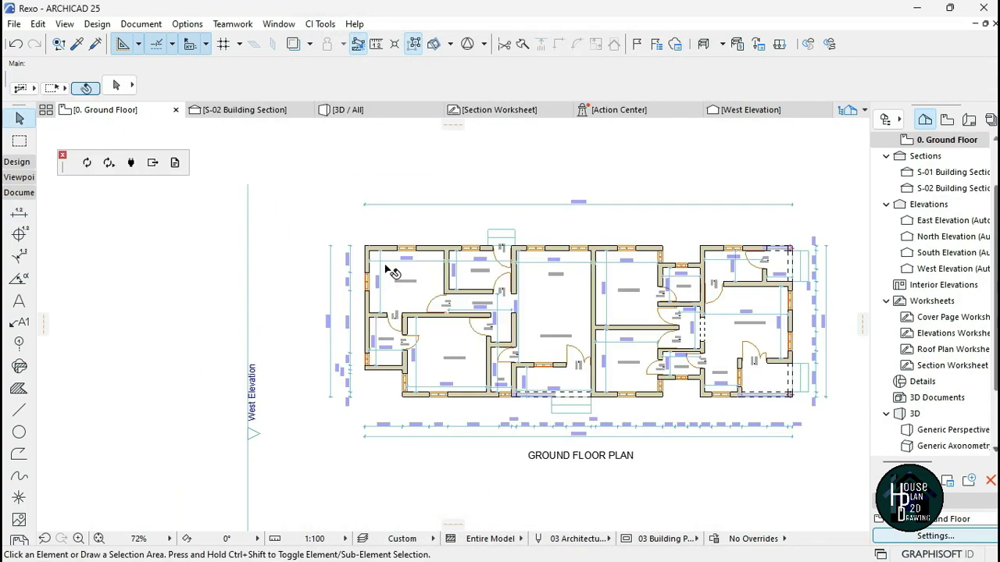
{"action": "scroll", "coordinate": [391, 273], "scroll_direction": "up", "scroll_amount": 4}
{"action": "scroll", "coordinate": [385, 250], "scroll_direction": "up", "scroll_amount": 1}
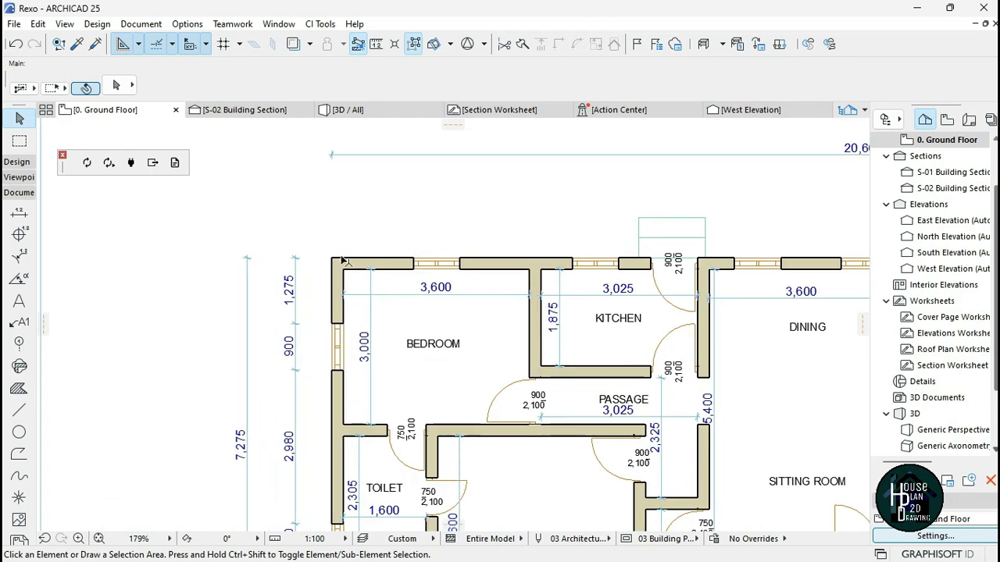
{"action": "left_click", "coordinate": [20, 212]}
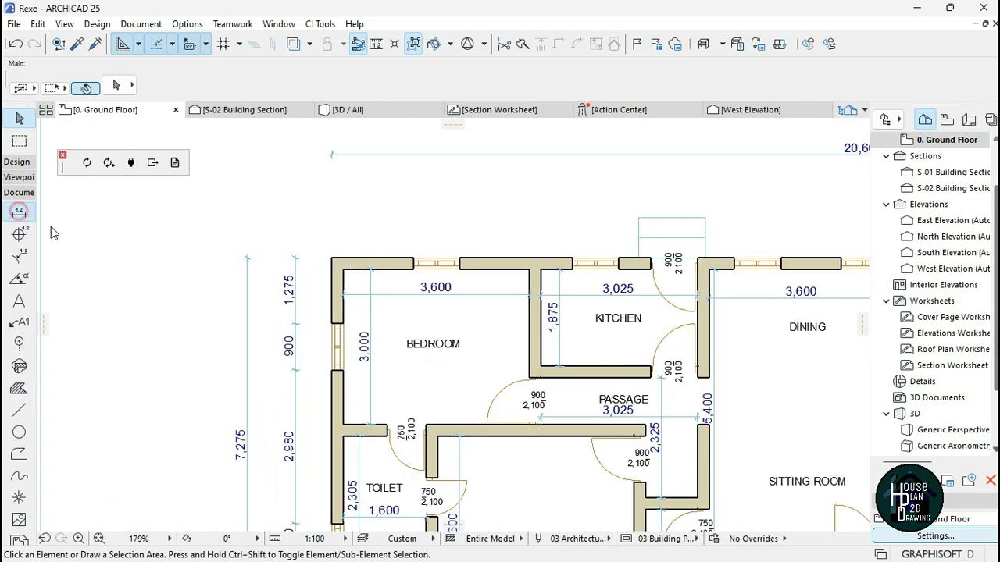
{"action": "left_click", "coordinate": [332, 259]}
{"action": "left_click", "coordinate": [413, 259]}
{"action": "left_click", "coordinate": [572, 258]}
{"action": "left_click", "coordinate": [618, 259]}
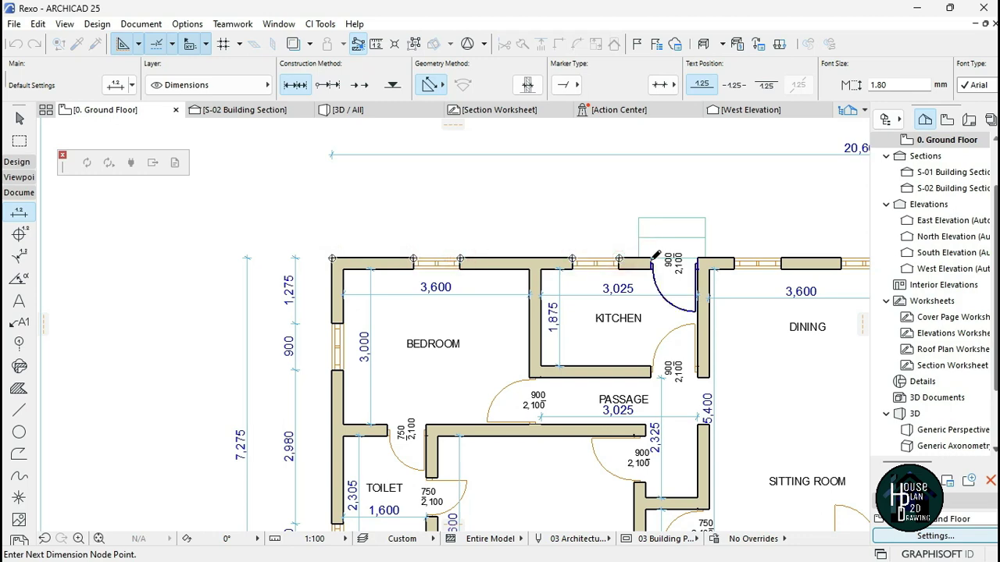
{"action": "left_click", "coordinate": [664, 254]}
- Continue the chain with nodes at both dining window edges, removing the misplaced node at the wall between the dining room and bedroom
{"action": "scroll", "coordinate": [536, 272], "scroll_direction": "down", "scroll_amount": 2}
{"action": "scroll", "coordinate": [536, 271], "scroll_direction": "up", "scroll_amount": 4}
{"action": "left_click", "coordinate": [404, 244]}
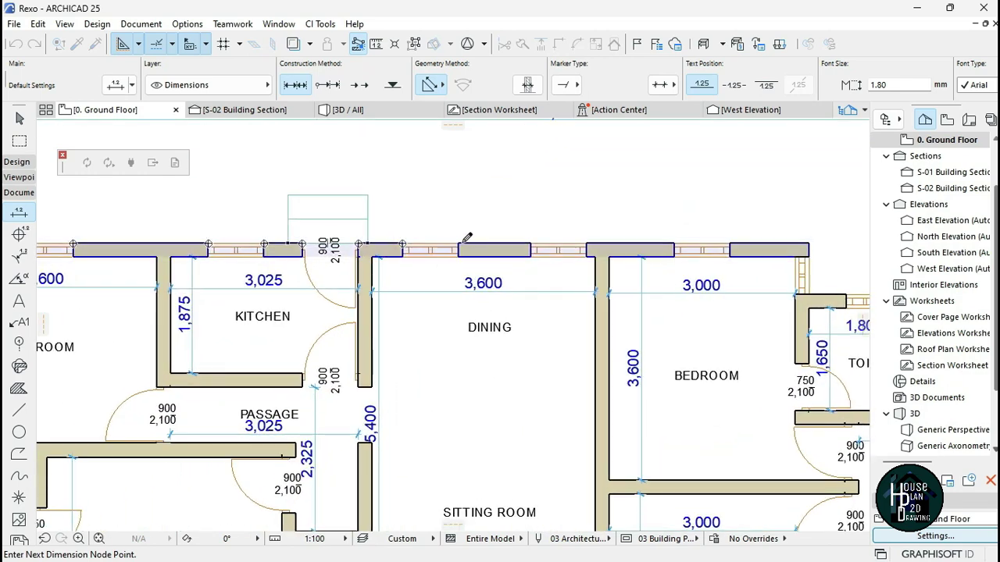
{"action": "left_click", "coordinate": [462, 244]}
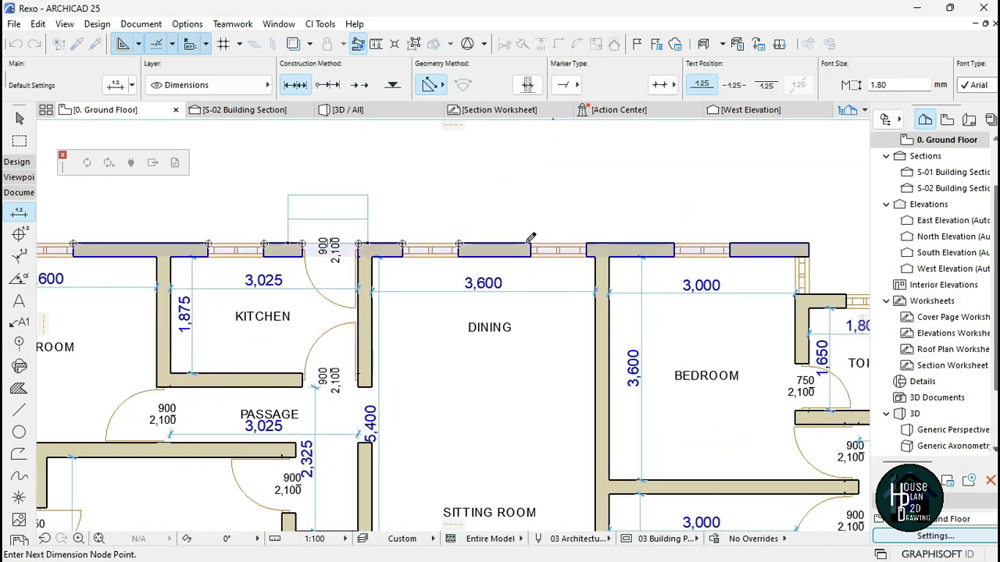
{"action": "left_click", "coordinate": [600, 244]}
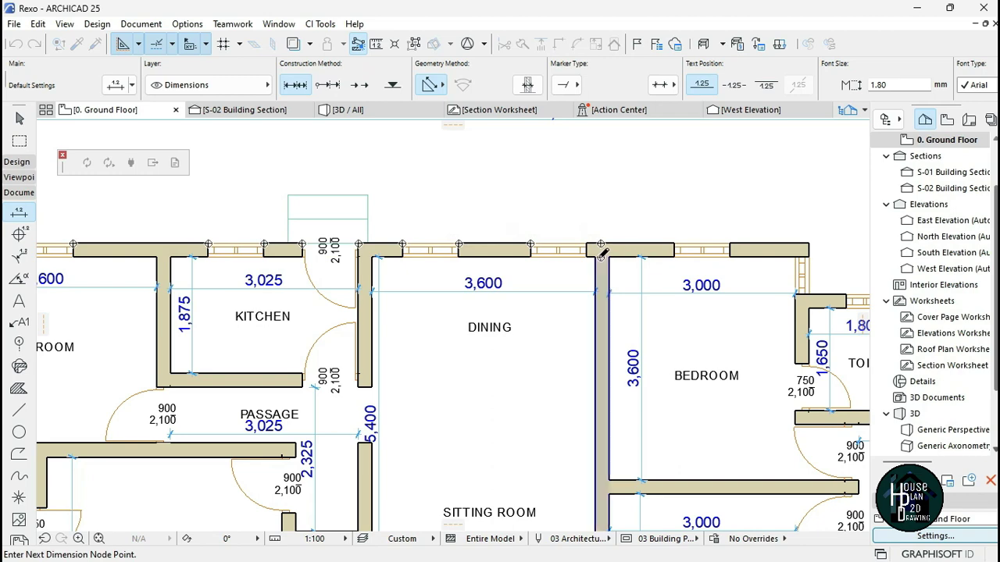
{"action": "left_click", "coordinate": [601, 243]}
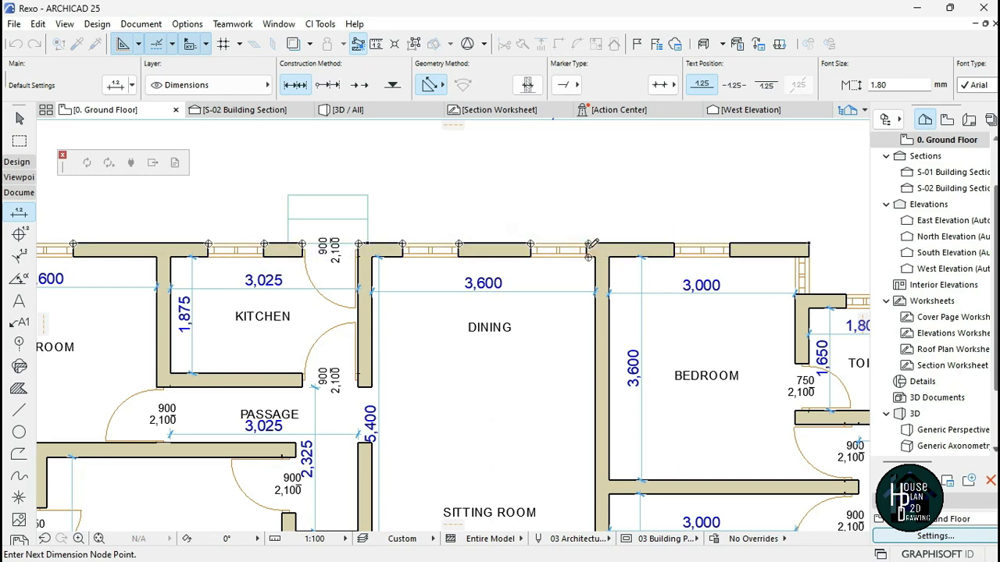
{"action": "scroll", "coordinate": [591, 245], "scroll_direction": "up", "scroll_amount": 3}
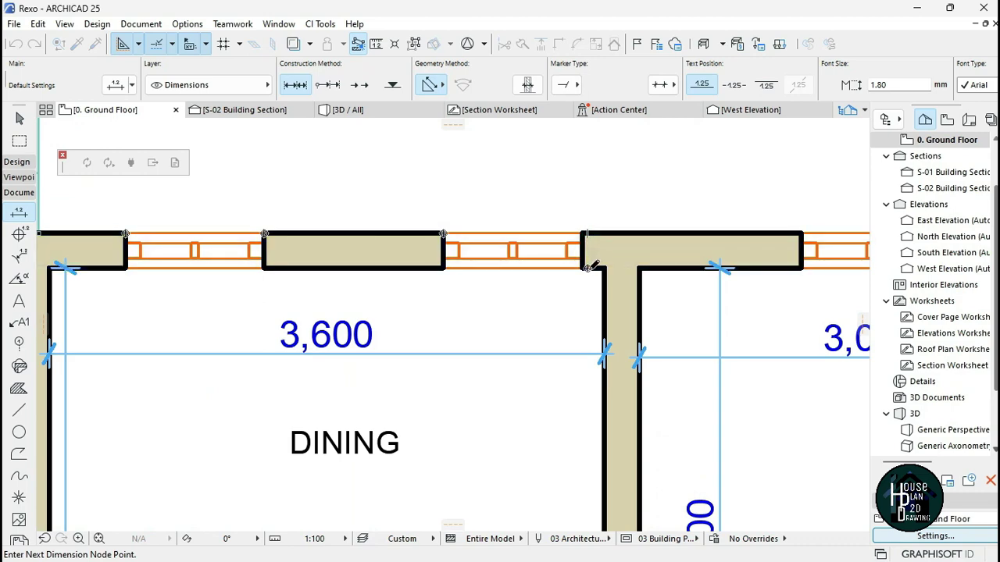
{"action": "scroll", "coordinate": [589, 227], "scroll_direction": "down", "scroll_amount": 3}
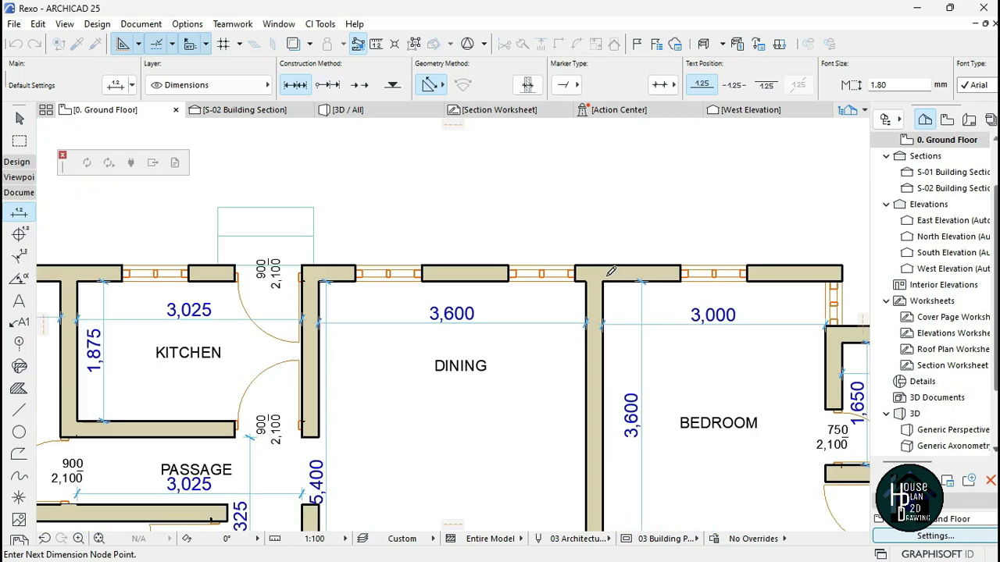
- Extend the chain eastward past the bedroom and toilet windows and the northeast room's window and opening to the building's northeast corner
{"action": "left_click", "coordinate": [712, 258]}
{"action": "scroll", "coordinate": [562, 262], "scroll_direction": "down", "scroll_amount": 2}
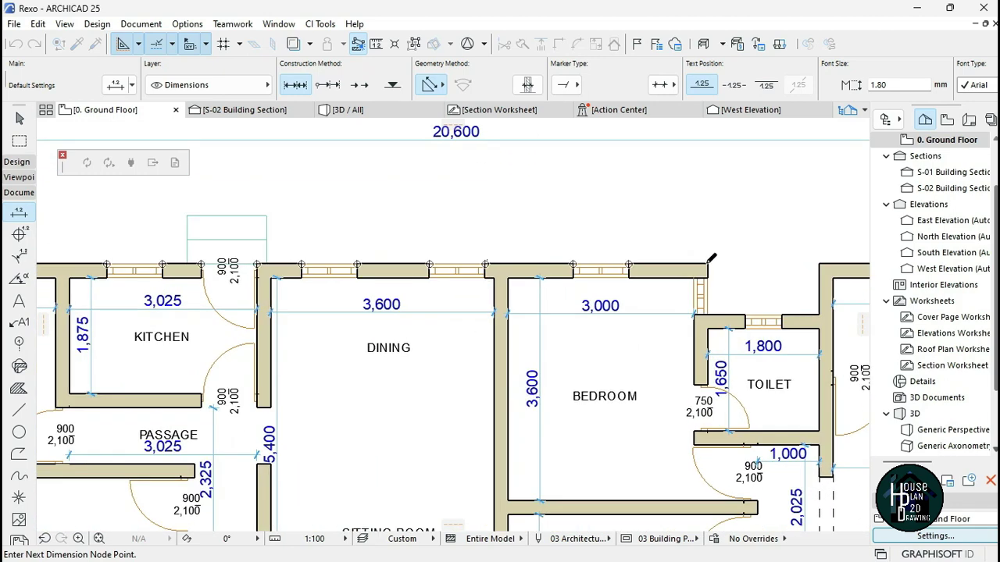
{"action": "left_click", "coordinate": [745, 315]}
{"action": "scroll", "coordinate": [781, 269], "scroll_direction": "down", "scroll_amount": 2}
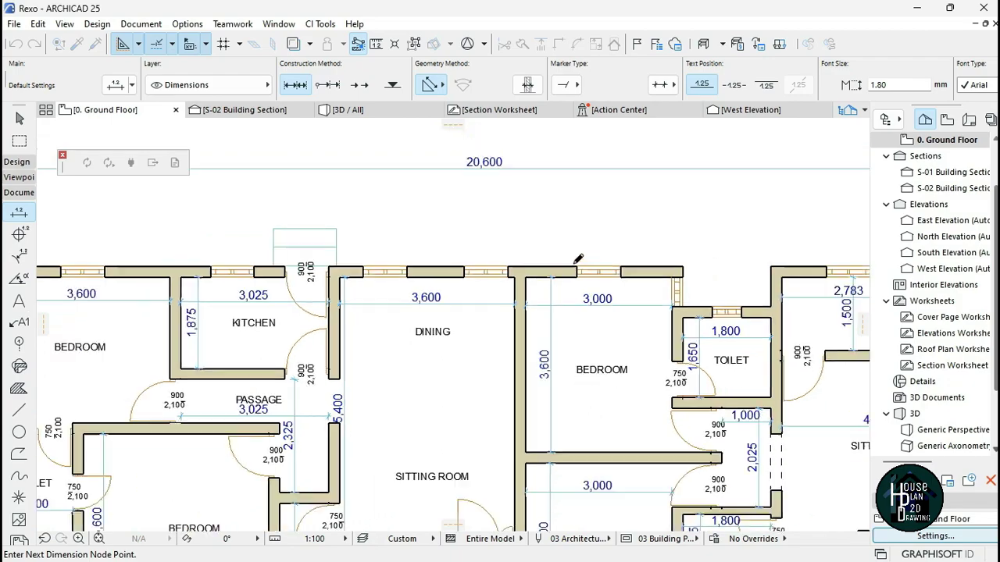
{"action": "scroll", "coordinate": [779, 263], "scroll_direction": "up", "scroll_amount": 2}
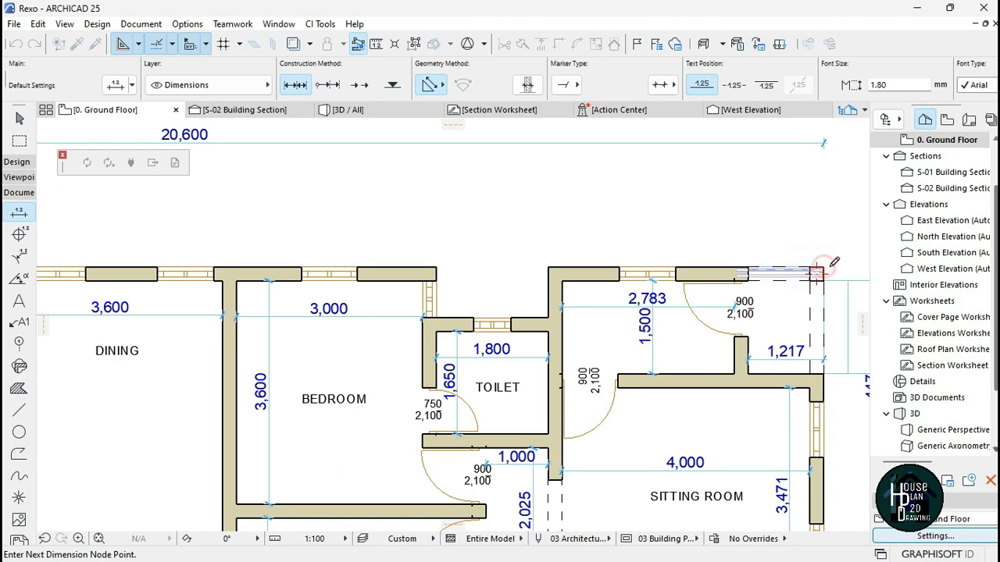
- Finish the node selection and place the north dimension chain between the north wall and the overall dimension
{"action": "scroll", "coordinate": [825, 263], "scroll_direction": "down", "scroll_amount": 5}
{"action": "right_click", "coordinate": [556, 242]}
{"action": "left_click", "coordinate": [600, 337]}
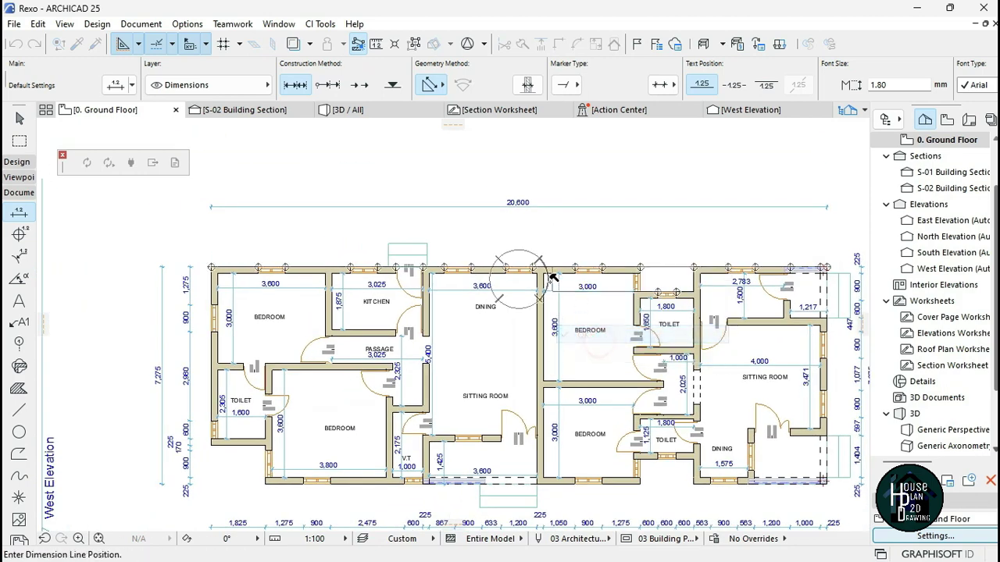
{"action": "left_click", "coordinate": [531, 226]}
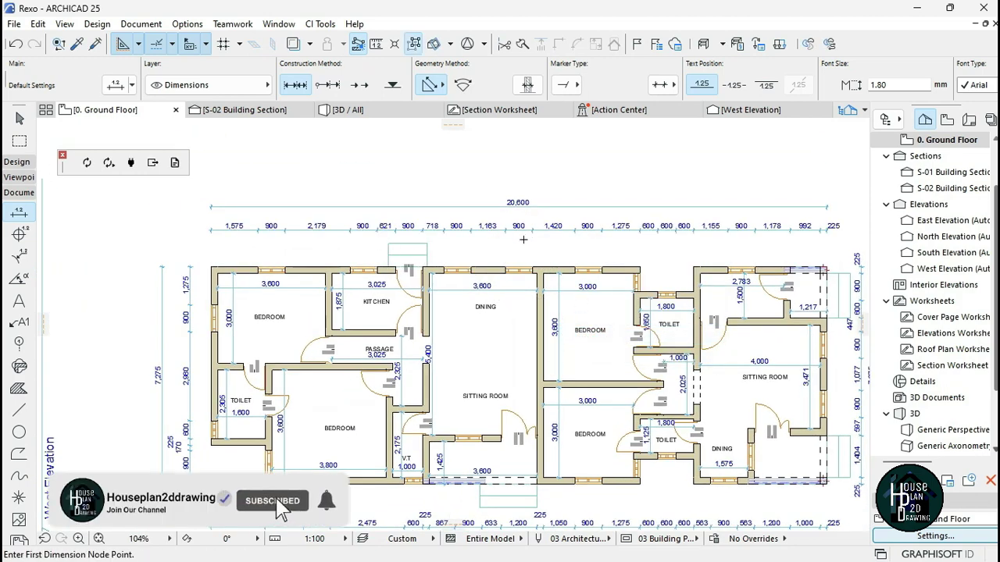
{"action": "scroll", "coordinate": [523, 249], "scroll_direction": "up", "scroll_amount": 3}
{"action": "scroll", "coordinate": [520, 242], "scroll_direction": "down", "scroll_amount": 3}
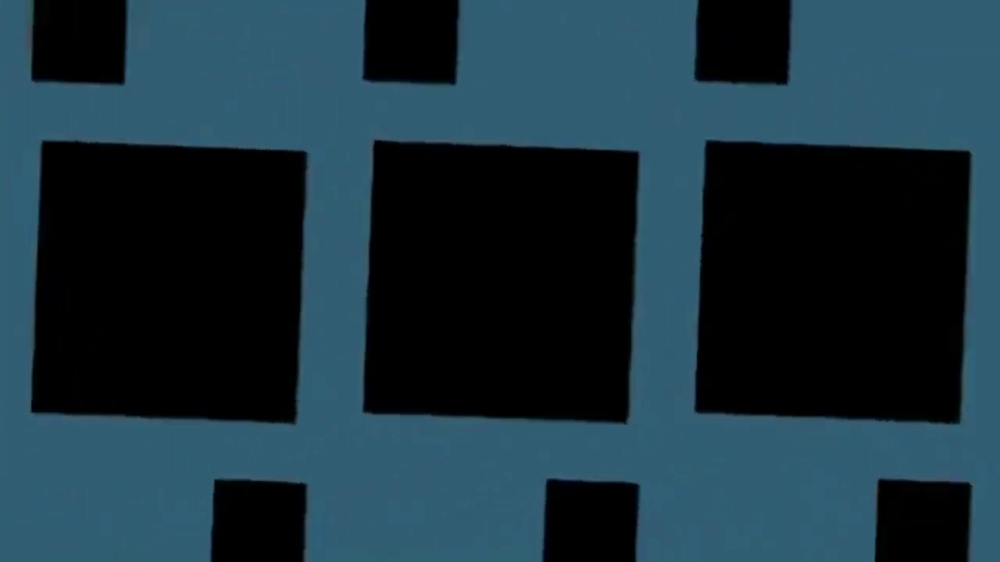